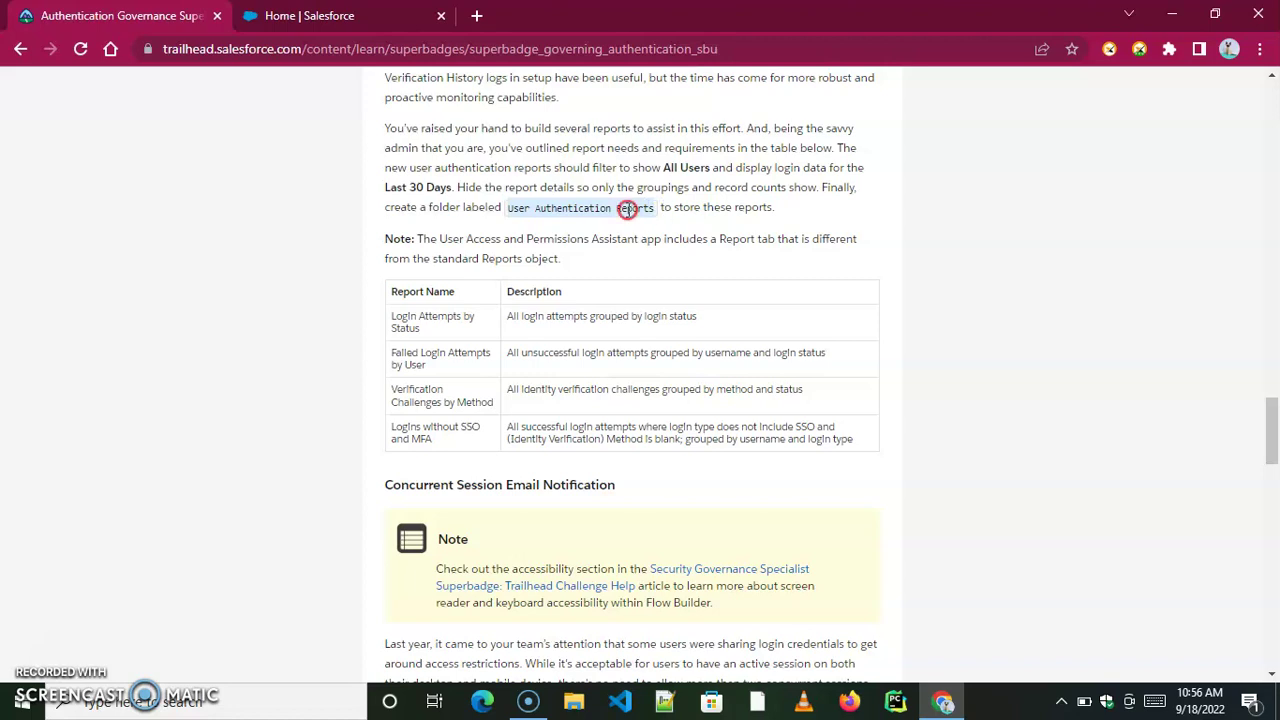
Copy the folder label from the Trailhead superbadge page, then switch to Salesforce and open the standard Reports item
click(673, 224)
click(300, 15)
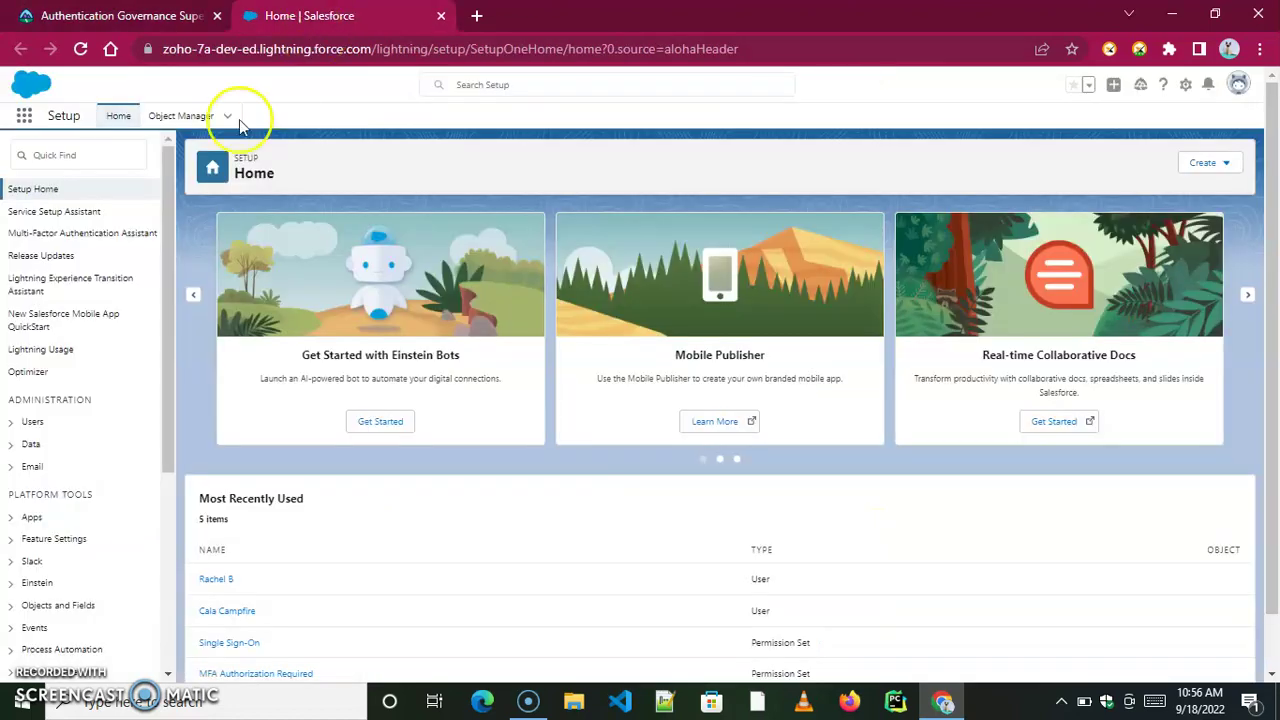
click(29, 119)
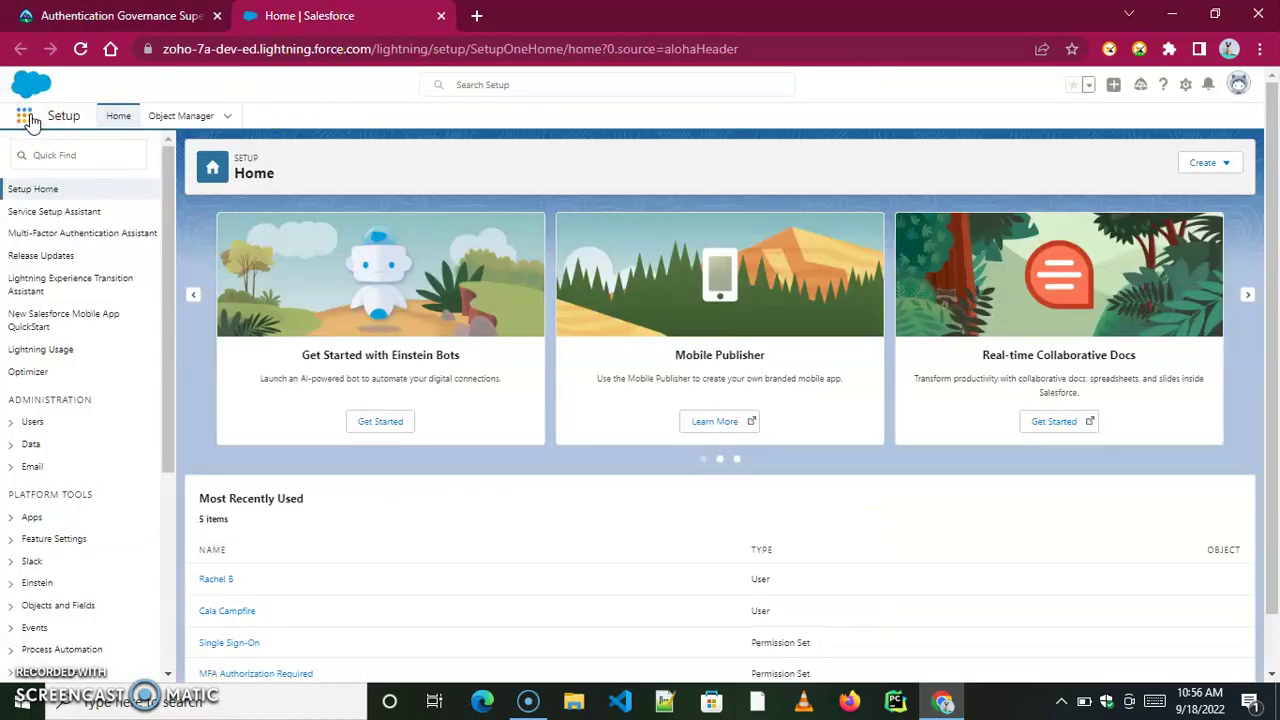
click(29, 119)
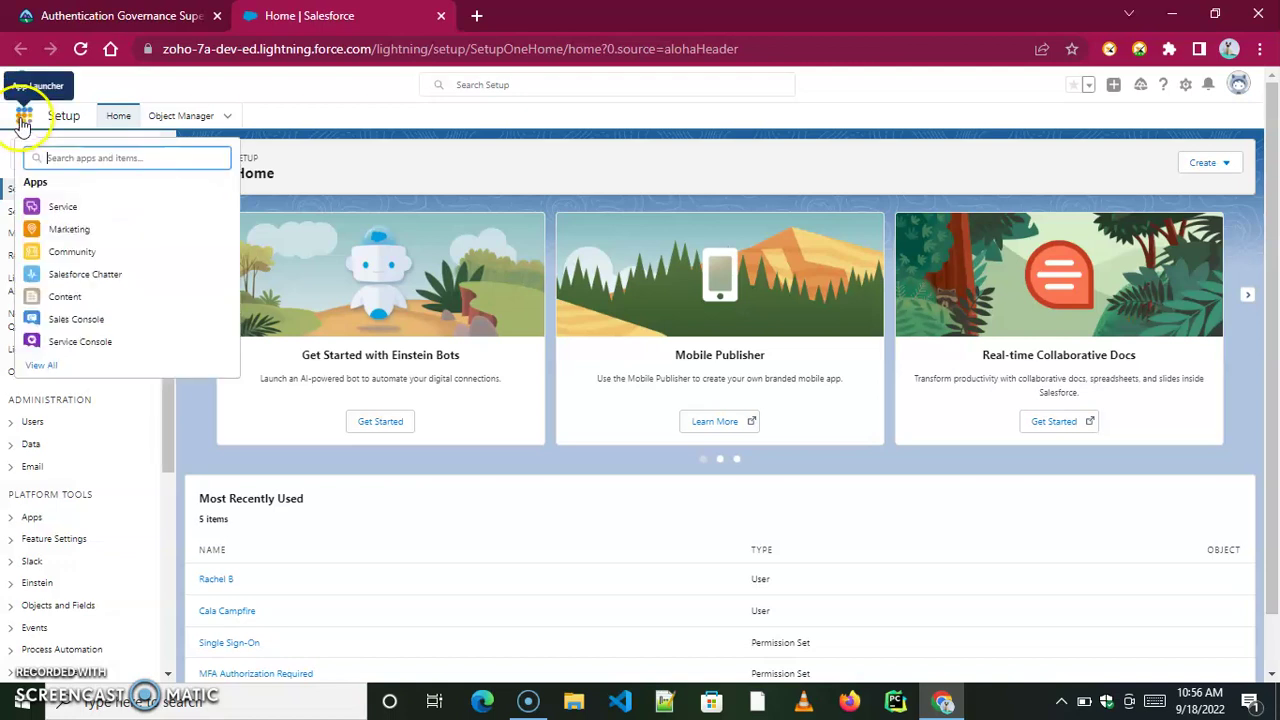
text(report)
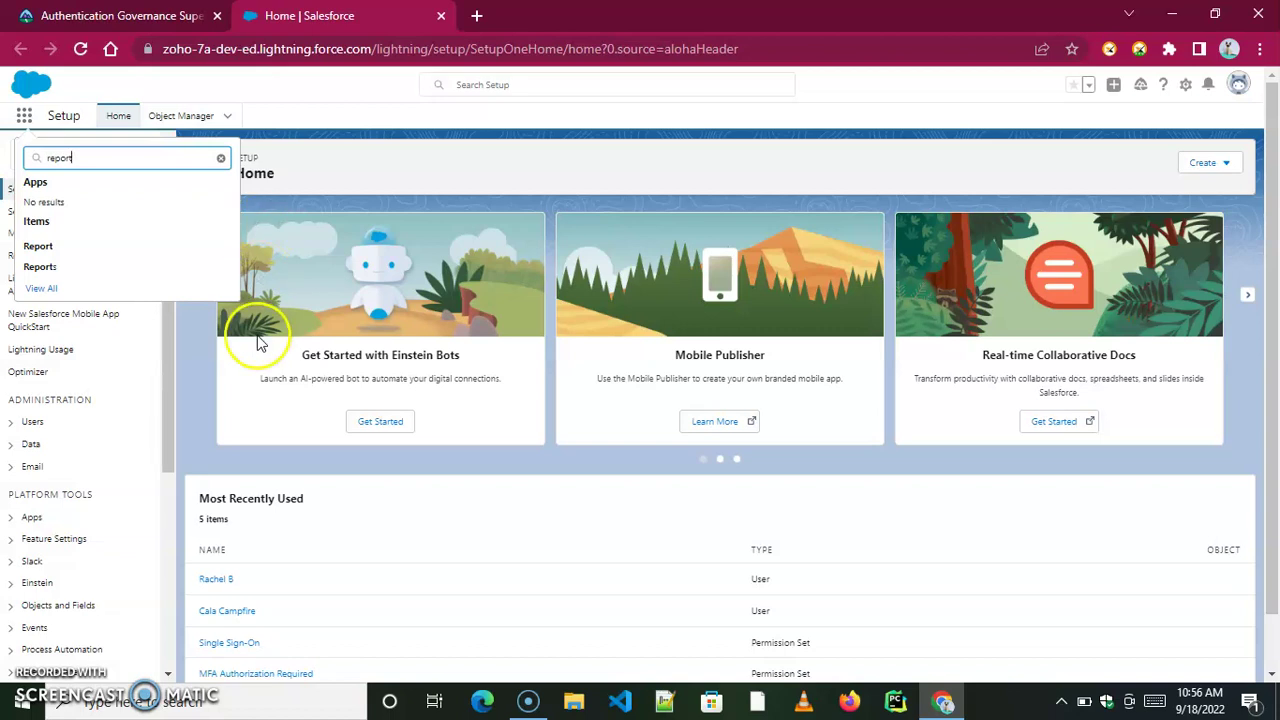
click(40, 268)
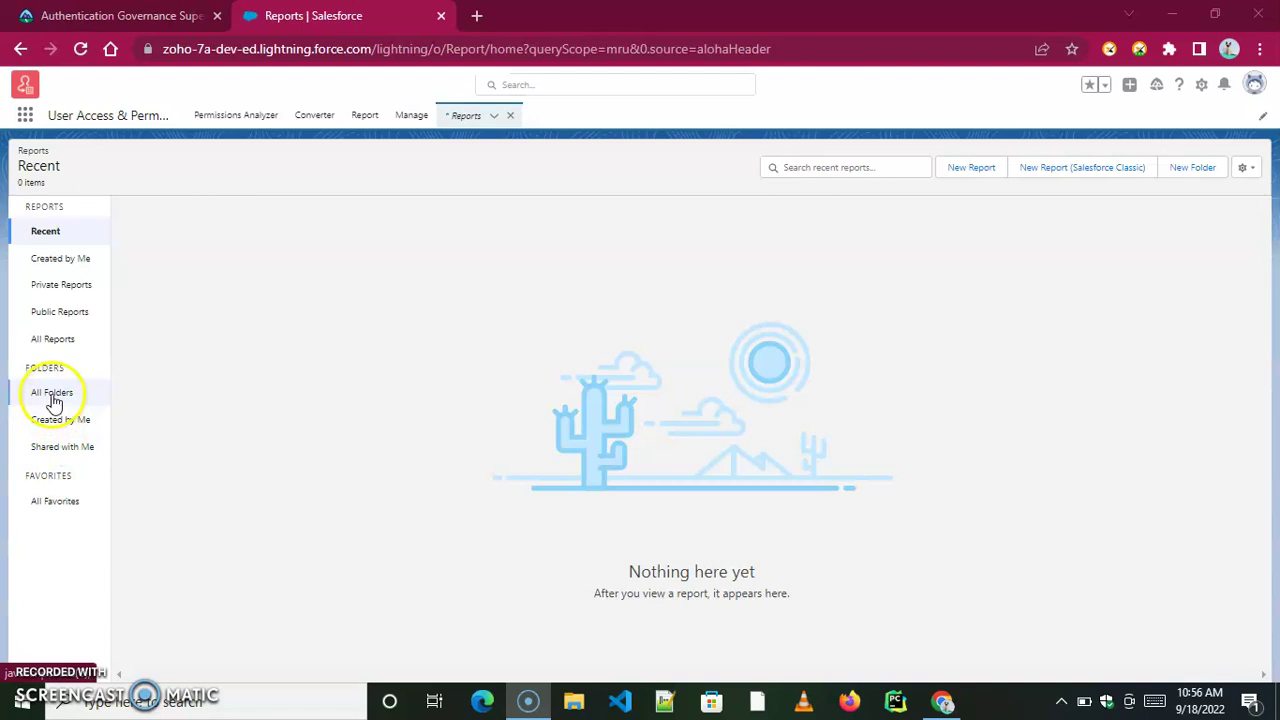
Create a report folder labelled User Authentication Reports with its matching unique name and dismiss the notice
click(52, 393)
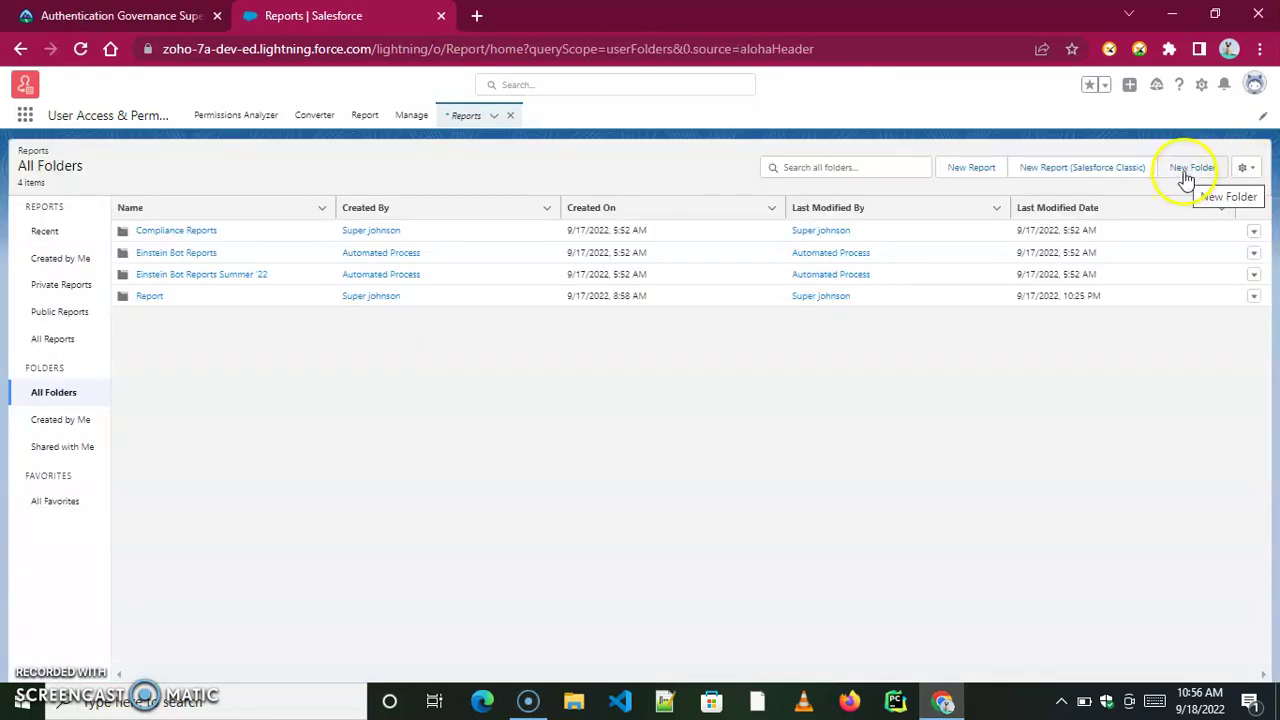
click(1188, 168)
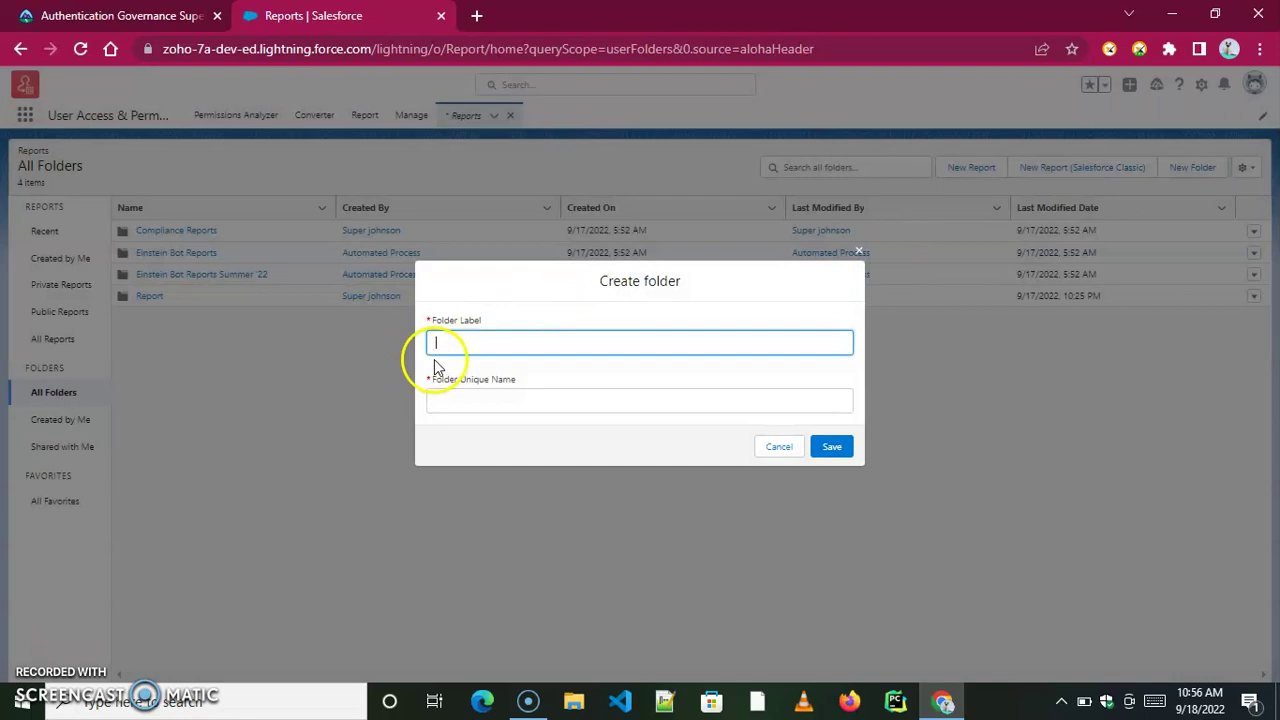
right_click(436, 343)
click(468, 486)
click(460, 400)
click(833, 447)
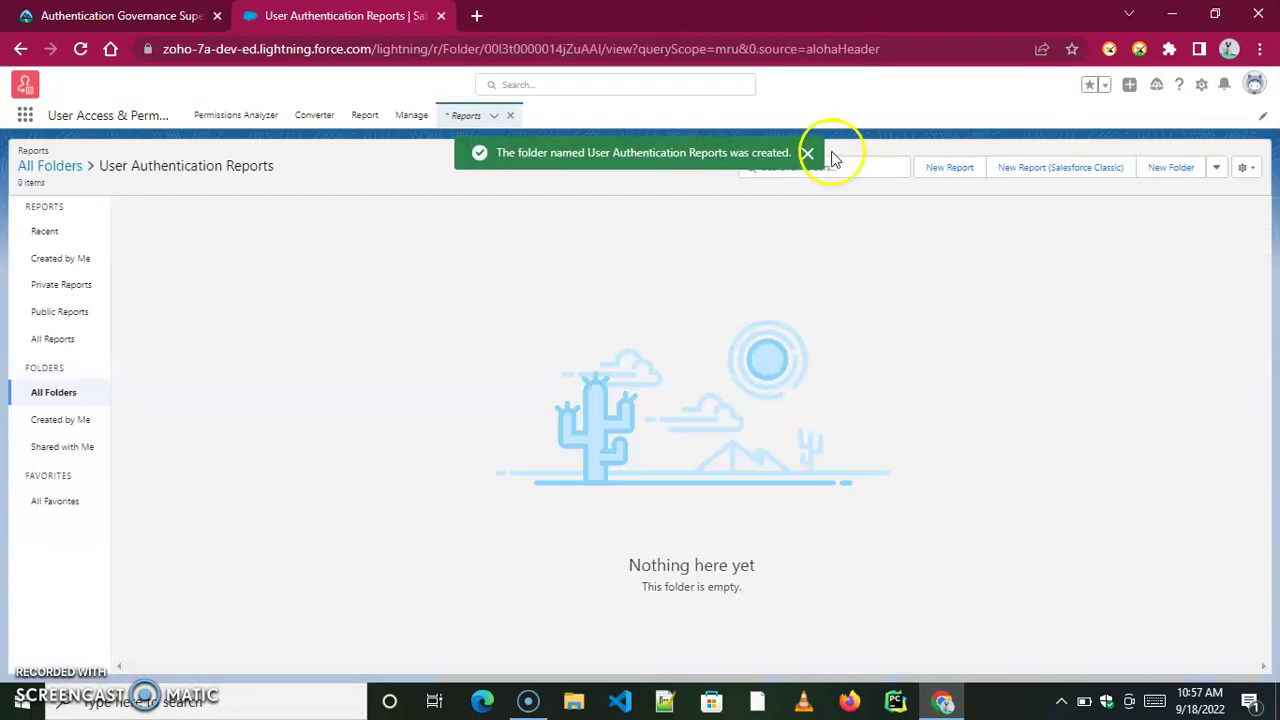
click(808, 157)
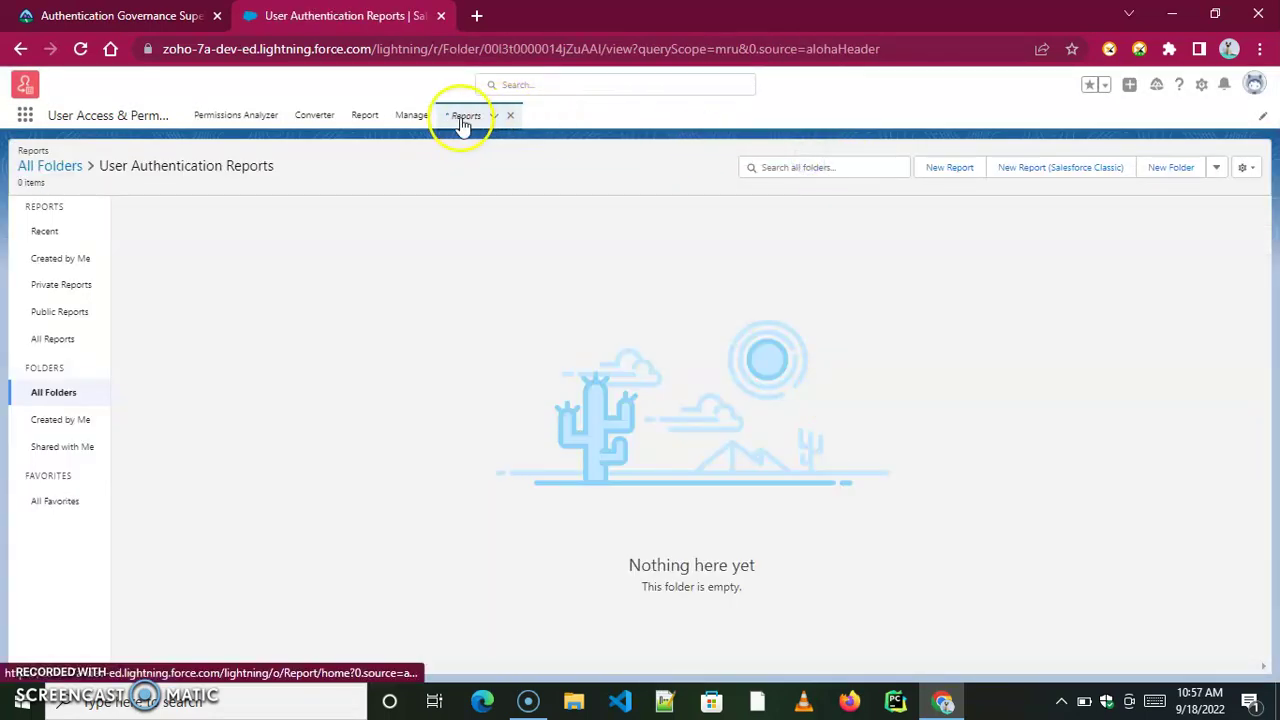
Start a new report in this folder using the standard Users report type
click(948, 173)
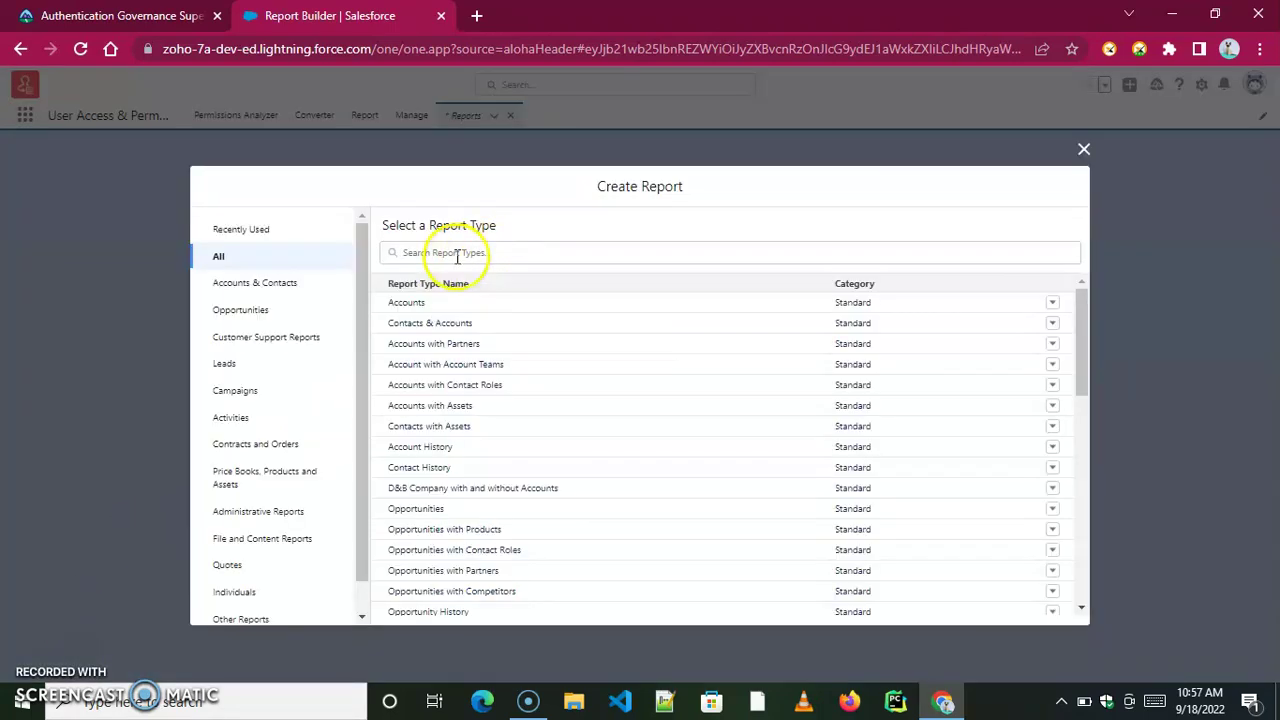
click(443, 252)
text(user)
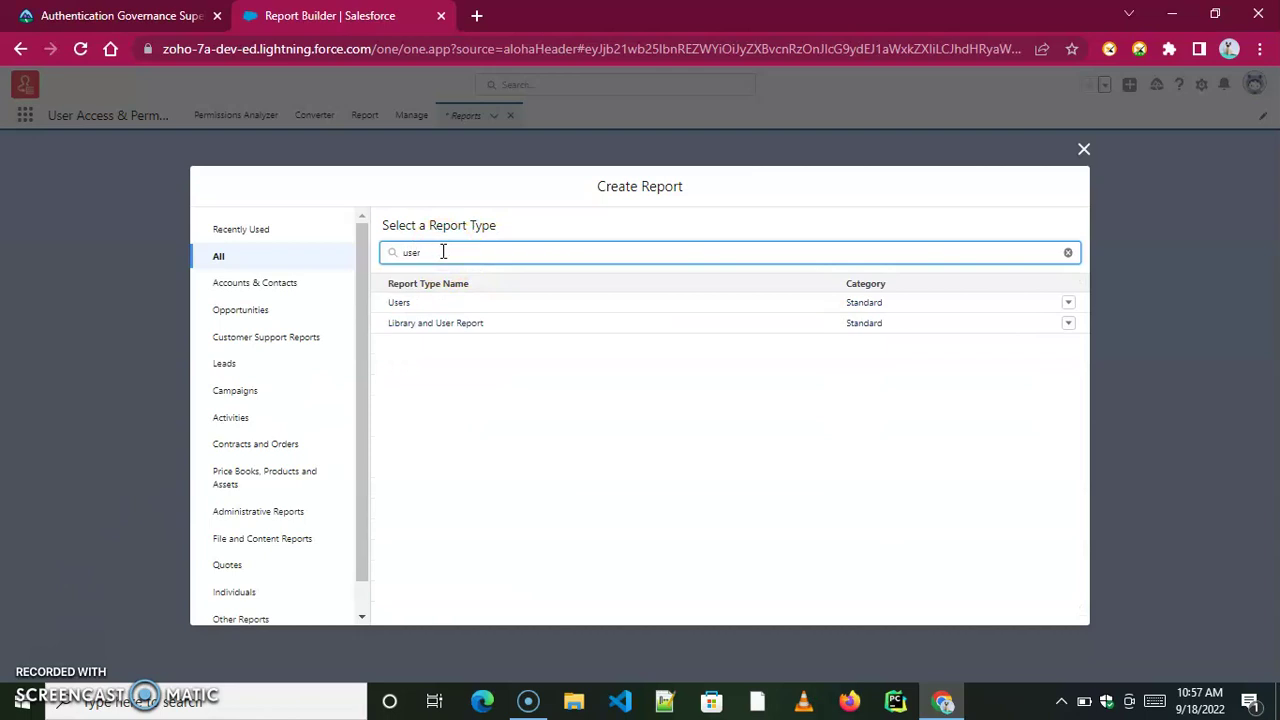
click(400, 304)
click(914, 311)
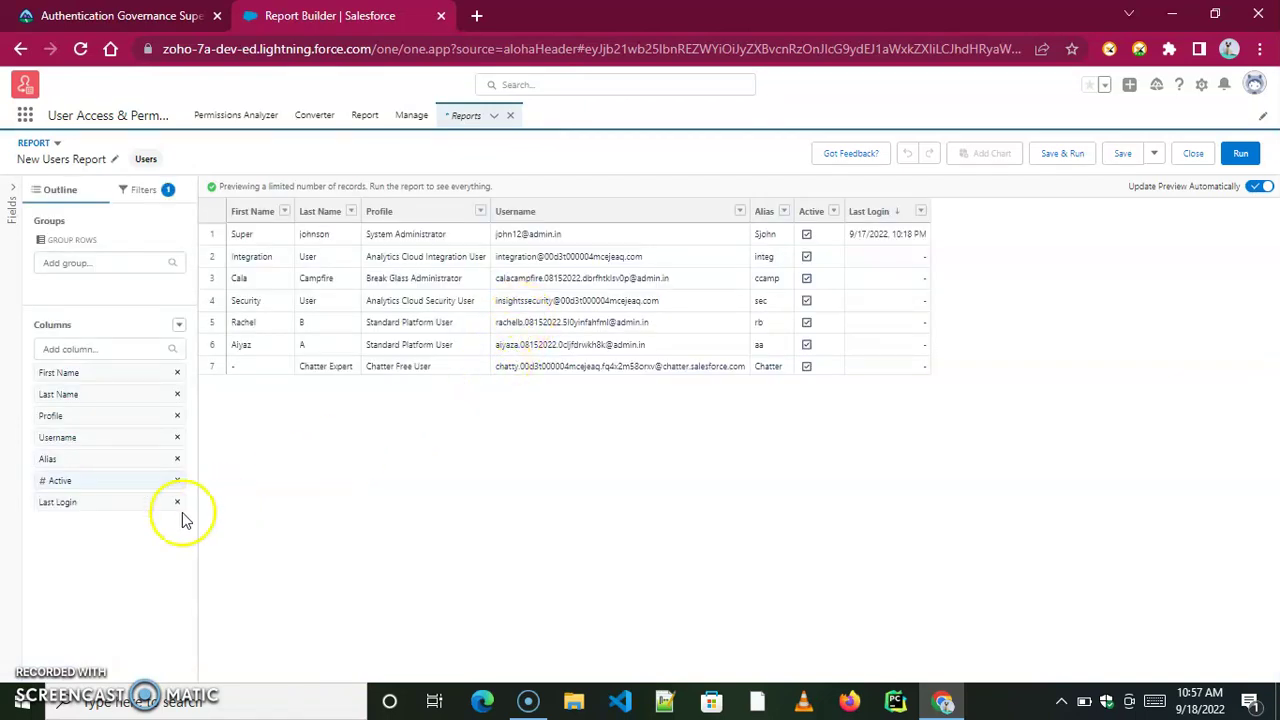
Group the report rows by Login Status
click(77, 263)
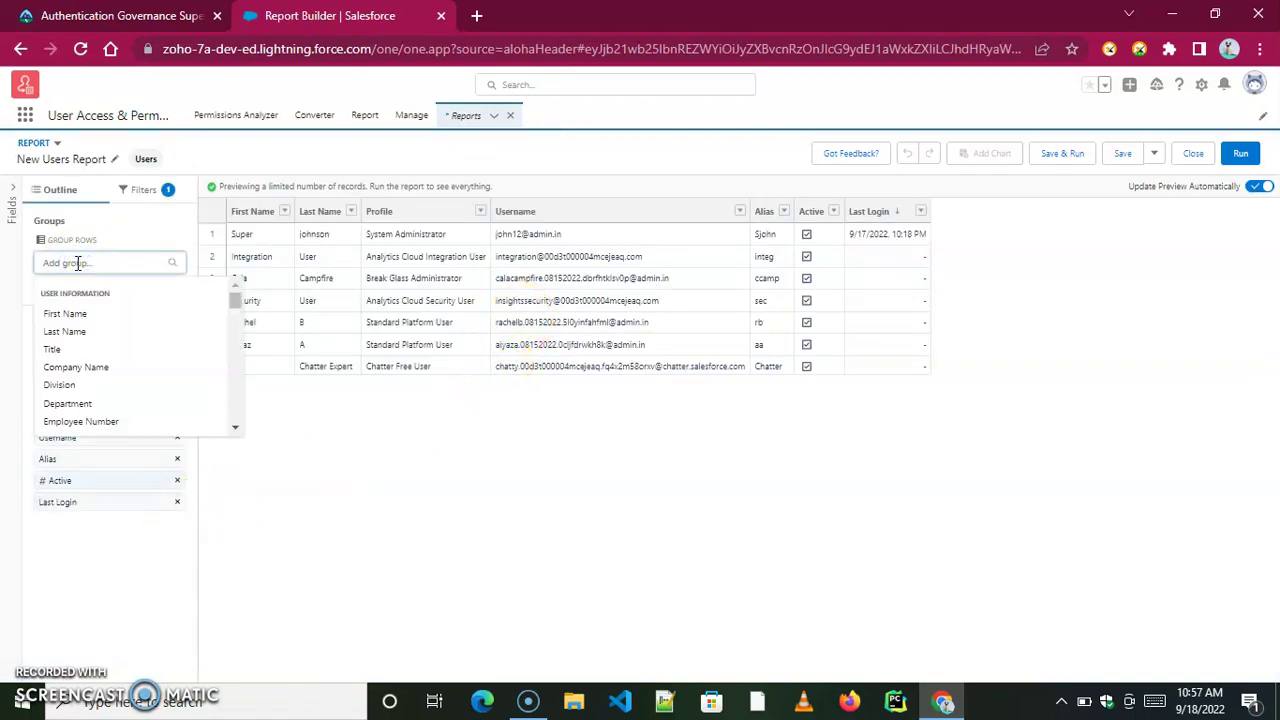
text(login)
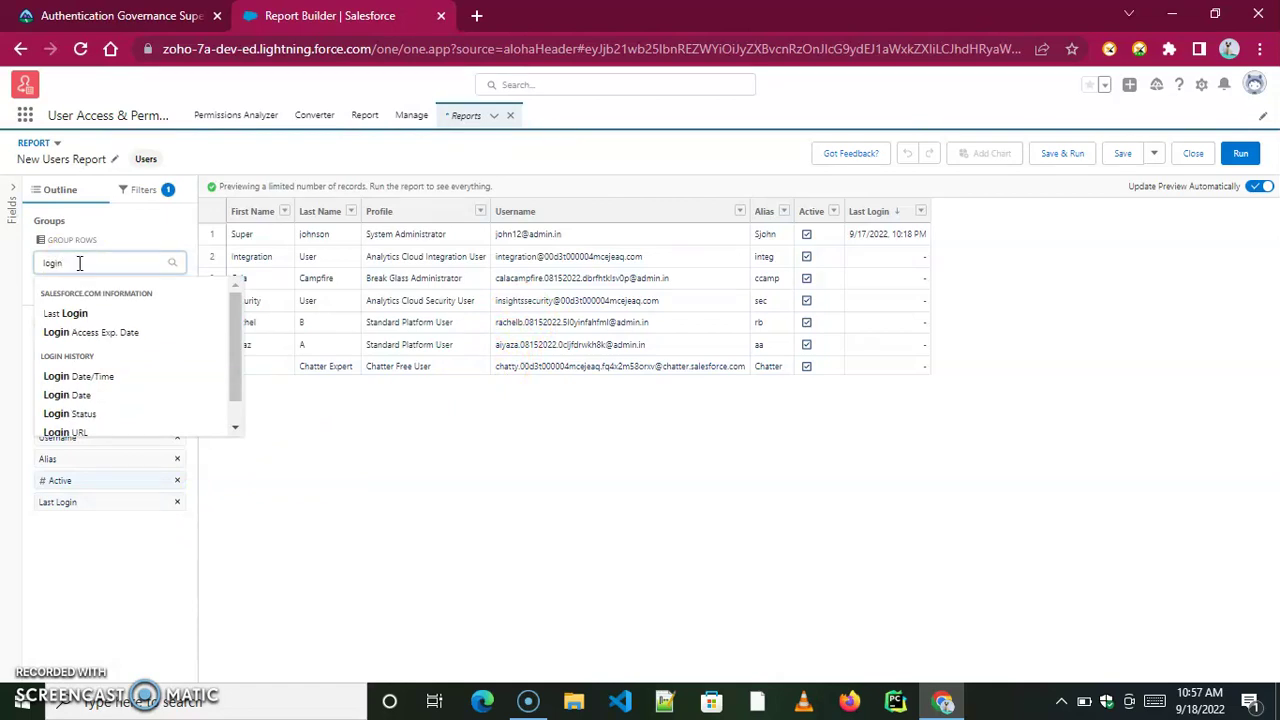
text( st)
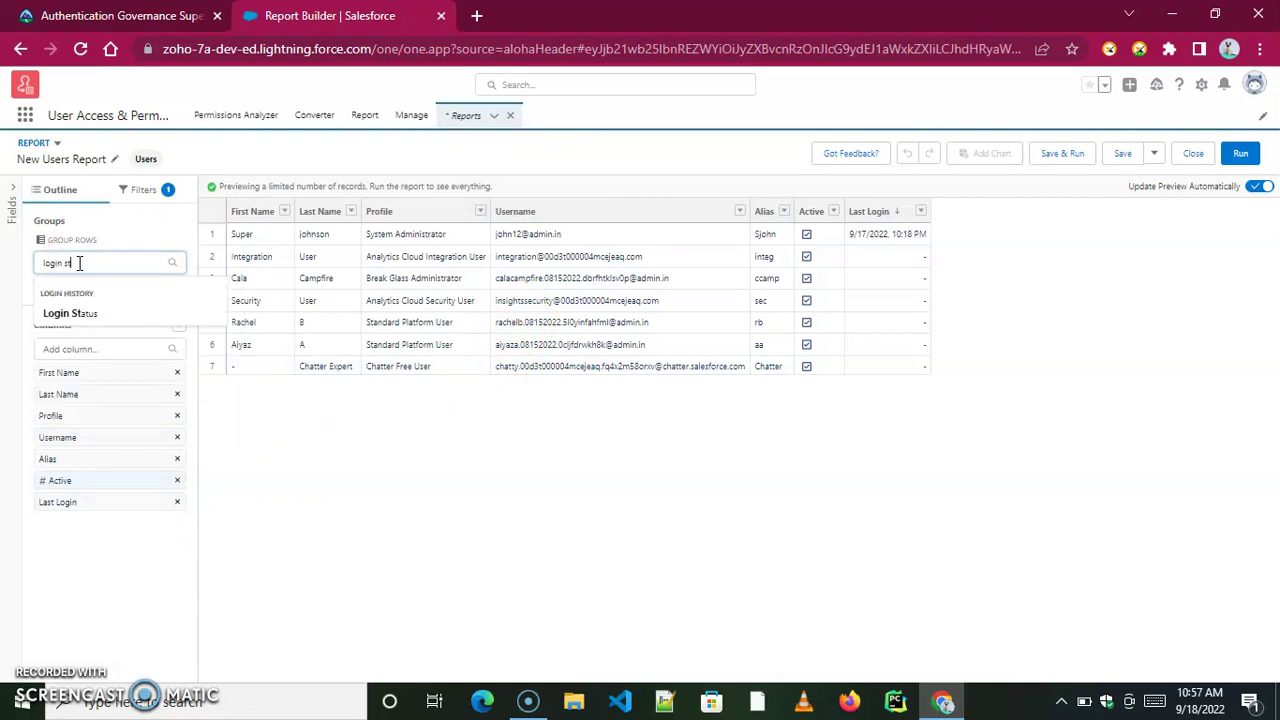
click(88, 314)
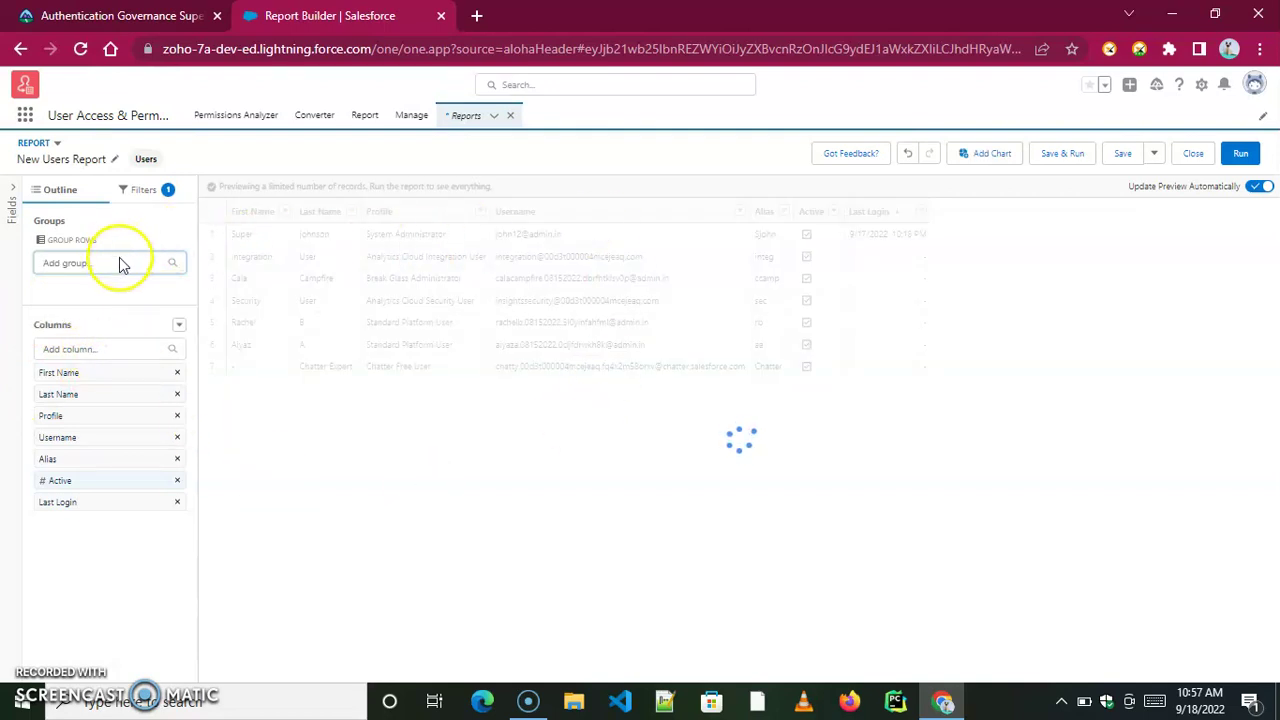
Set the report's Last Login filter range to Last 30 Days
click(141, 190)
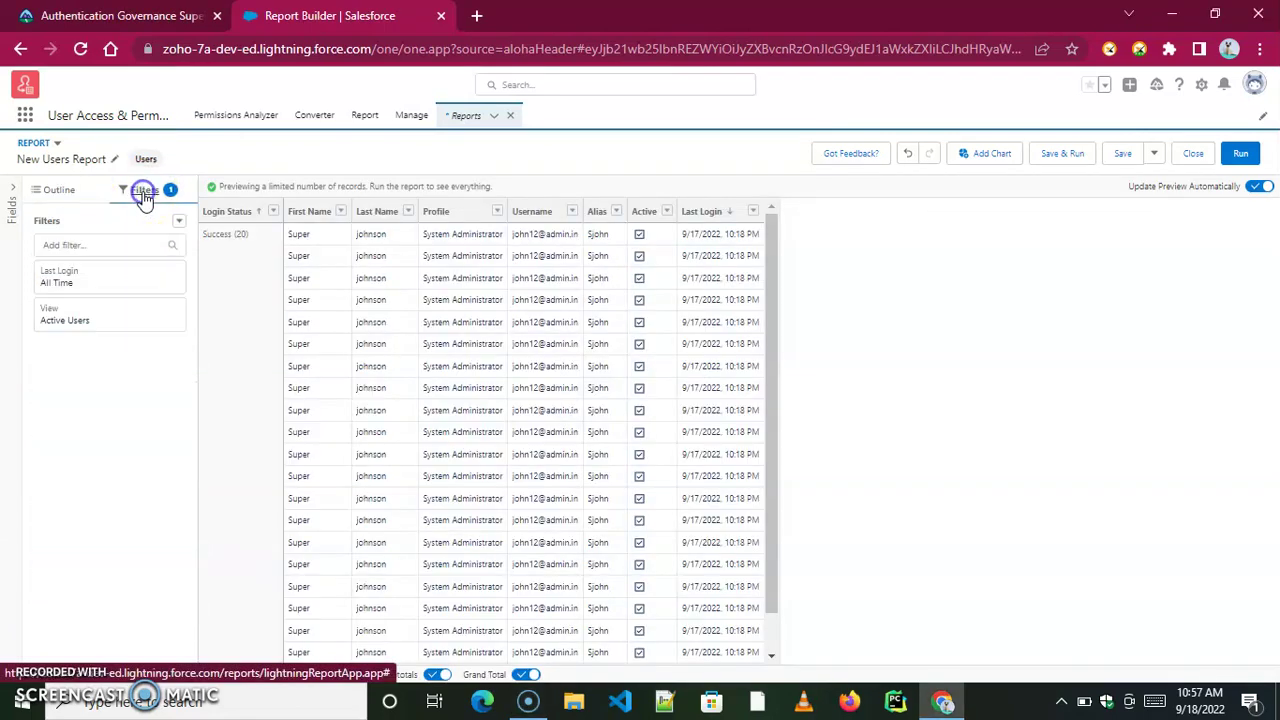
click(86, 283)
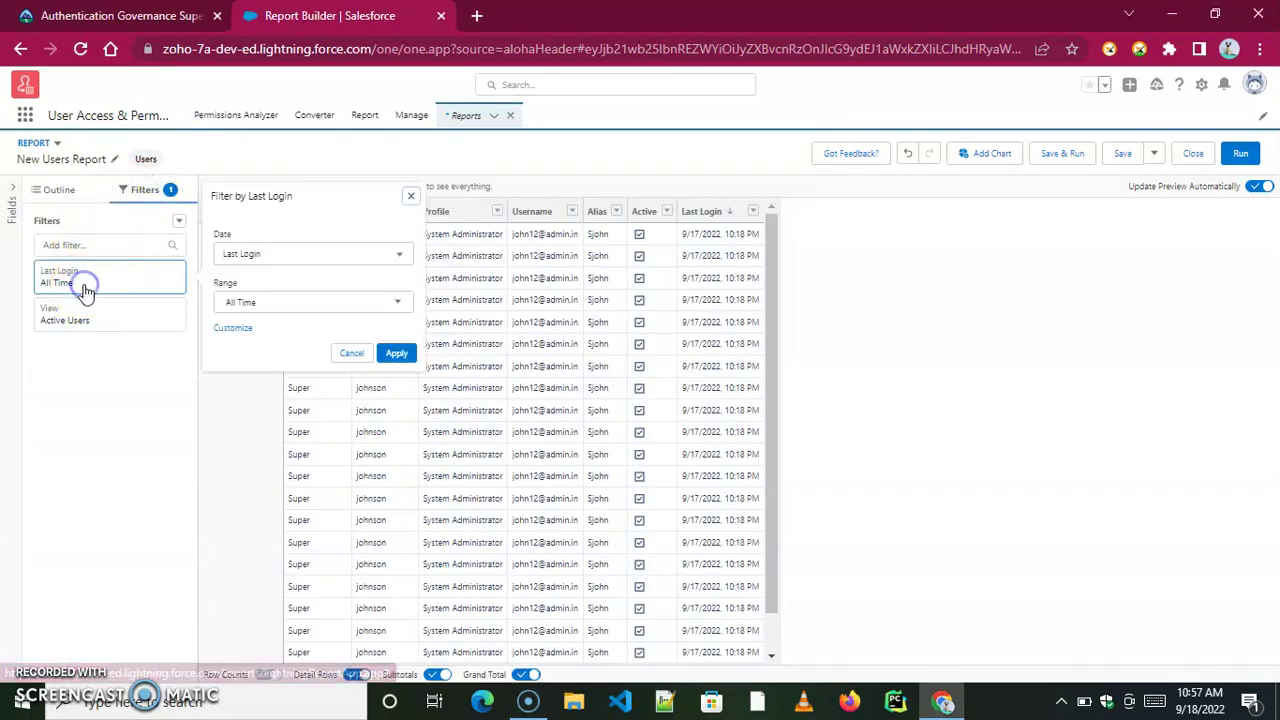
click(297, 304)
drag(405, 344, 420, 428)
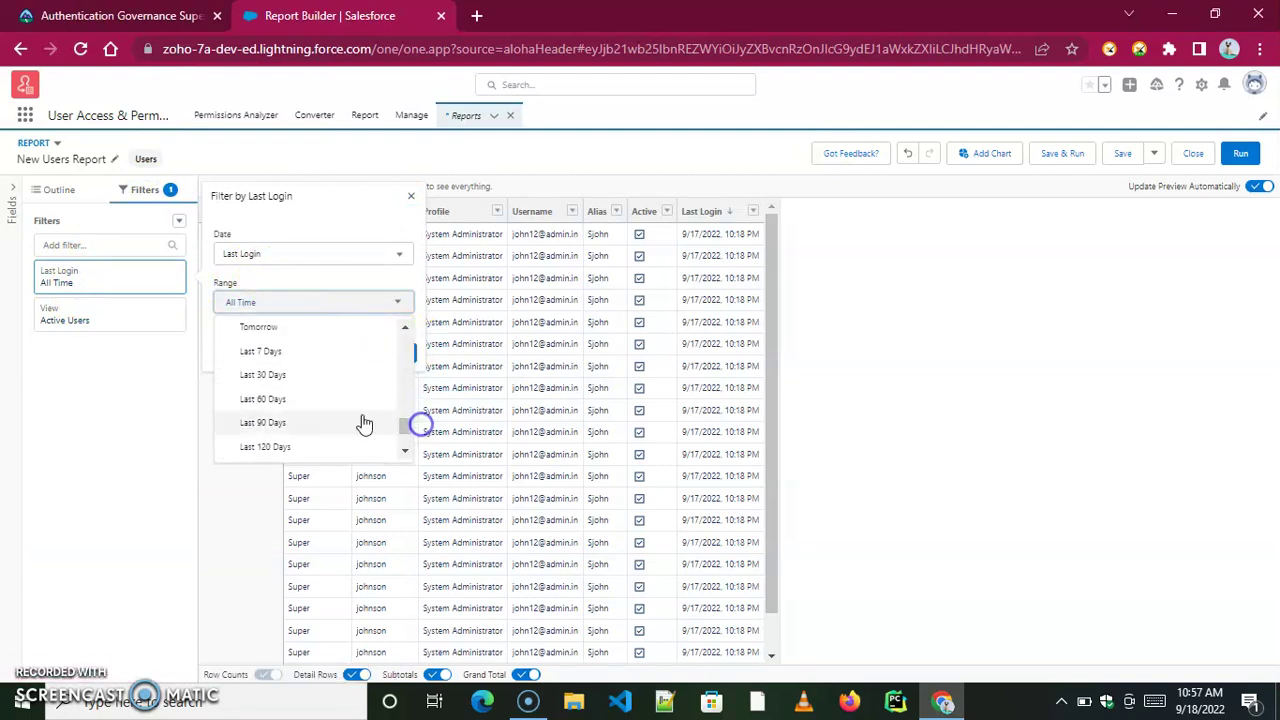
click(266, 374)
click(396, 354)
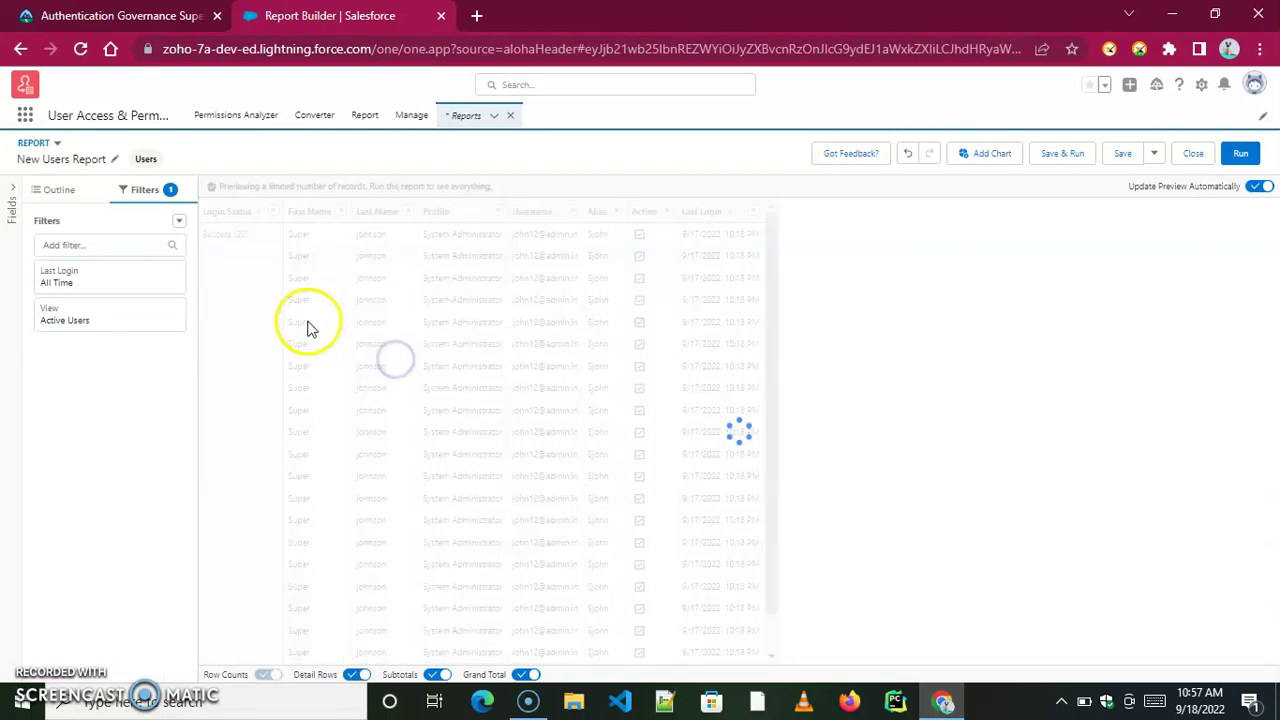
Set the report's View filter to All Users and hide the detail rows
click(90, 334)
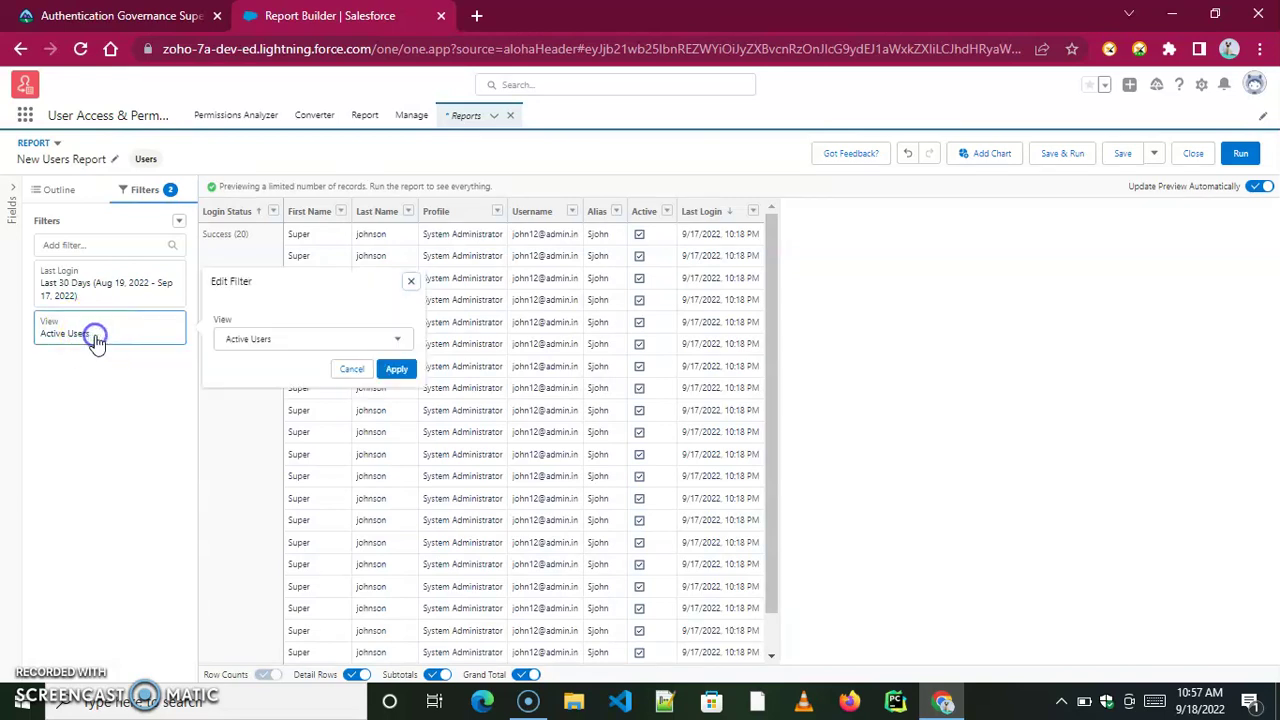
click(275, 339)
click(252, 418)
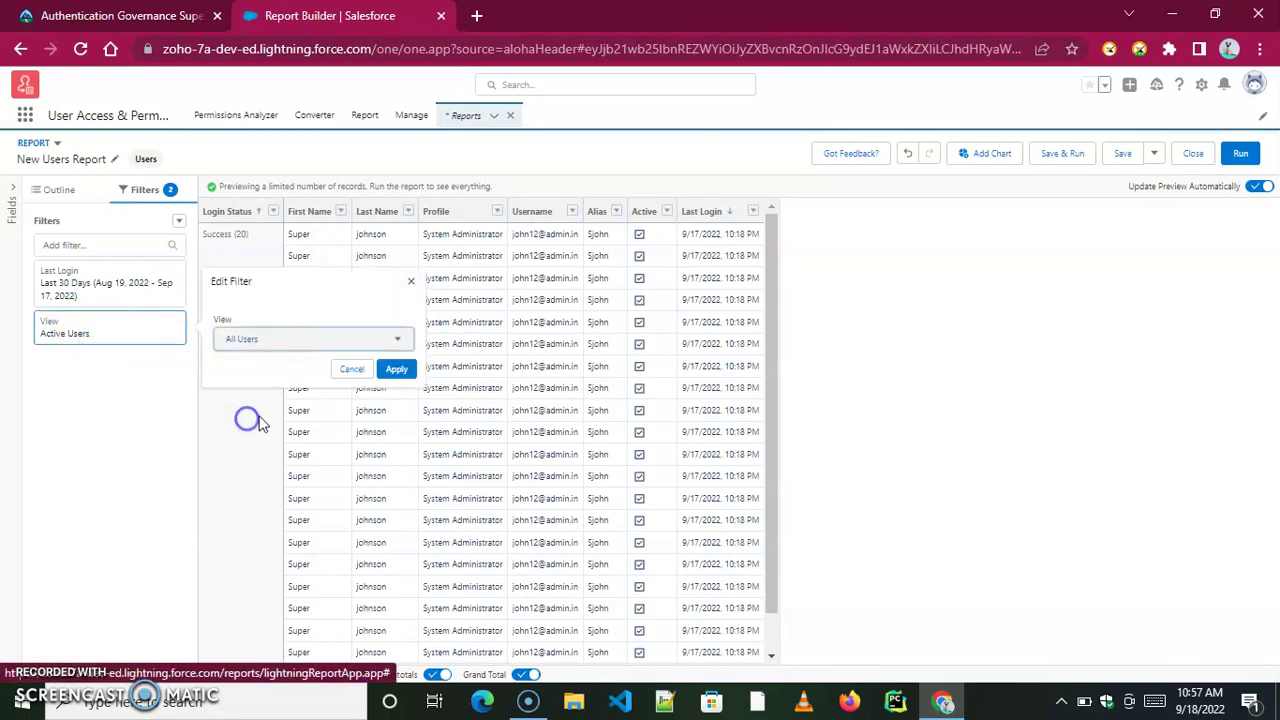
click(396, 370)
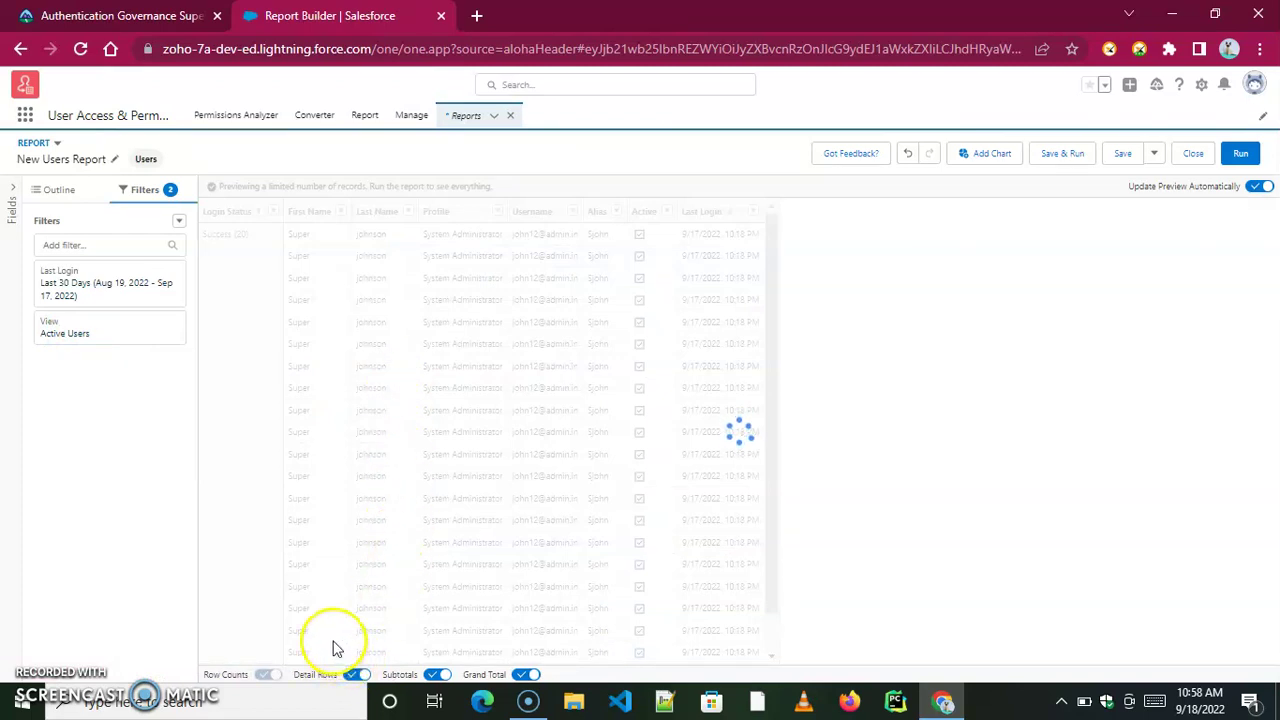
click(355, 675)
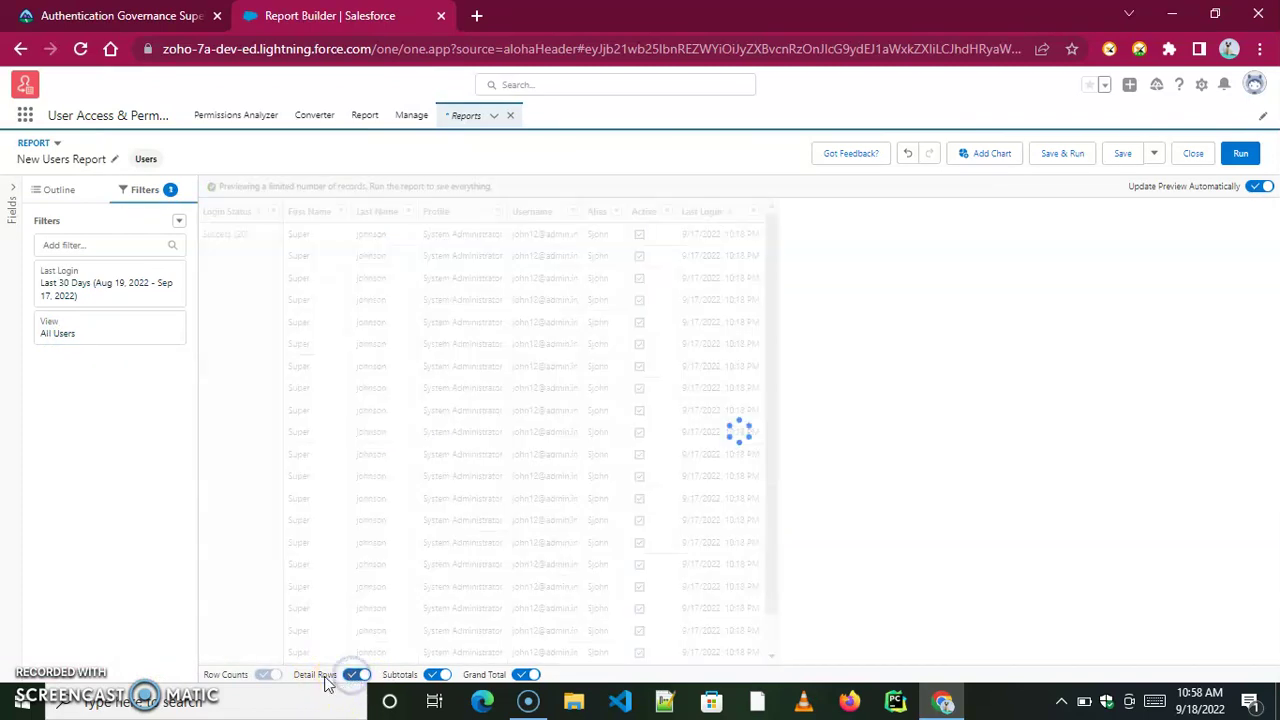
Begin saving and running the report, naming it Login Attempts by Status with the name copied from the Trailhead page
click(1062, 153)
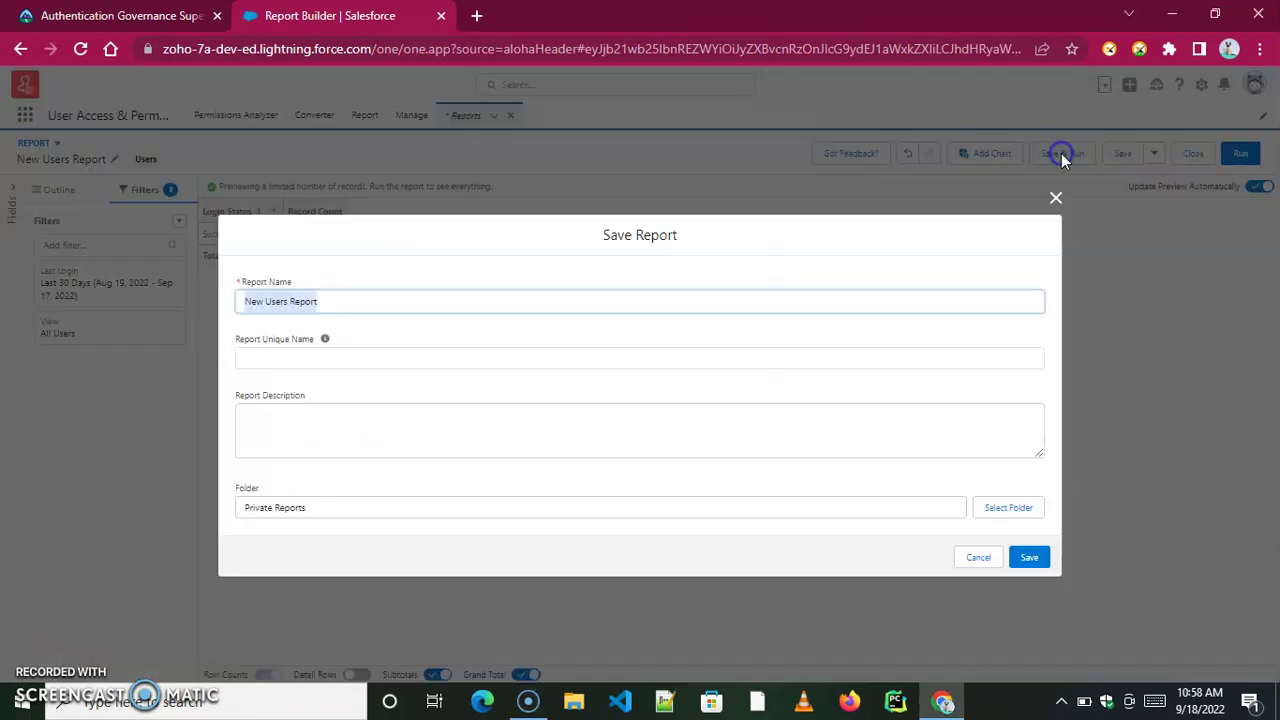
key(ctrl+Tab)
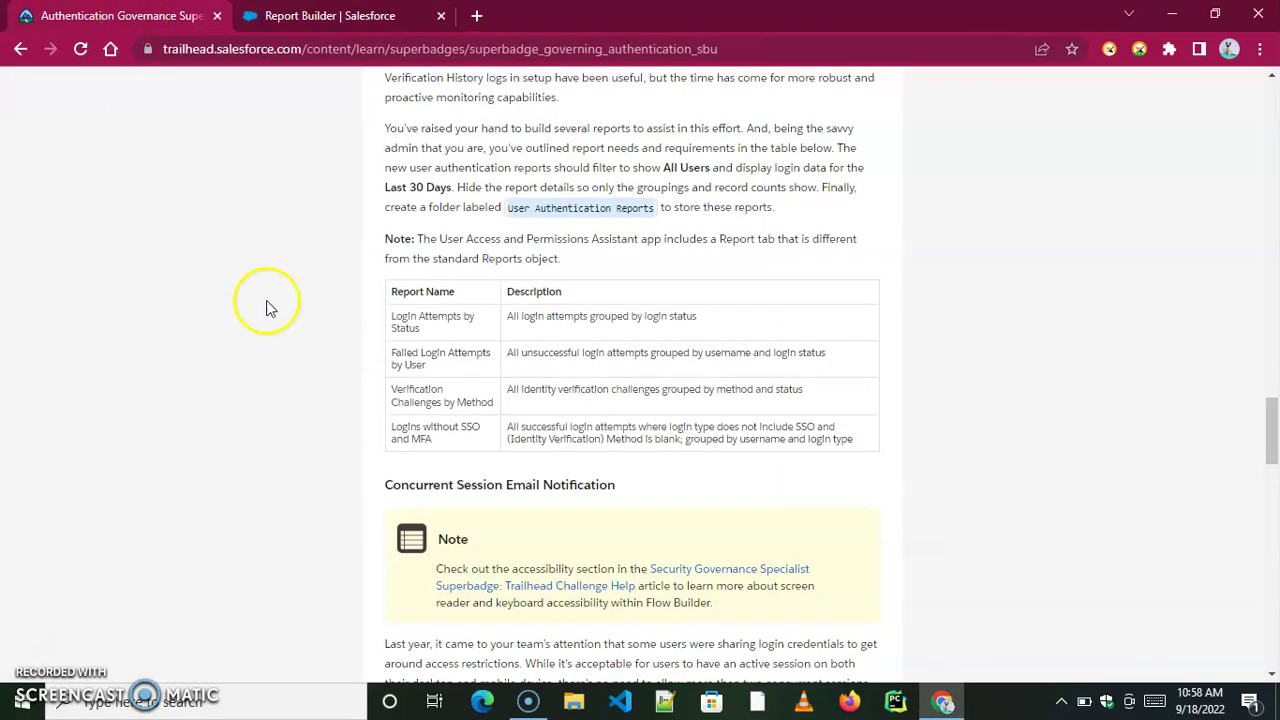
right_click(408, 314)
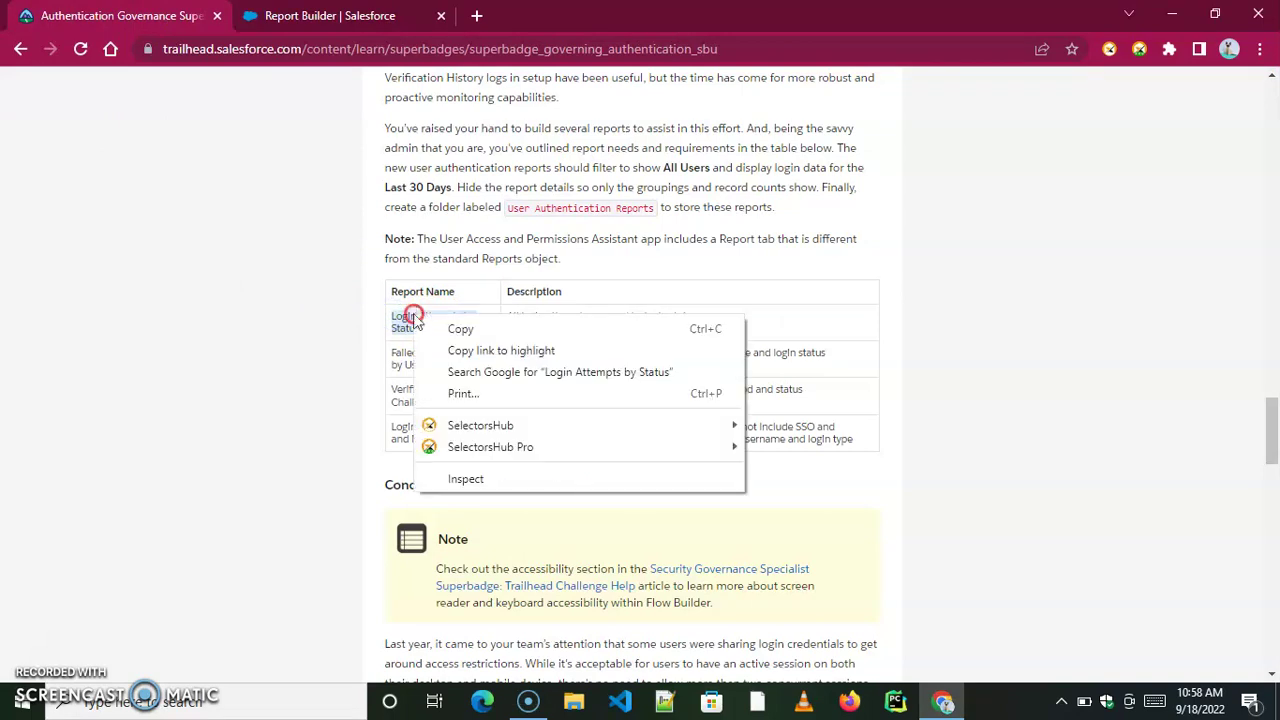
click(457, 328)
click(340, 15)
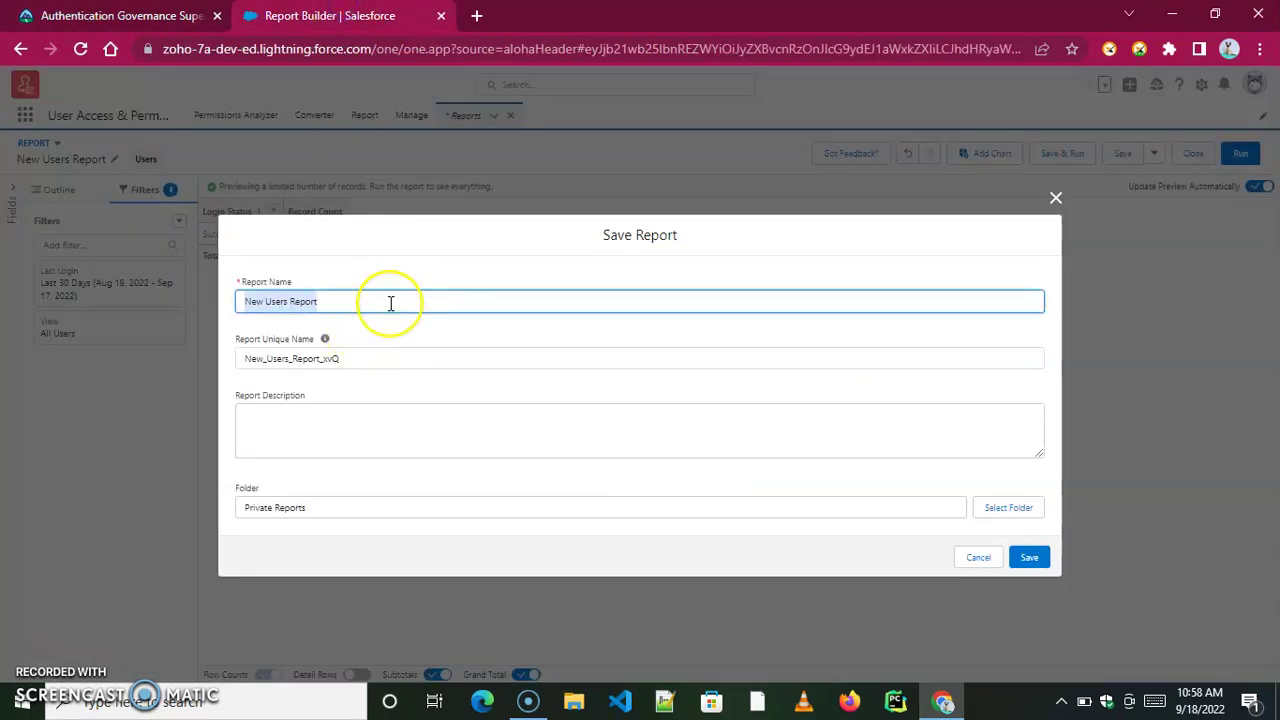
key(BackSpace)
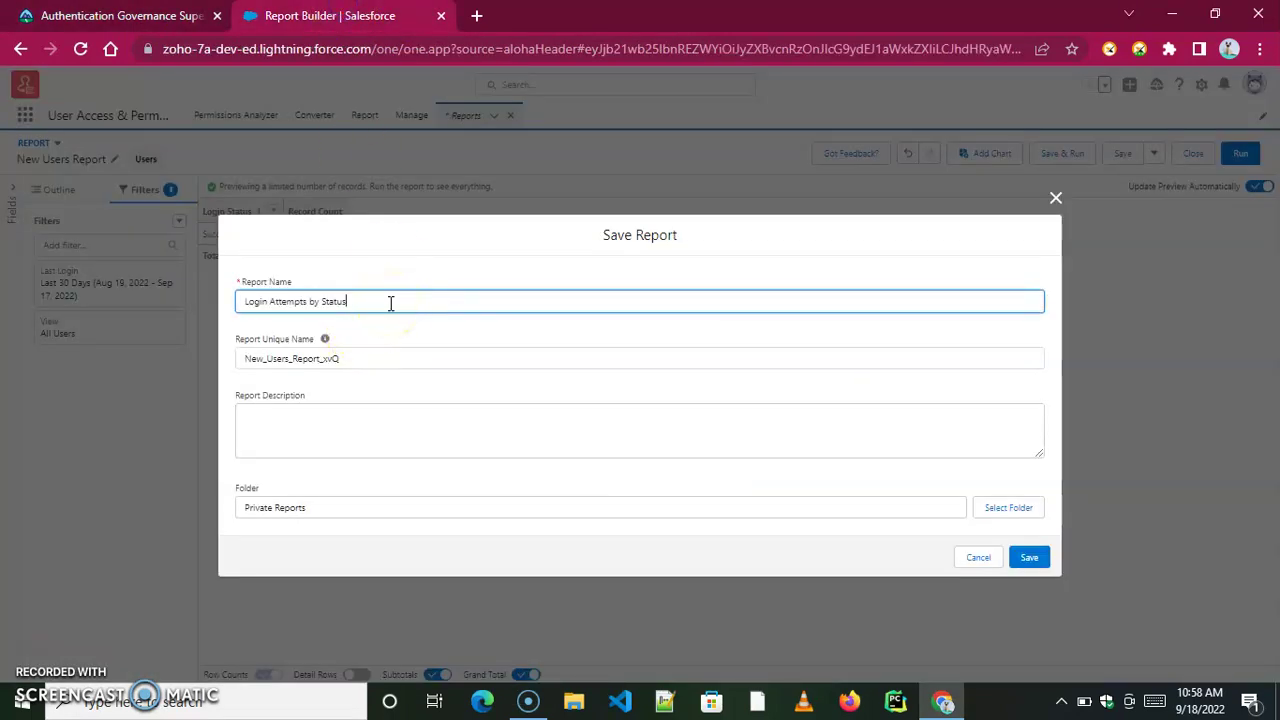
Clear the report's old unique name and regenerate it from the new report name
drag(366, 364, 248, 380)
key(BackSpace)
click(361, 300)
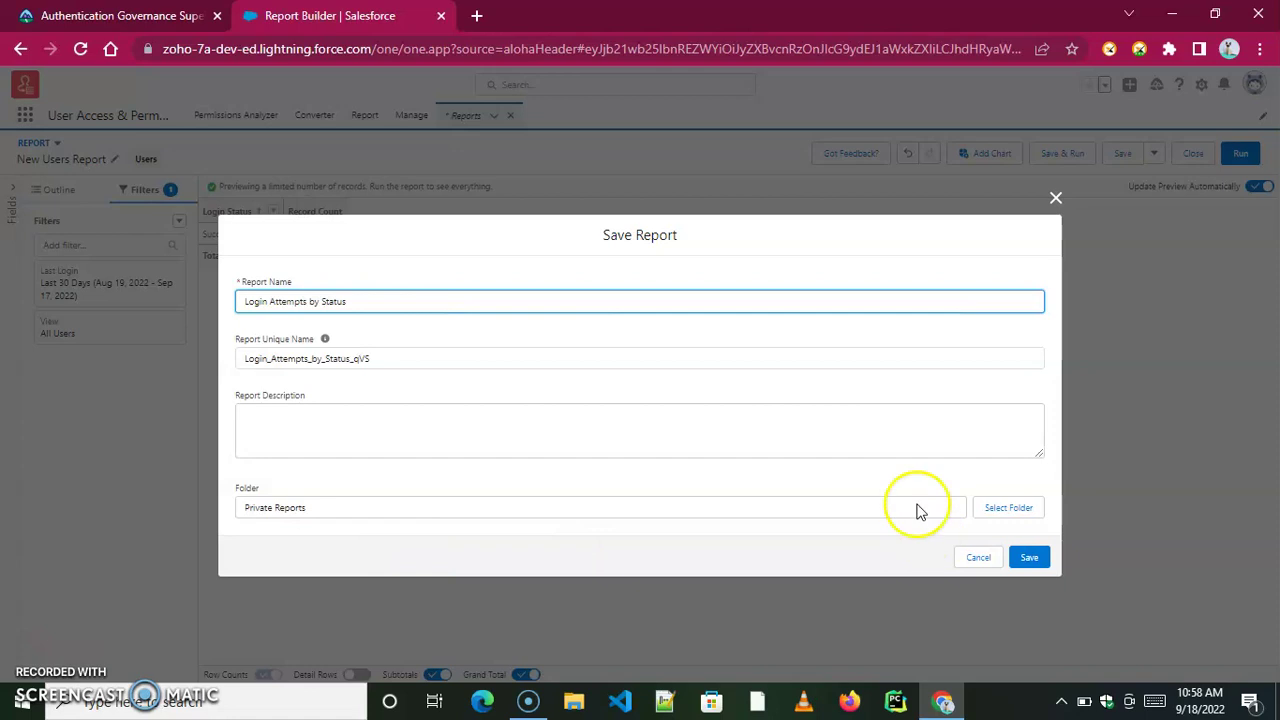
Choose the User Authentication Reports folder, save the report there and dismiss the notice
click(1006, 509)
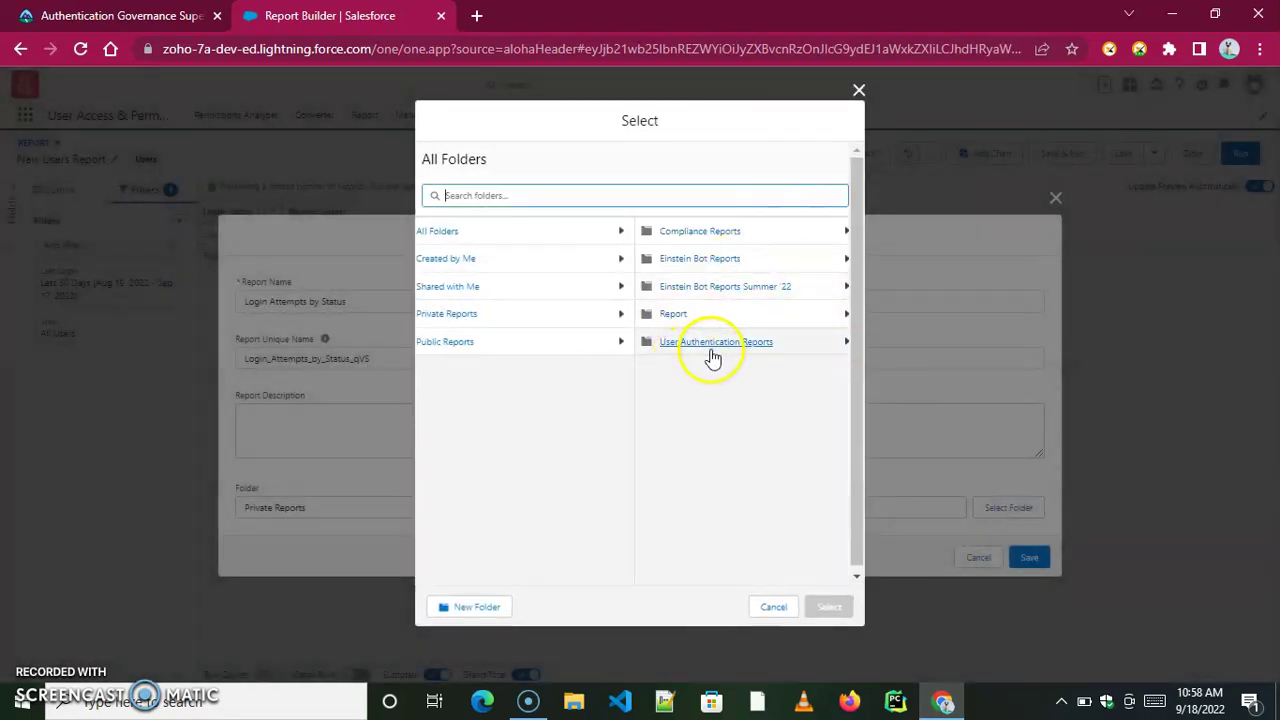
click(712, 352)
click(820, 609)
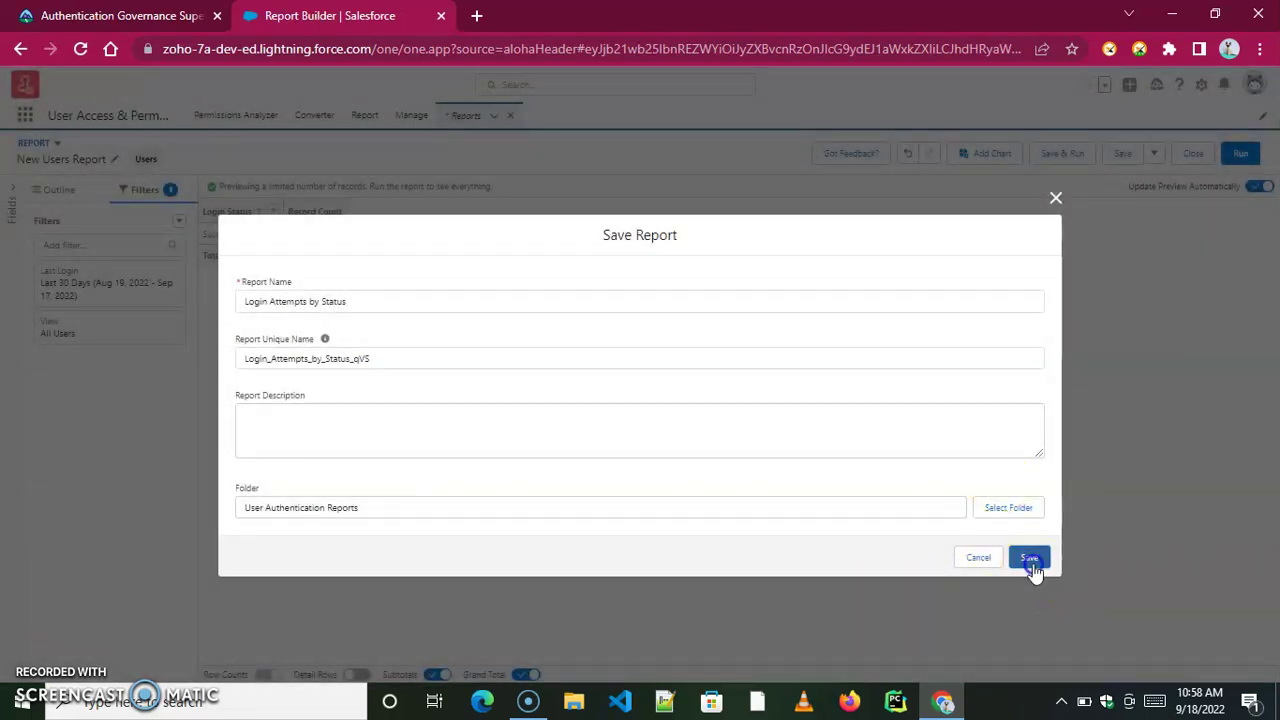
click(1031, 560)
click(1014, 556)
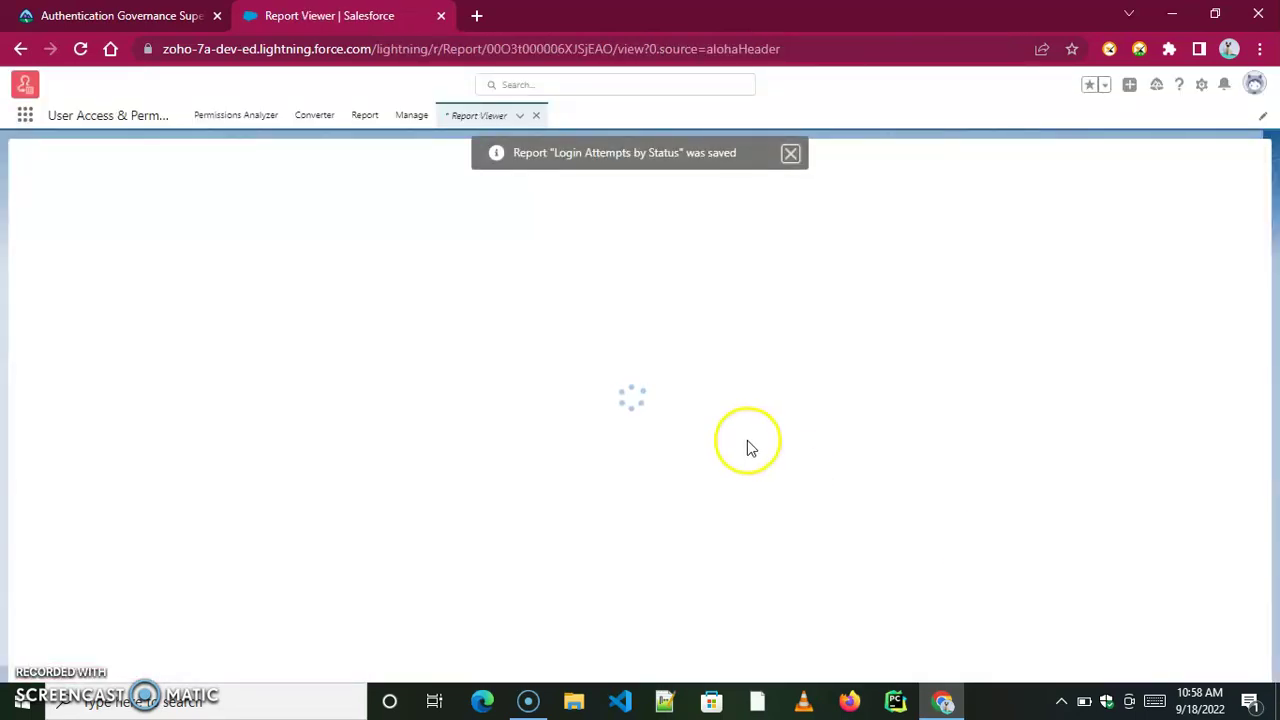
click(791, 153)
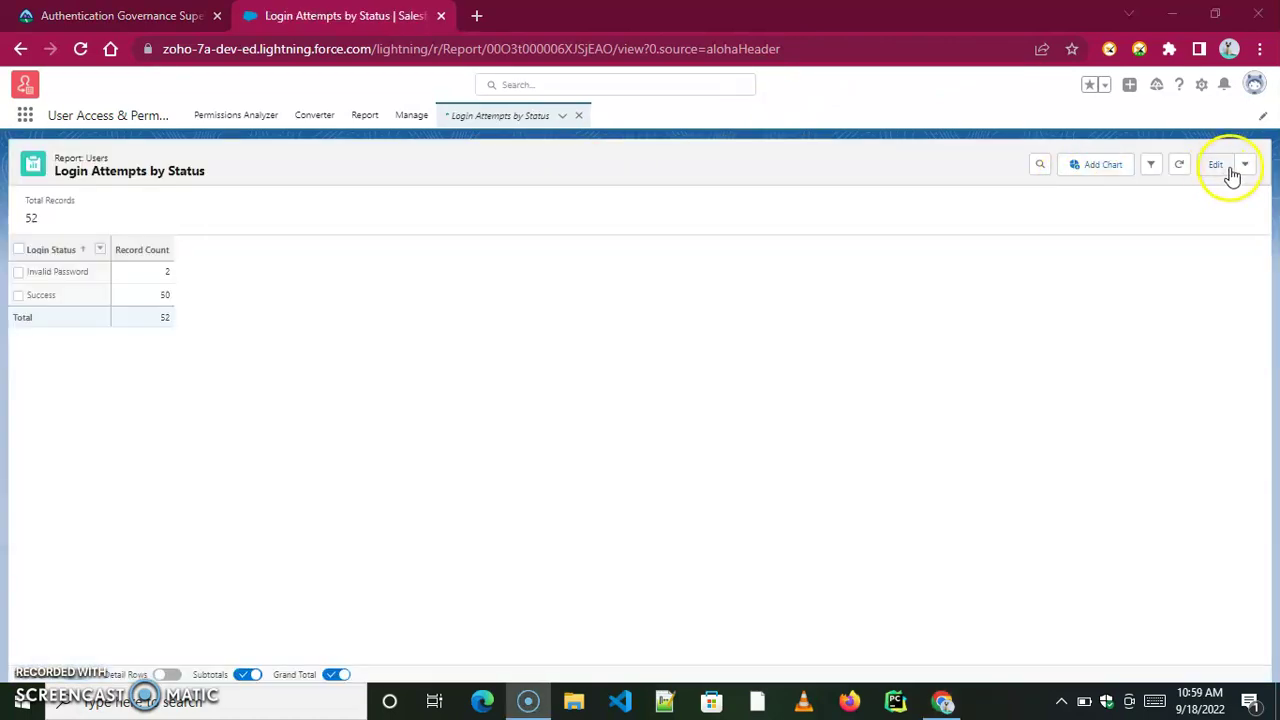
Reopen the Login Attempts by Status report for editing and bring up its properties at the description
click(1247, 167)
click(1216, 168)
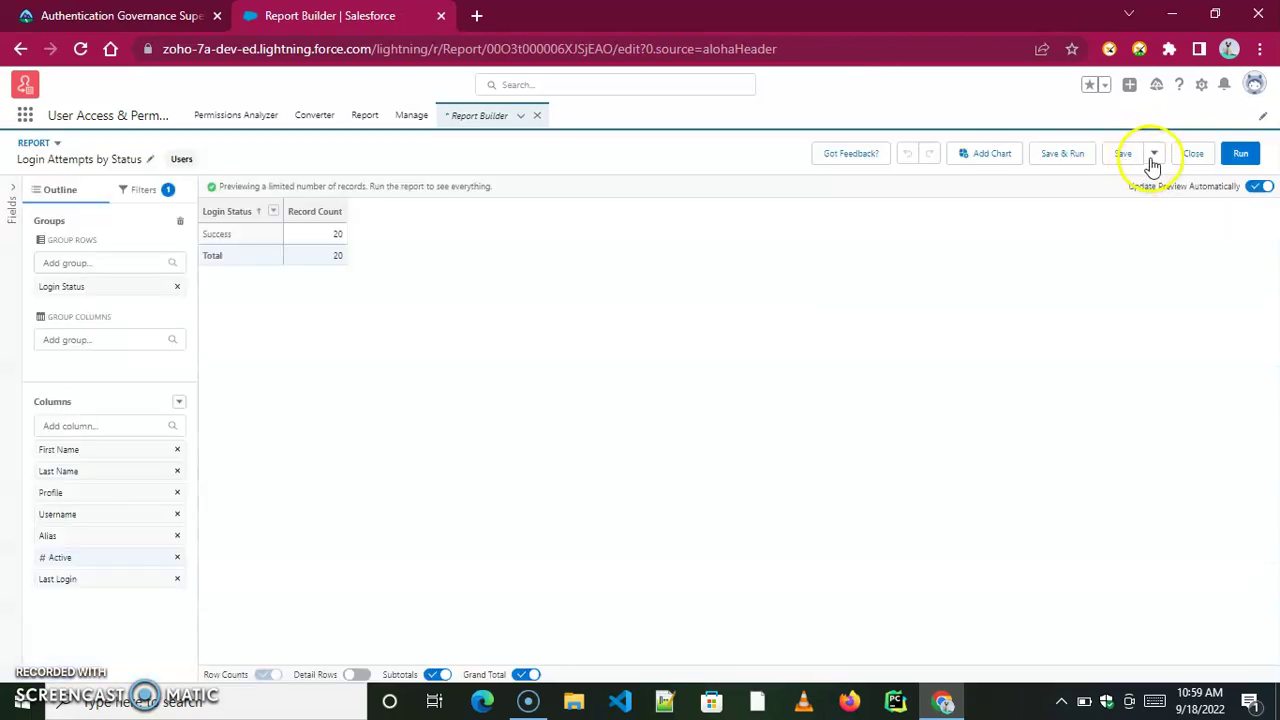
click(1155, 156)
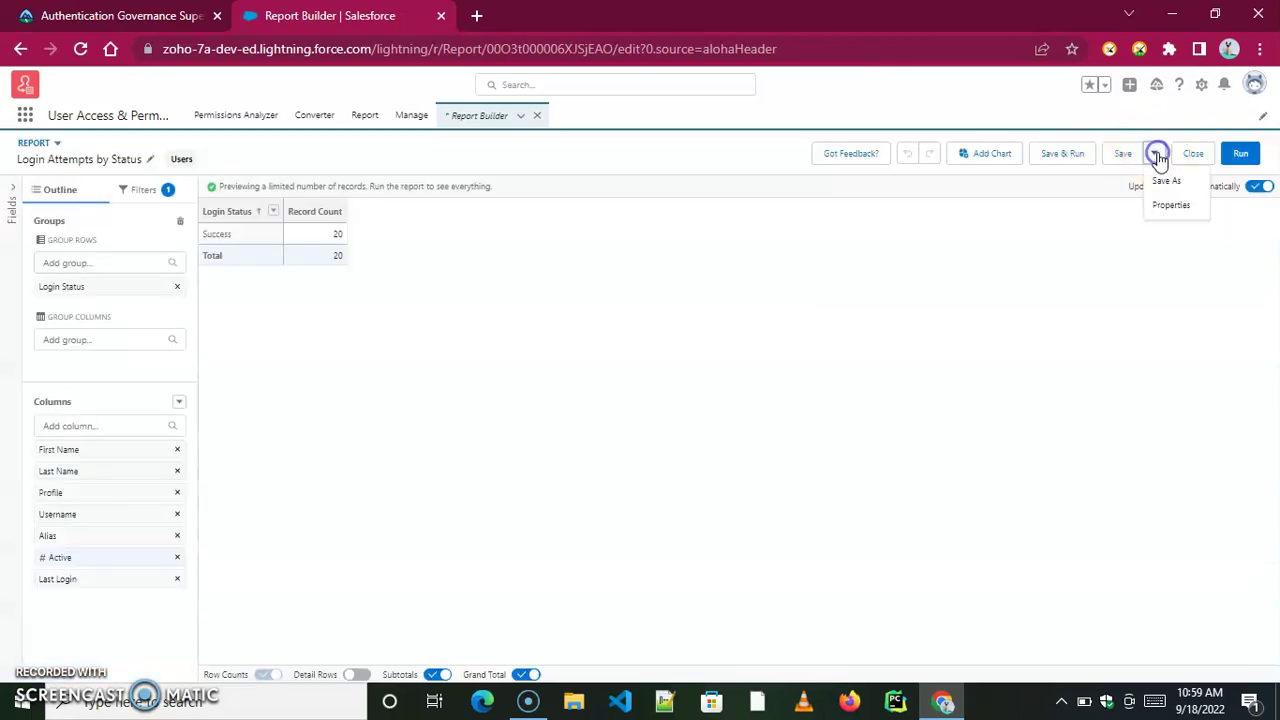
click(1170, 207)
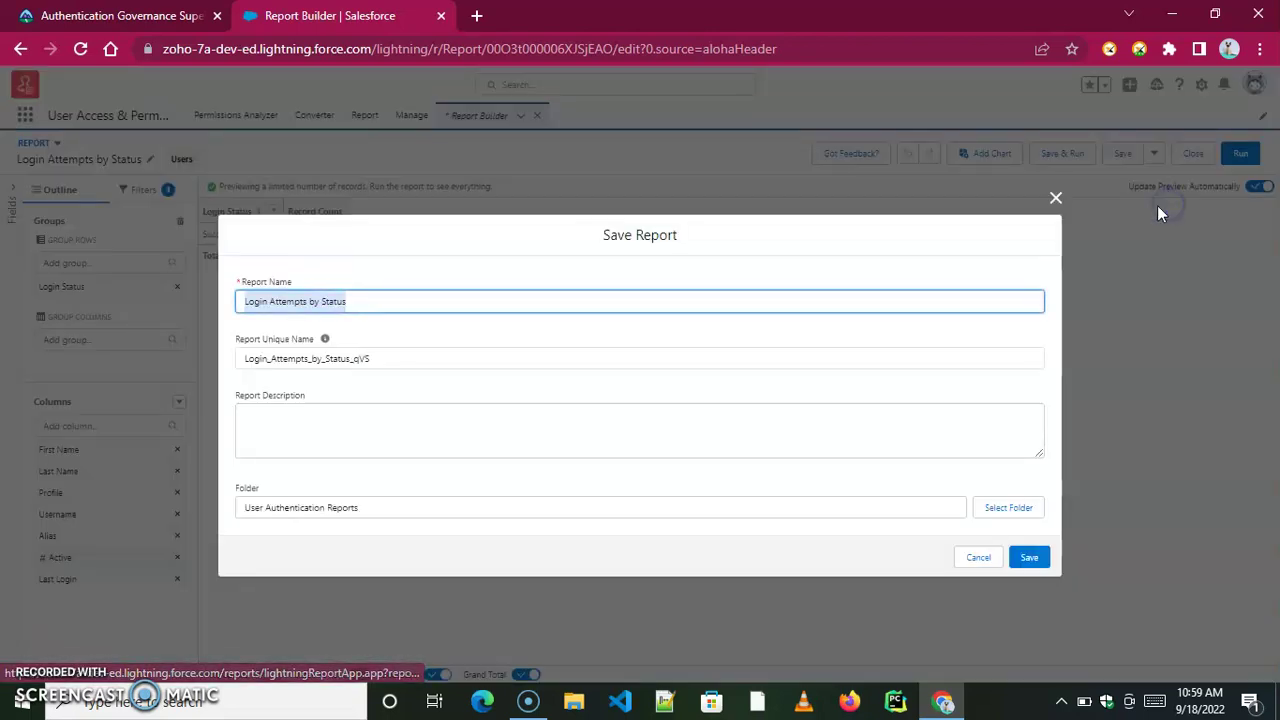
click(288, 417)
Copy the description "All login attempts grouped by login status" from the Trailhead requirements table into the report description
click(148, 15)
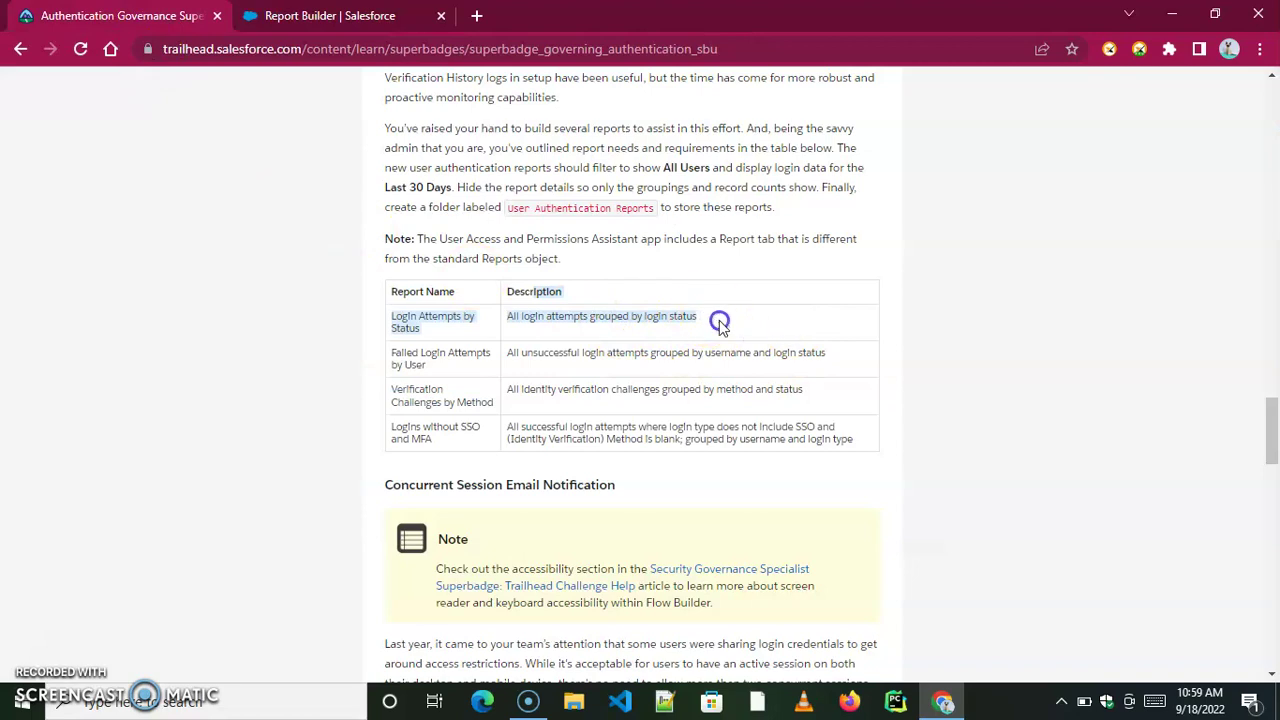
drag(698, 316, 511, 316)
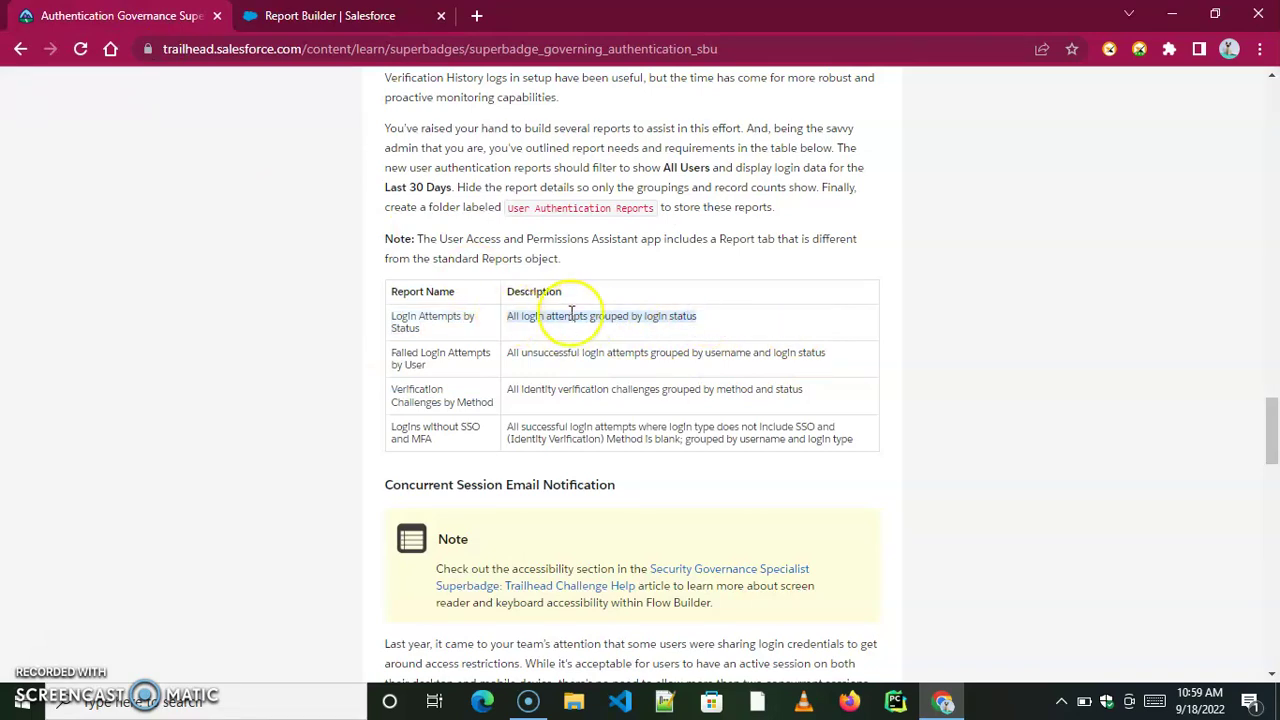
right_click(588, 316)
click(635, 331)
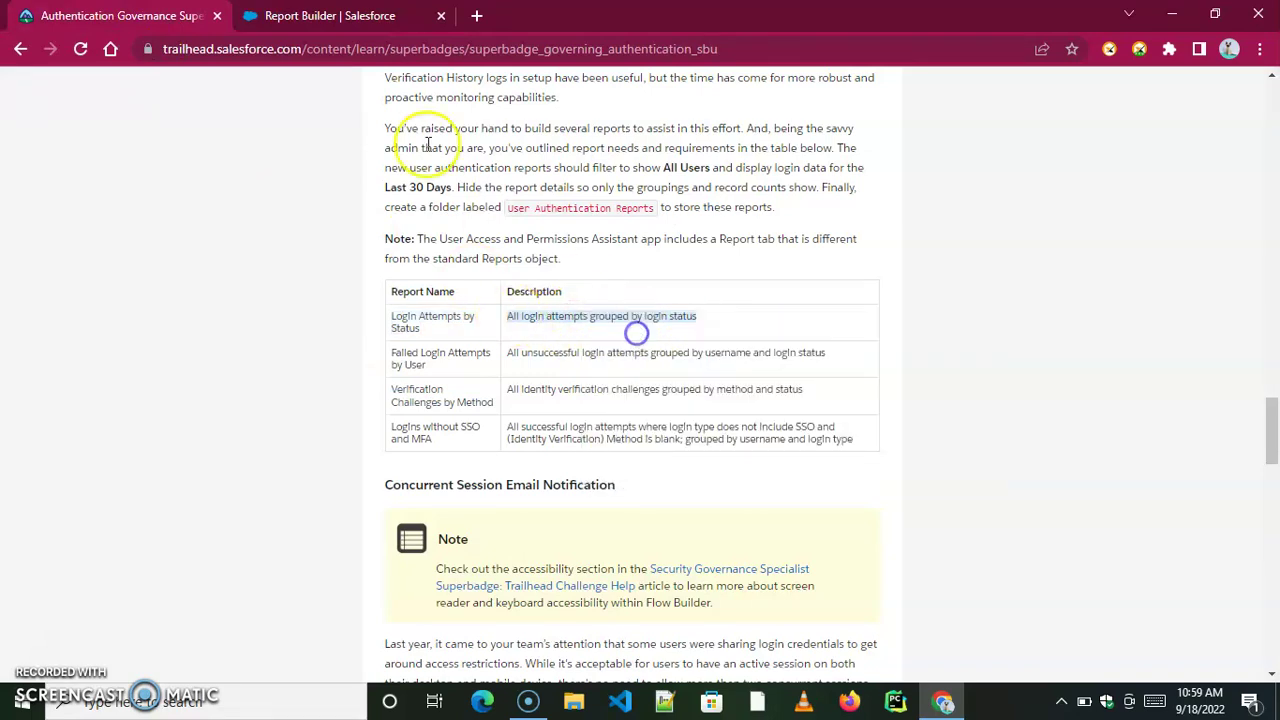
click(340, 14)
right_click(267, 429)
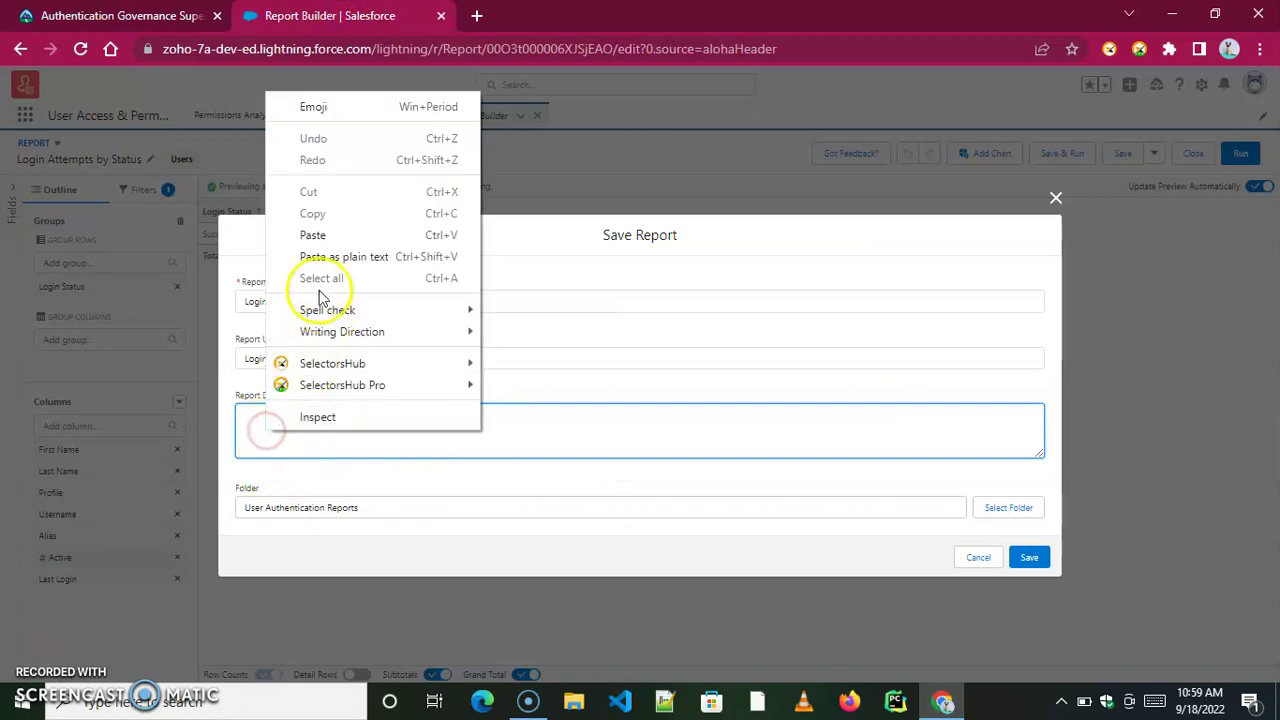
click(313, 235)
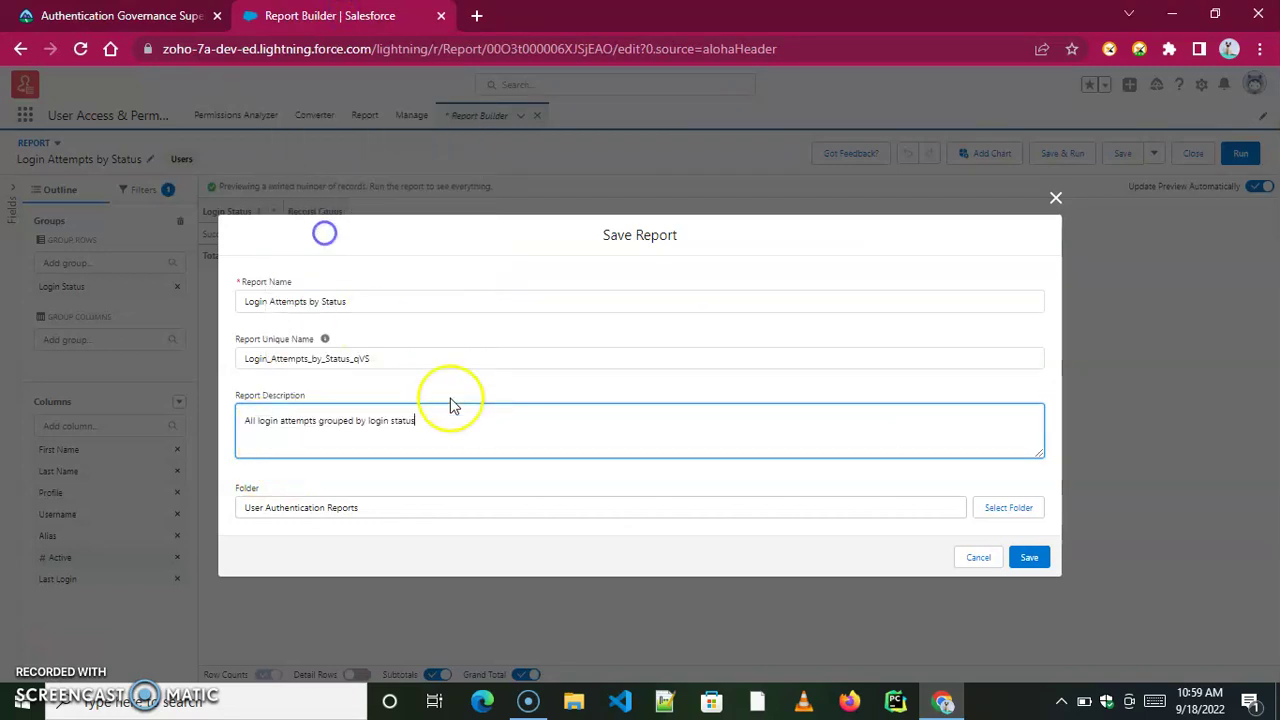
Save the report's properties, save and run the report, and return to the reports list
click(1037, 565)
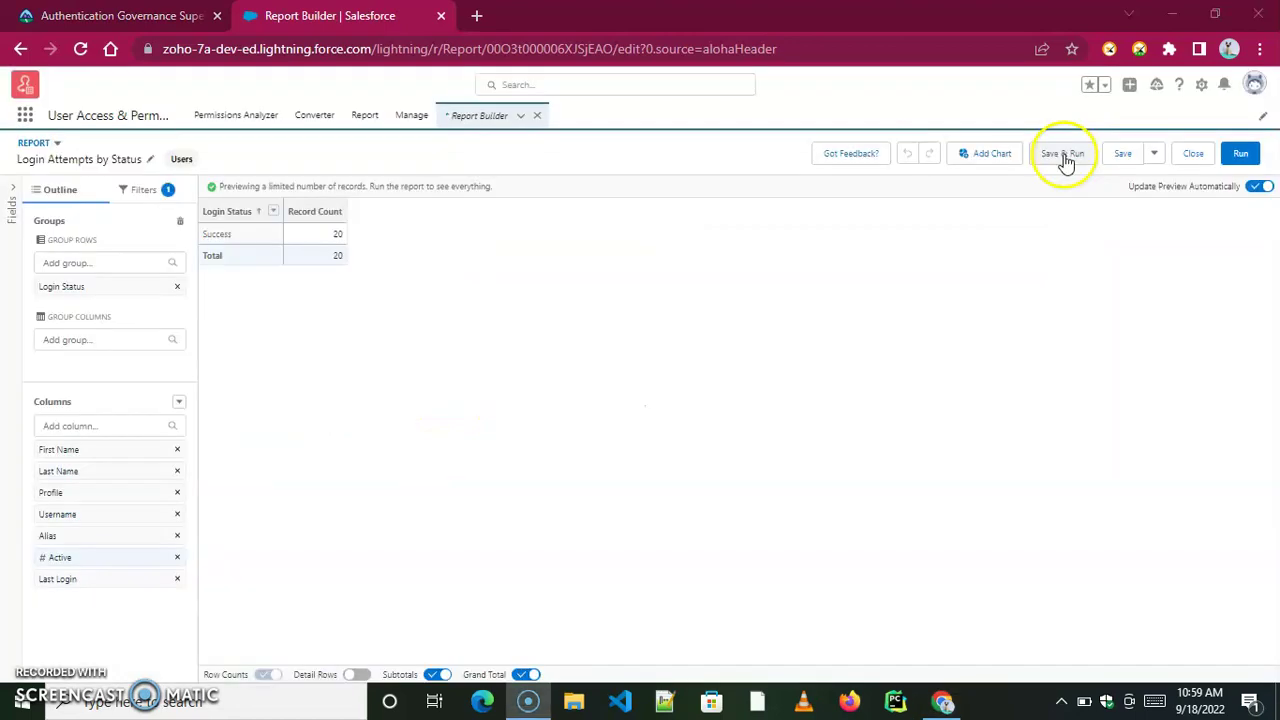
click(1064, 155)
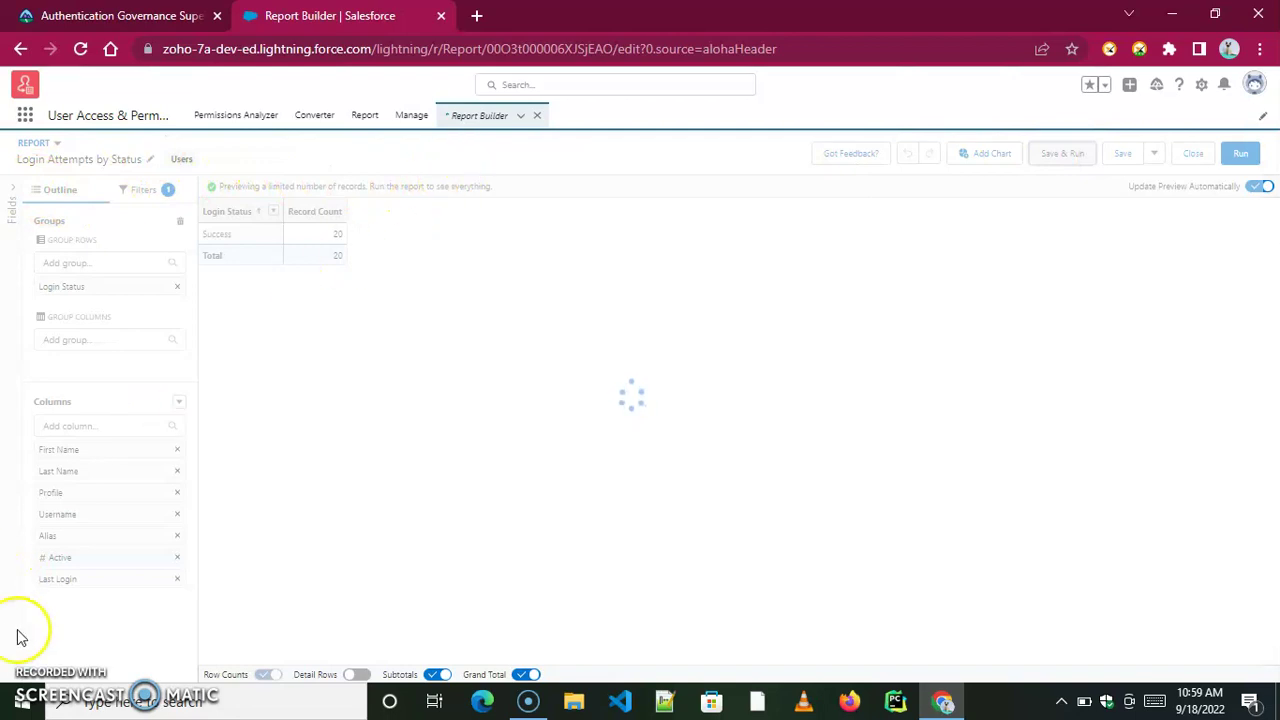
click(478, 114)
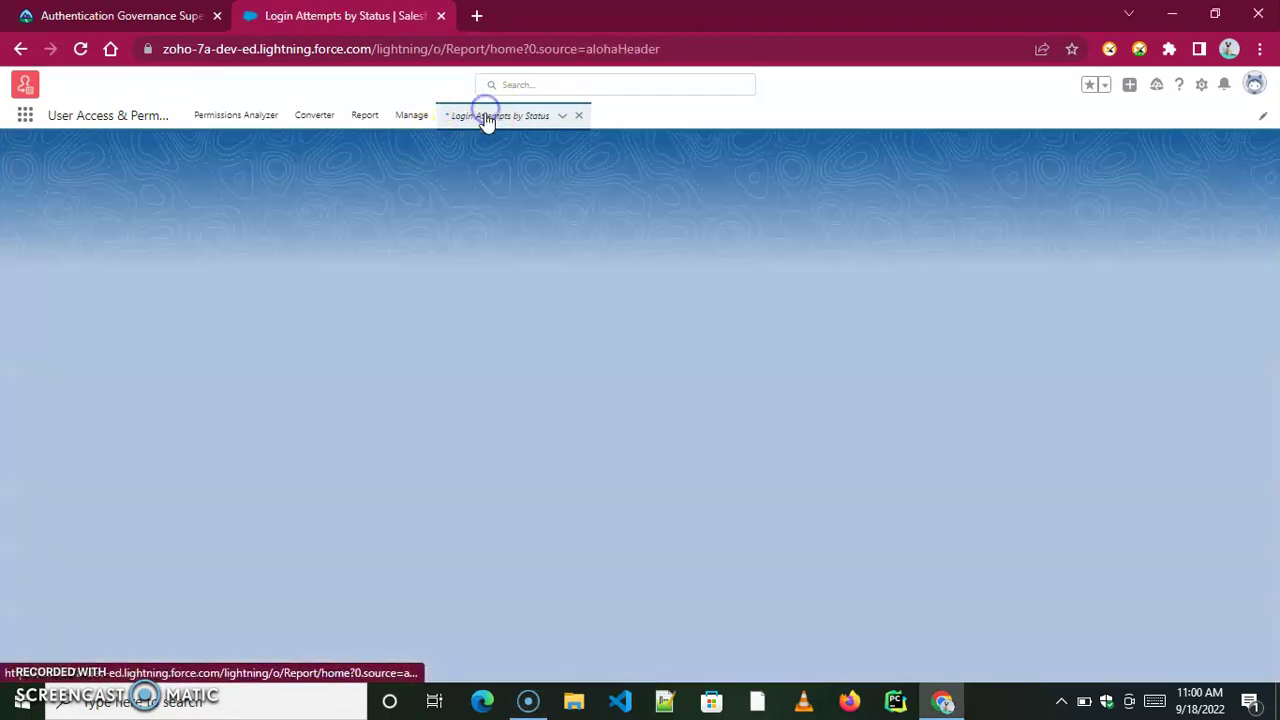
Copy the report name "Failed Login Attempts by User" from the Trailhead requirements table and return to the Salesforce reports list
click(190, 12)
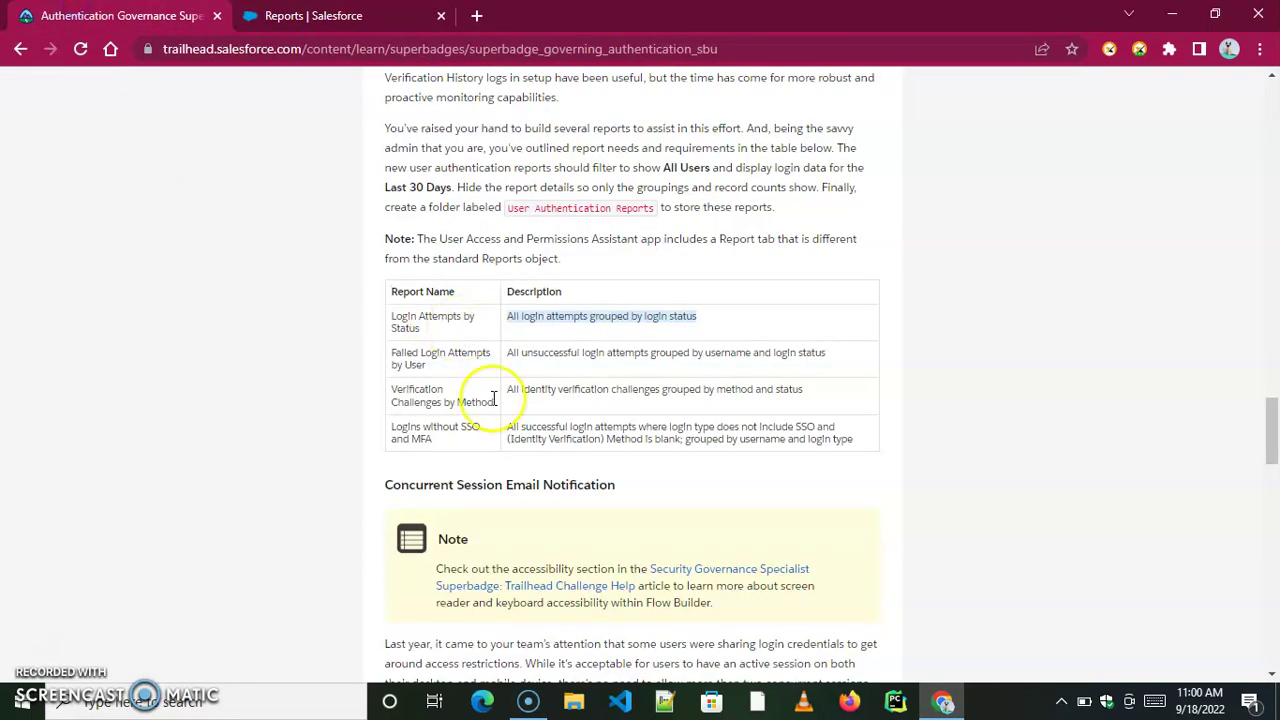
click(433, 367)
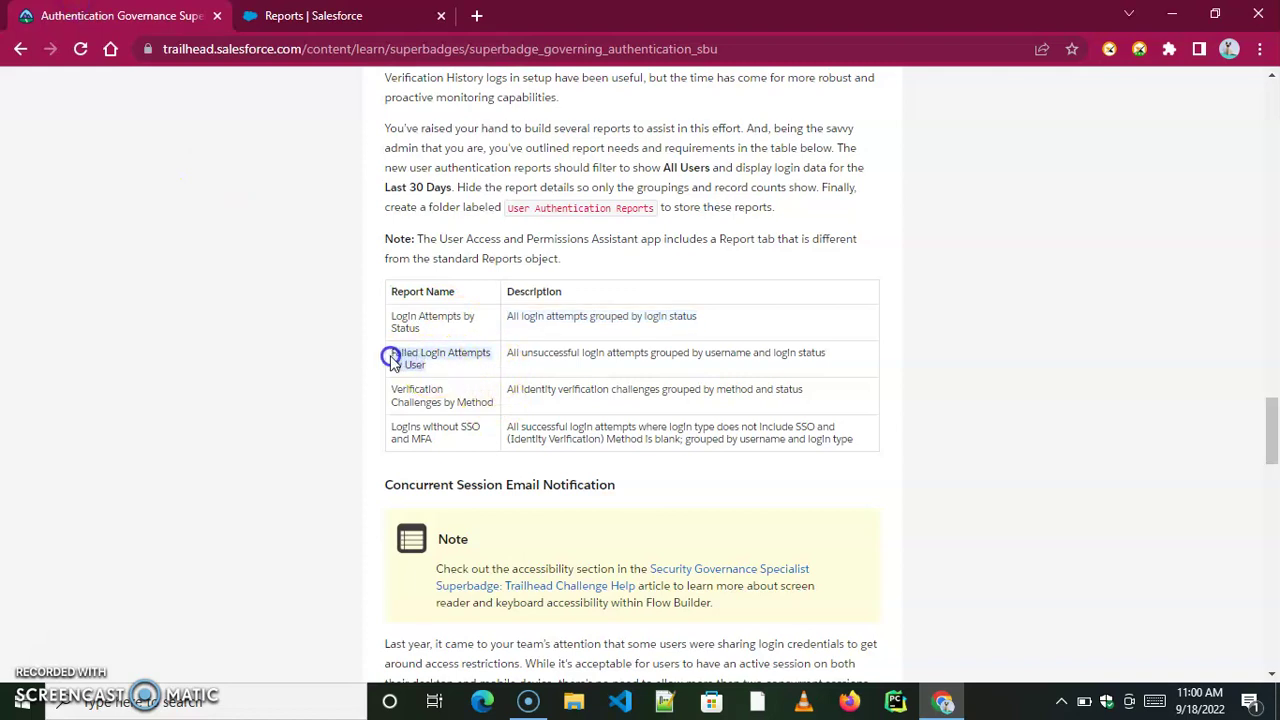
right_click(410, 356)
click(430, 362)
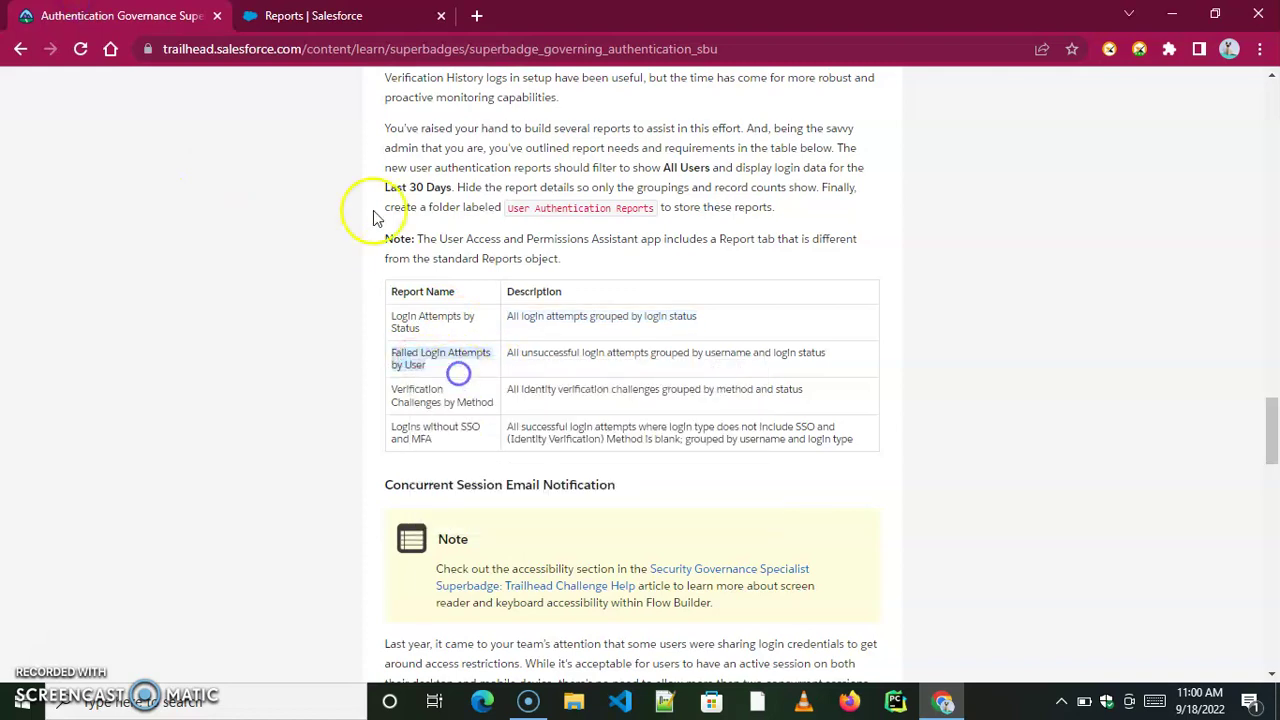
click(340, 12)
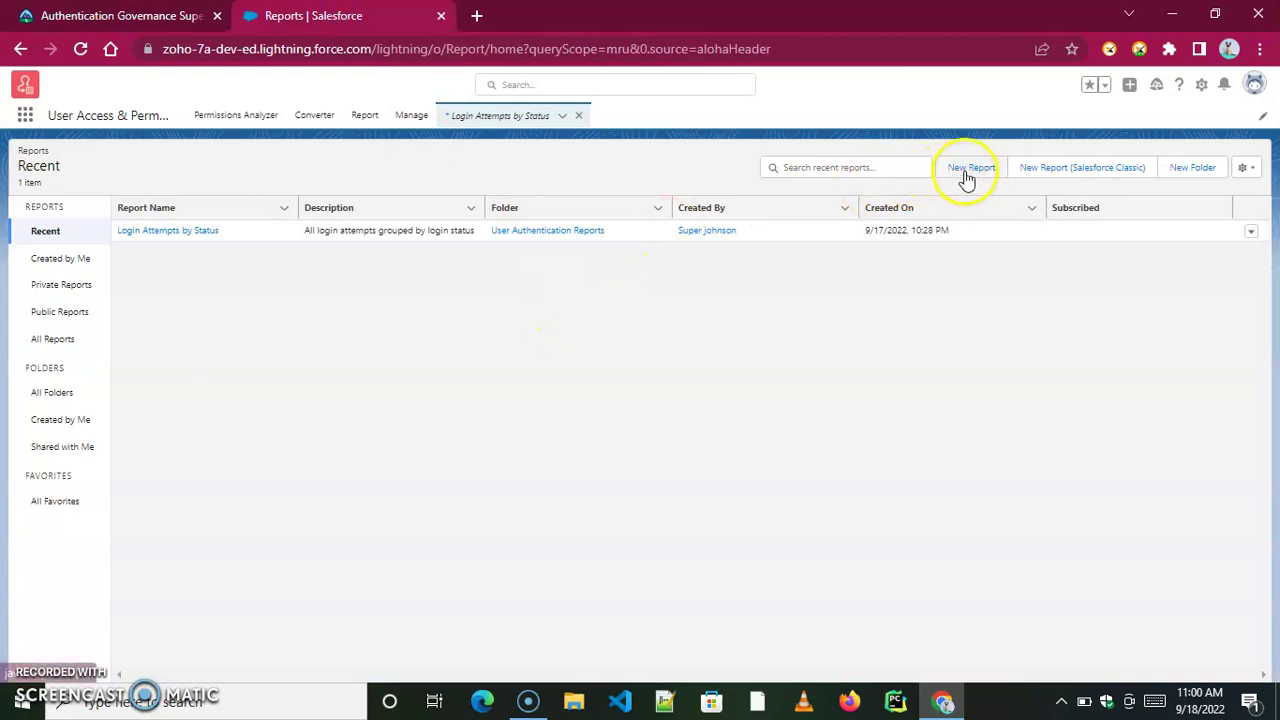
Start a new report based on the Users report type
click(966, 170)
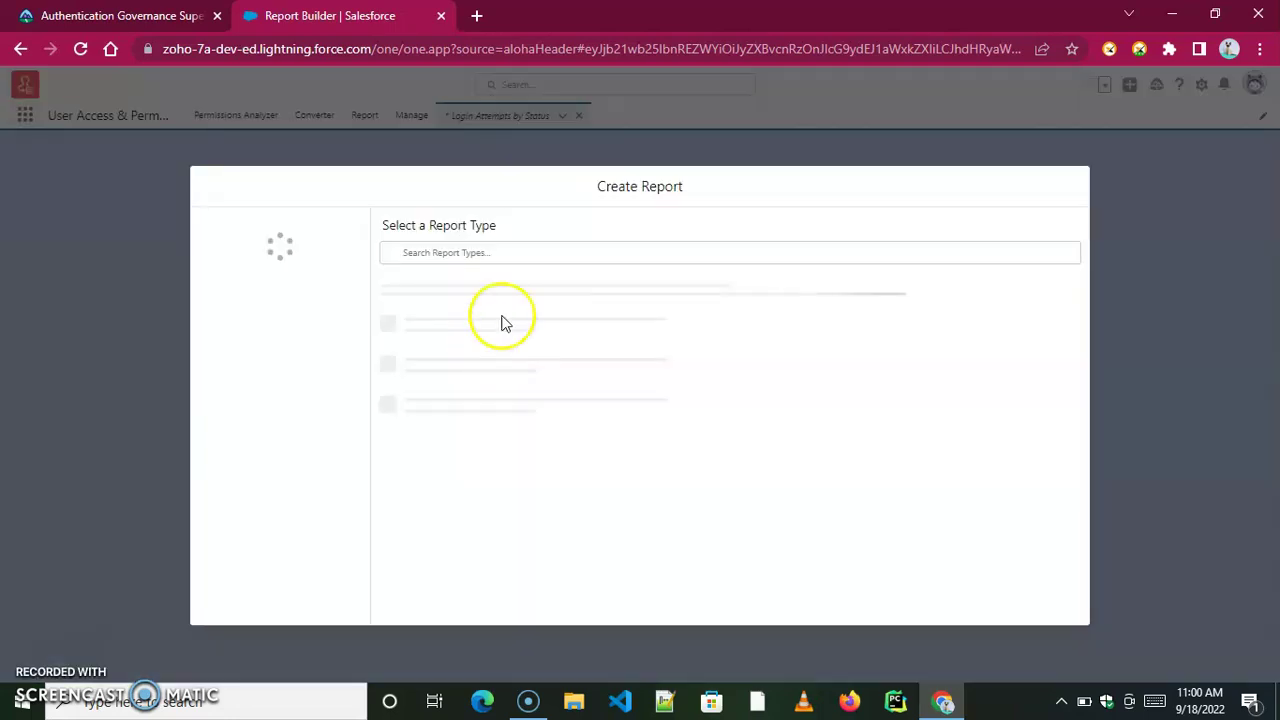
click(399, 329)
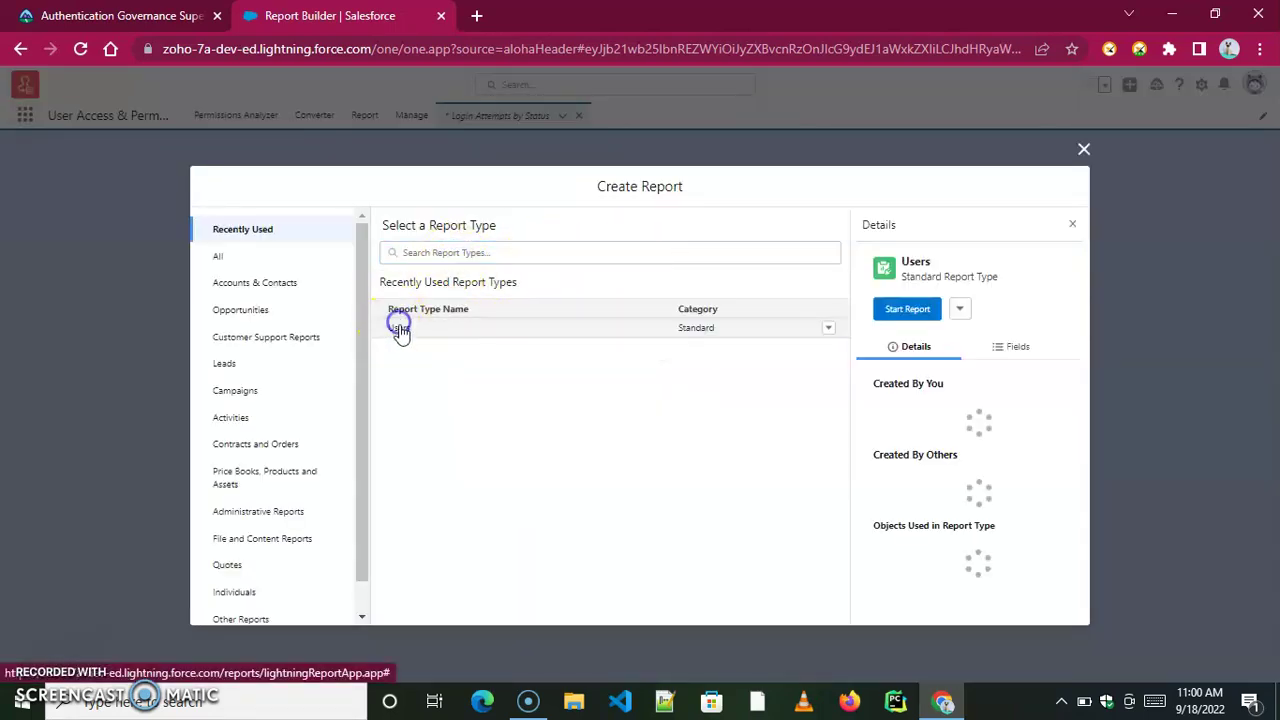
click(907, 309)
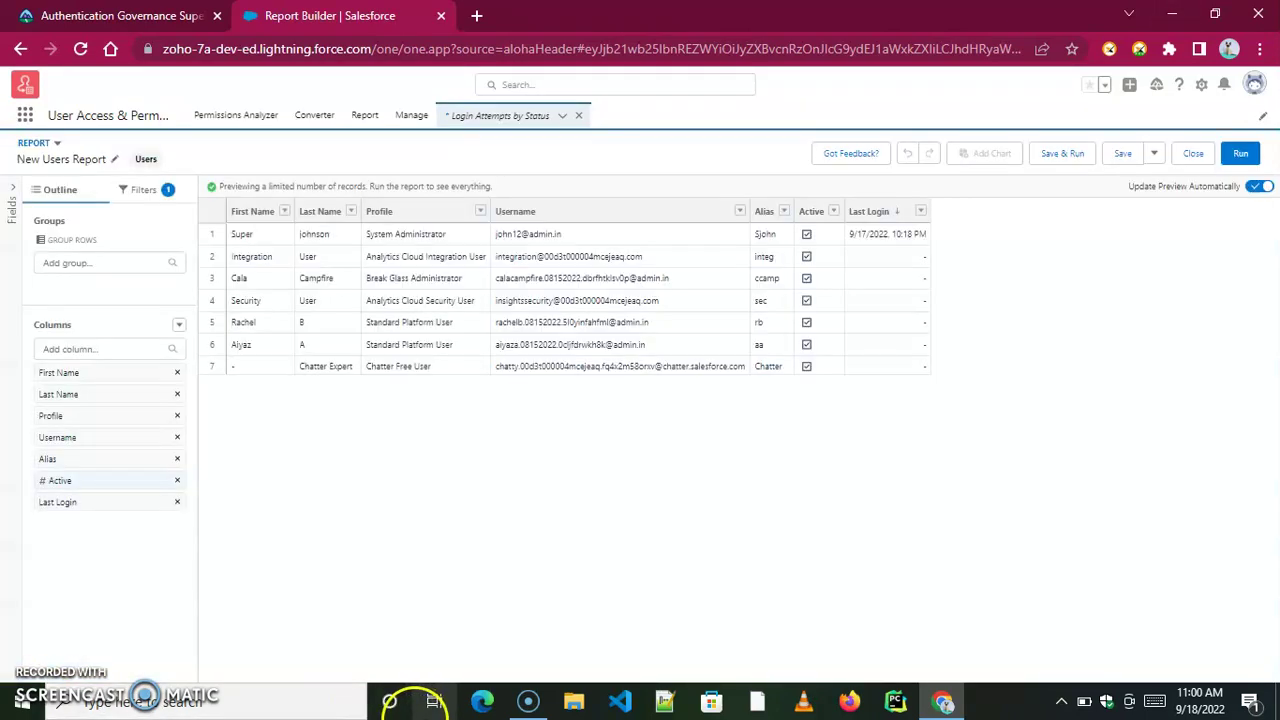
Group the new report's rows by Username and, within it, by Login Status
click(58, 262)
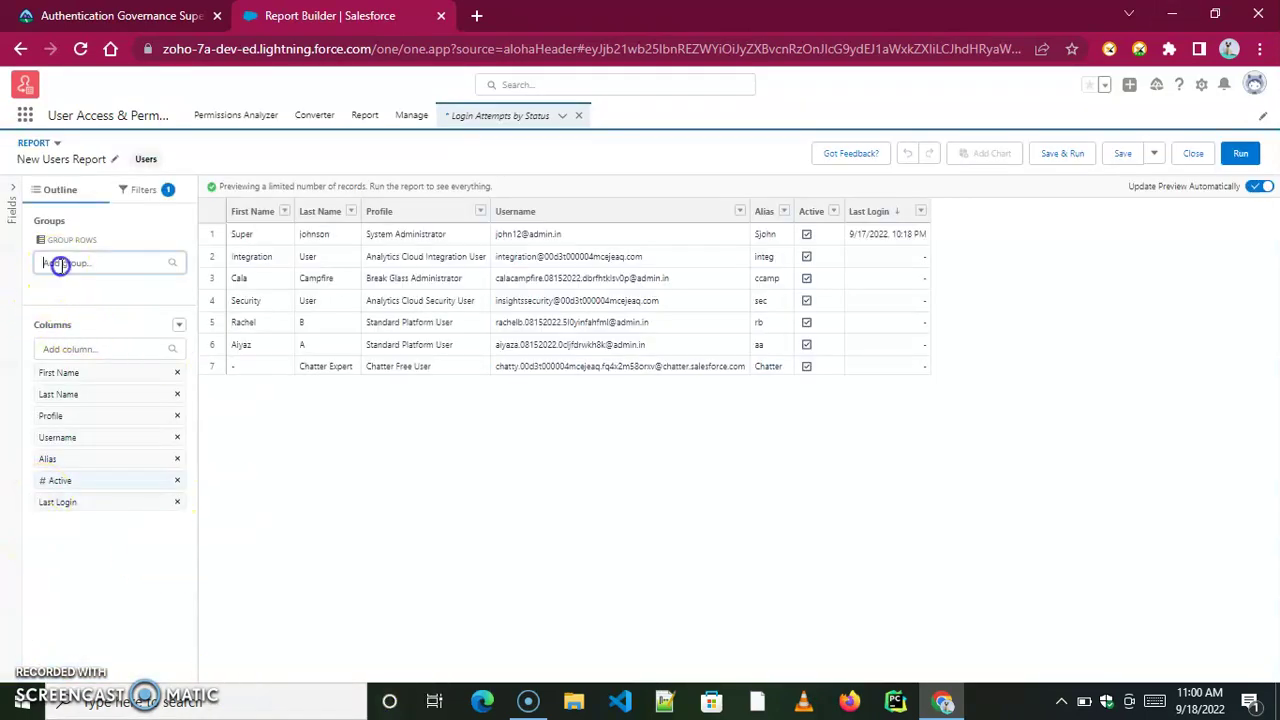
text(user)
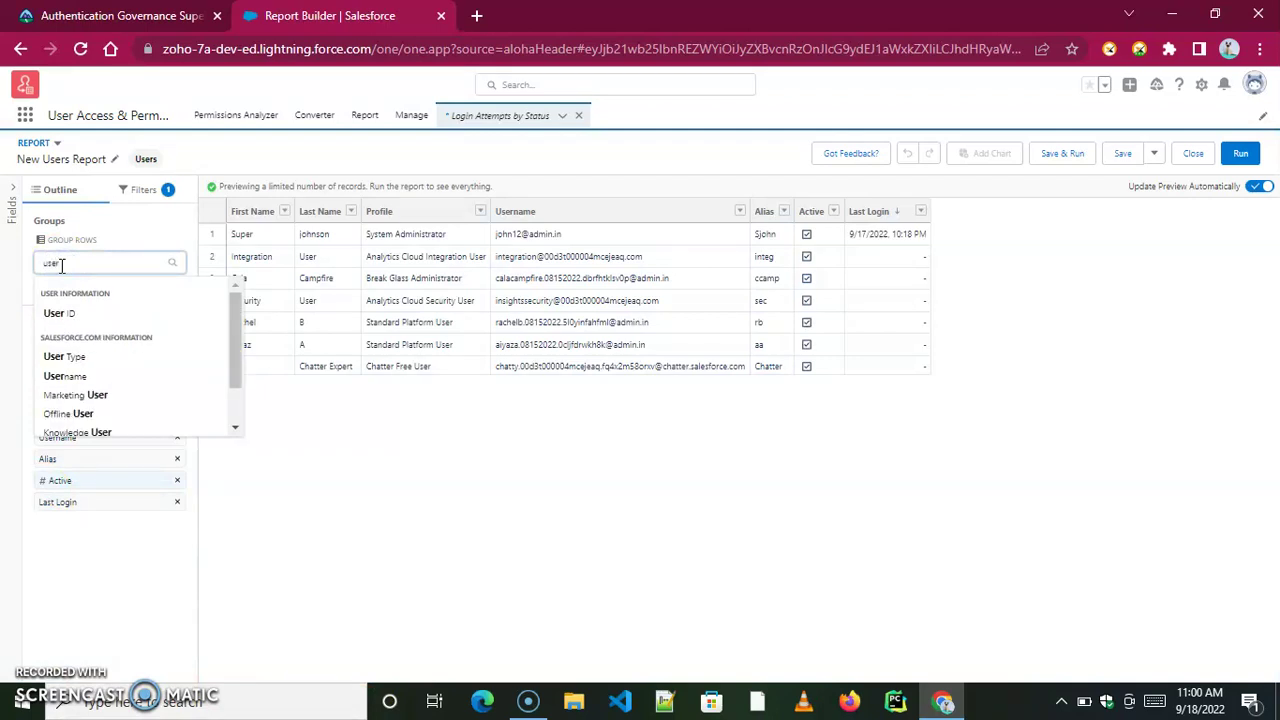
click(70, 377)
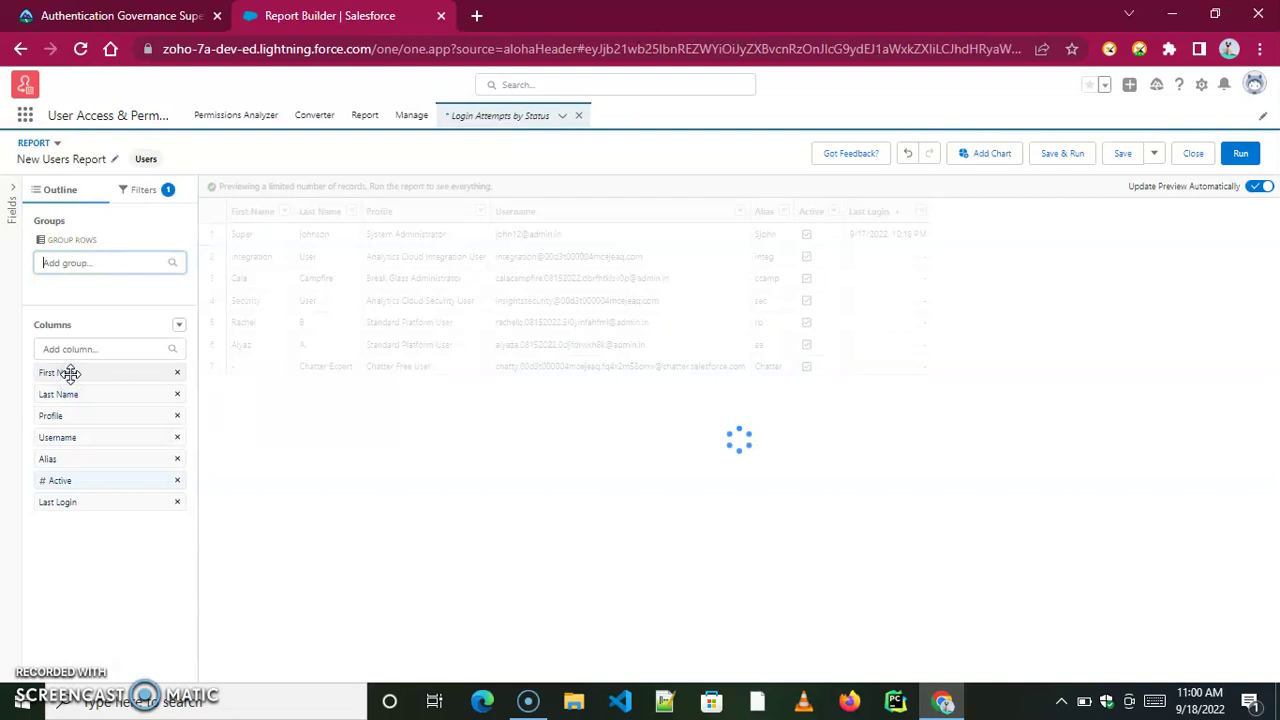
drag(72, 380, 121, 477)
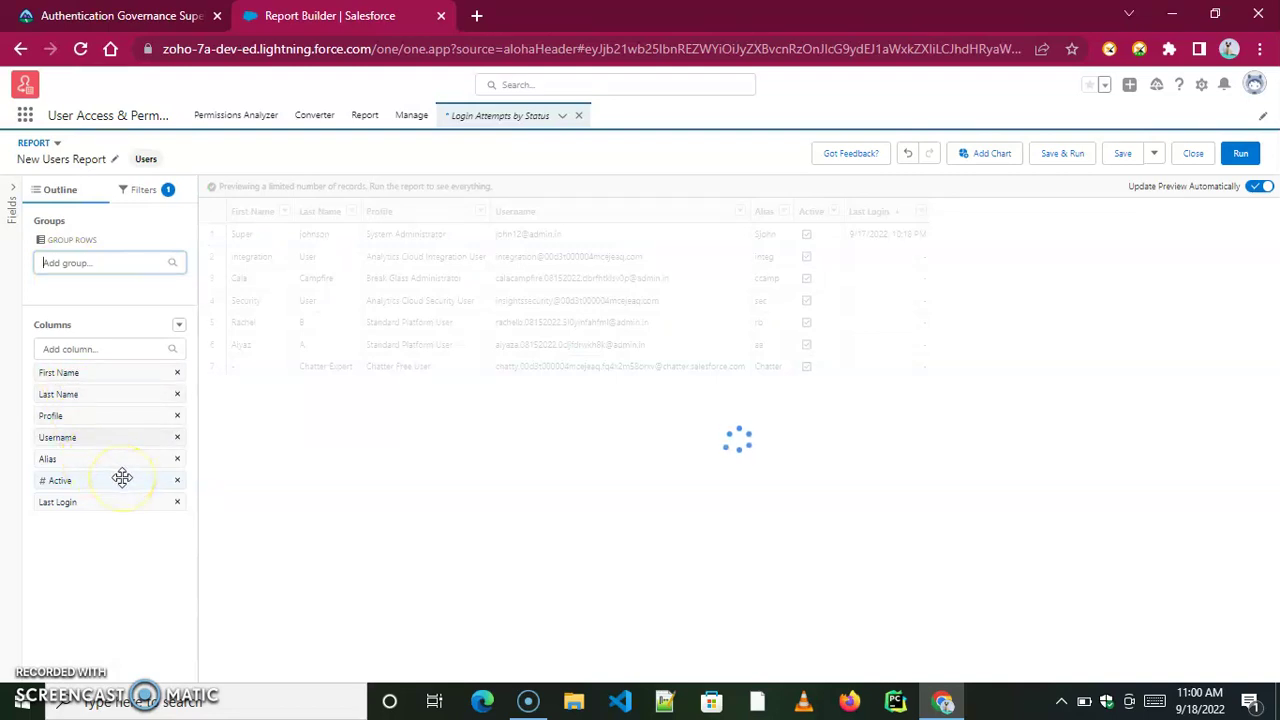
click(163, 548)
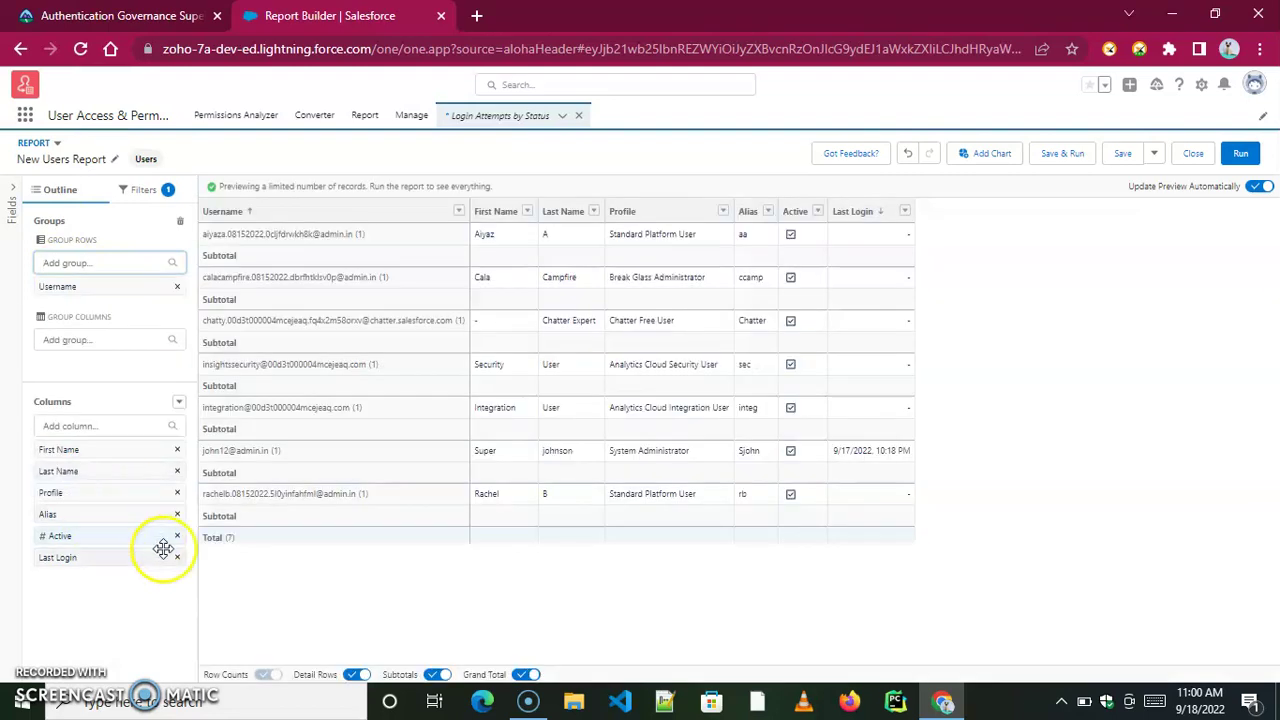
drag(60, 535, 71, 270)
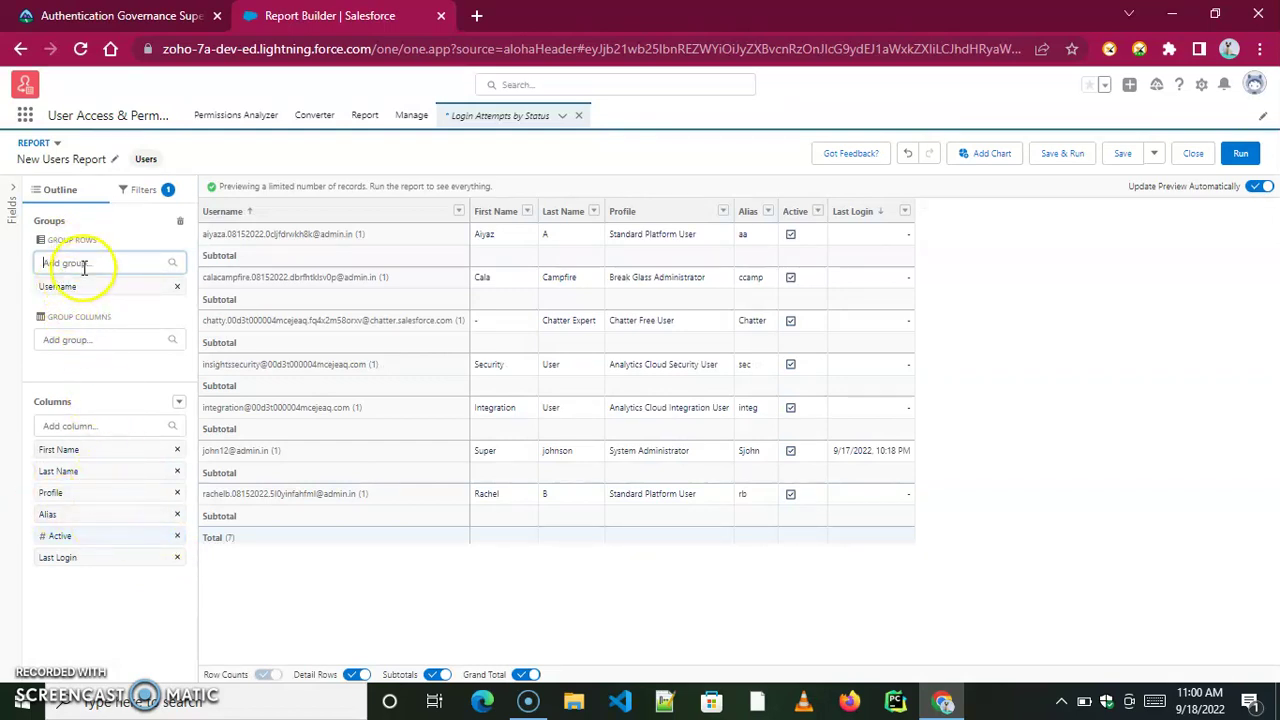
text(login stat)
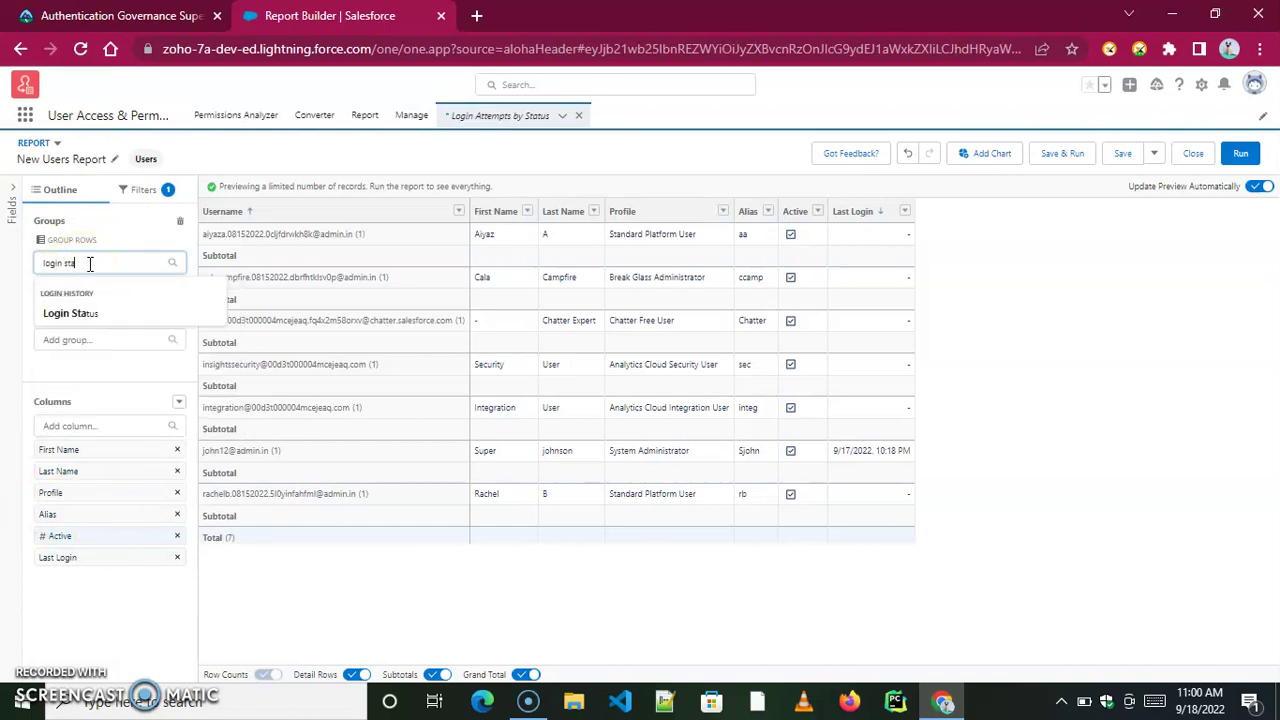
click(53, 316)
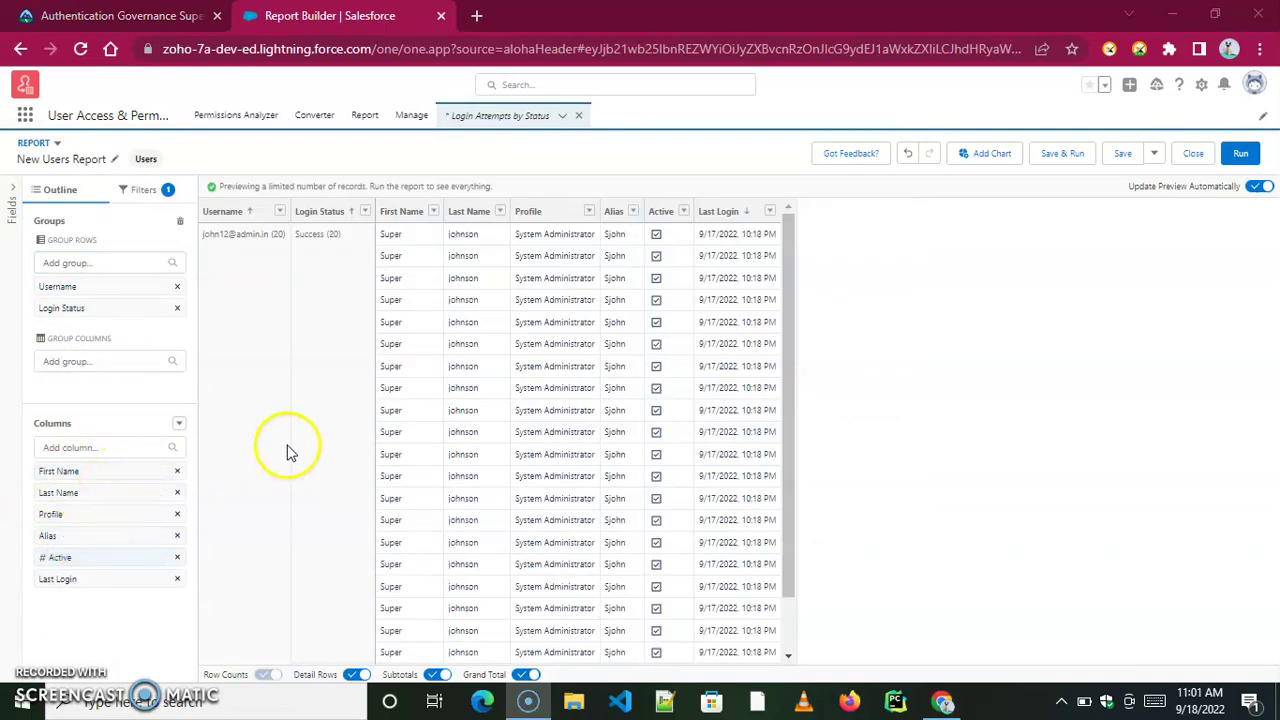
Set the report's Last Login filter range to Last 30 Days and apply it
click(135, 190)
click(86, 280)
click(258, 302)
drag(407, 345, 408, 420)
click(298, 424)
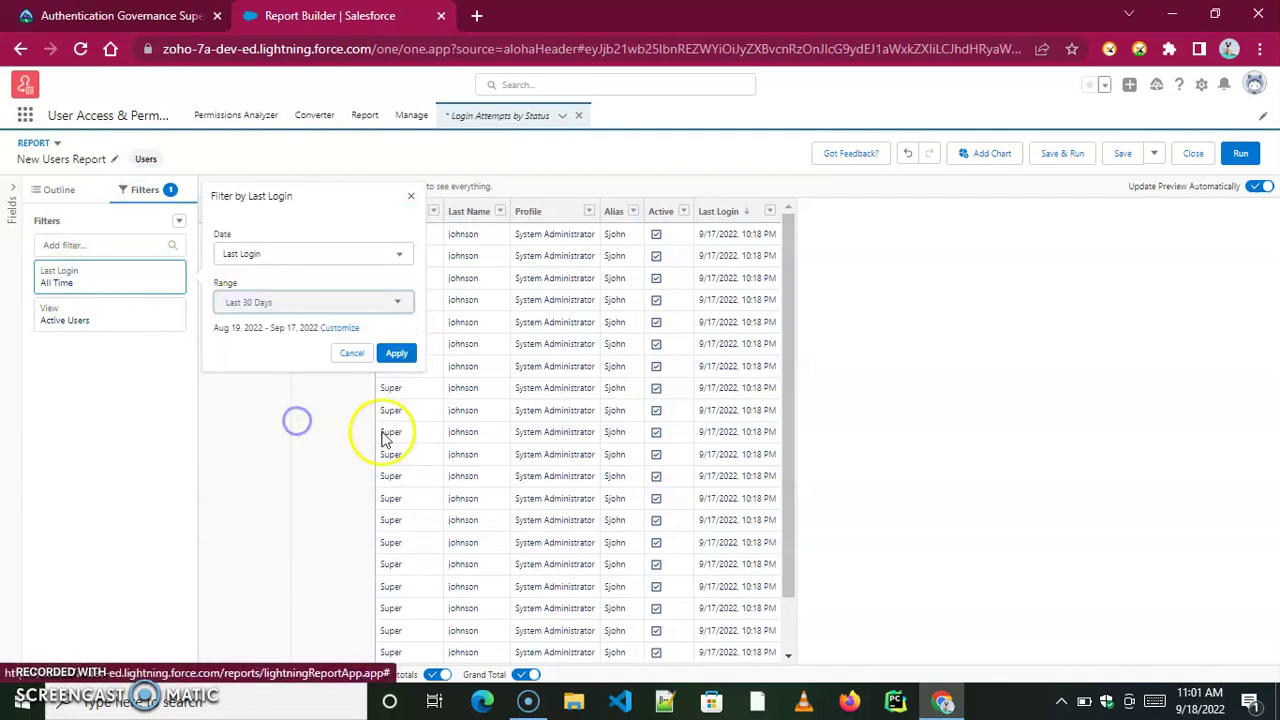
click(396, 353)
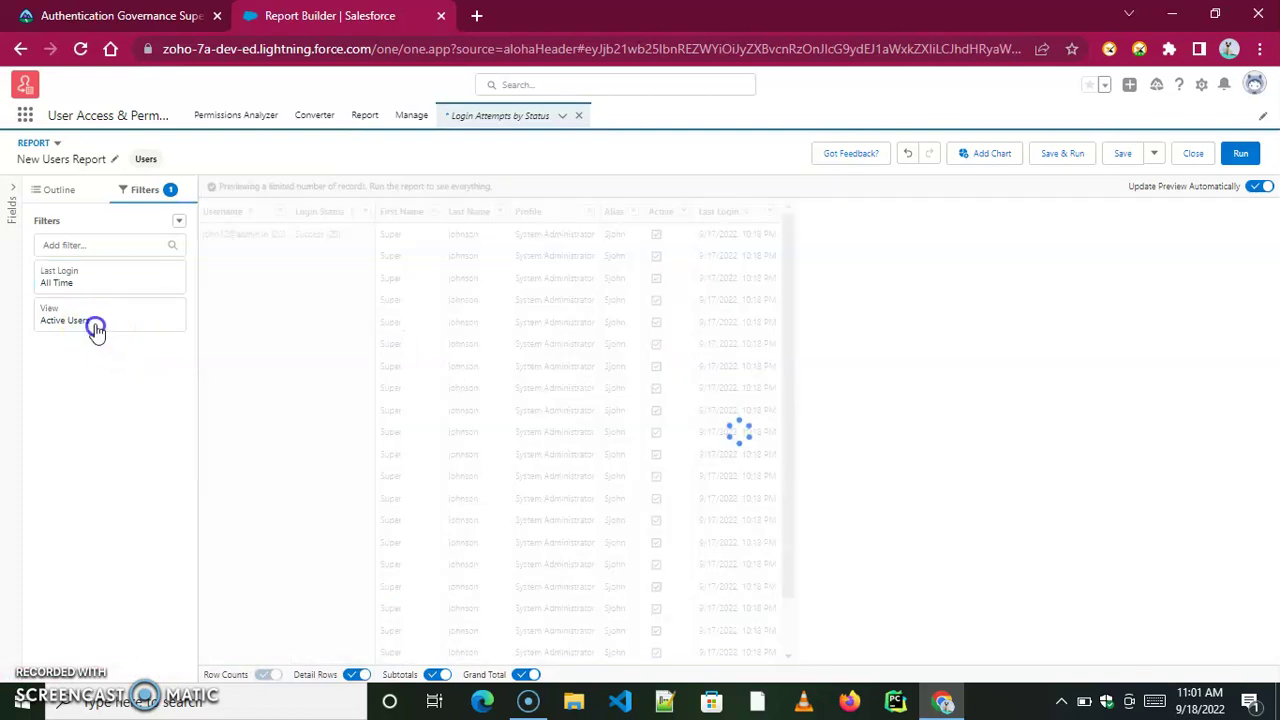
Switch the new report's View filter to All Users and apply it
click(96, 330)
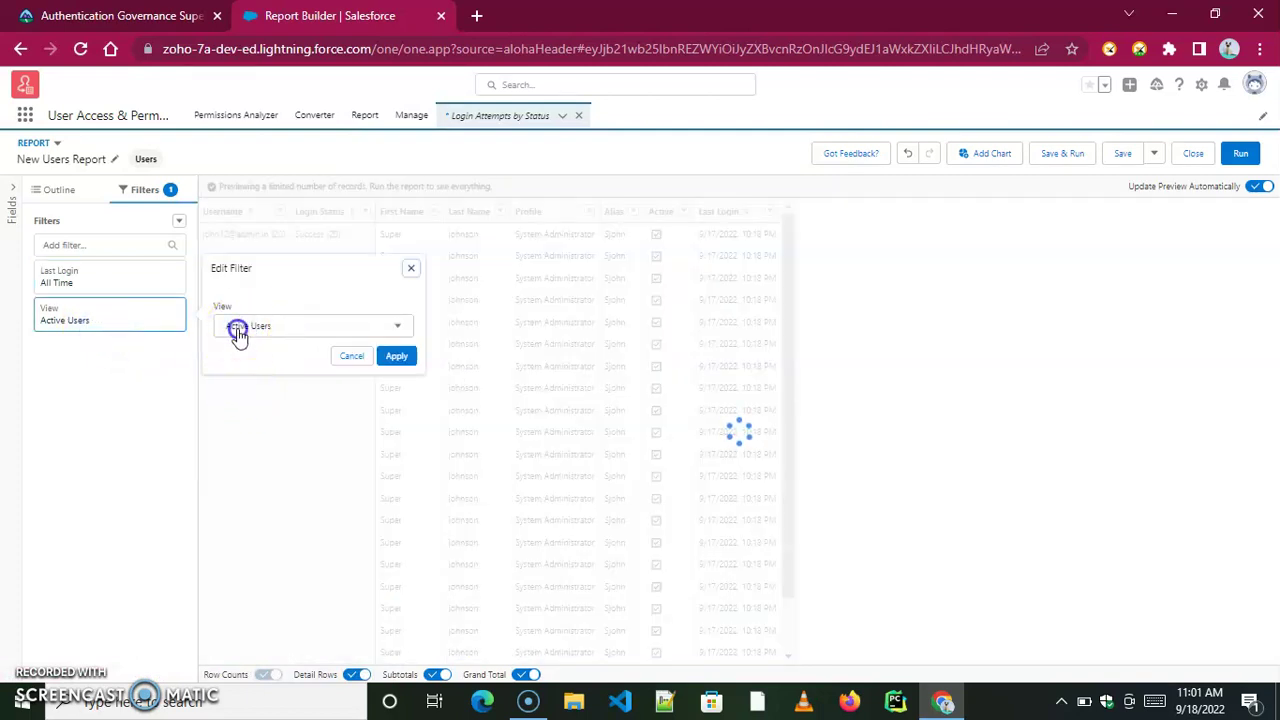
click(355, 328)
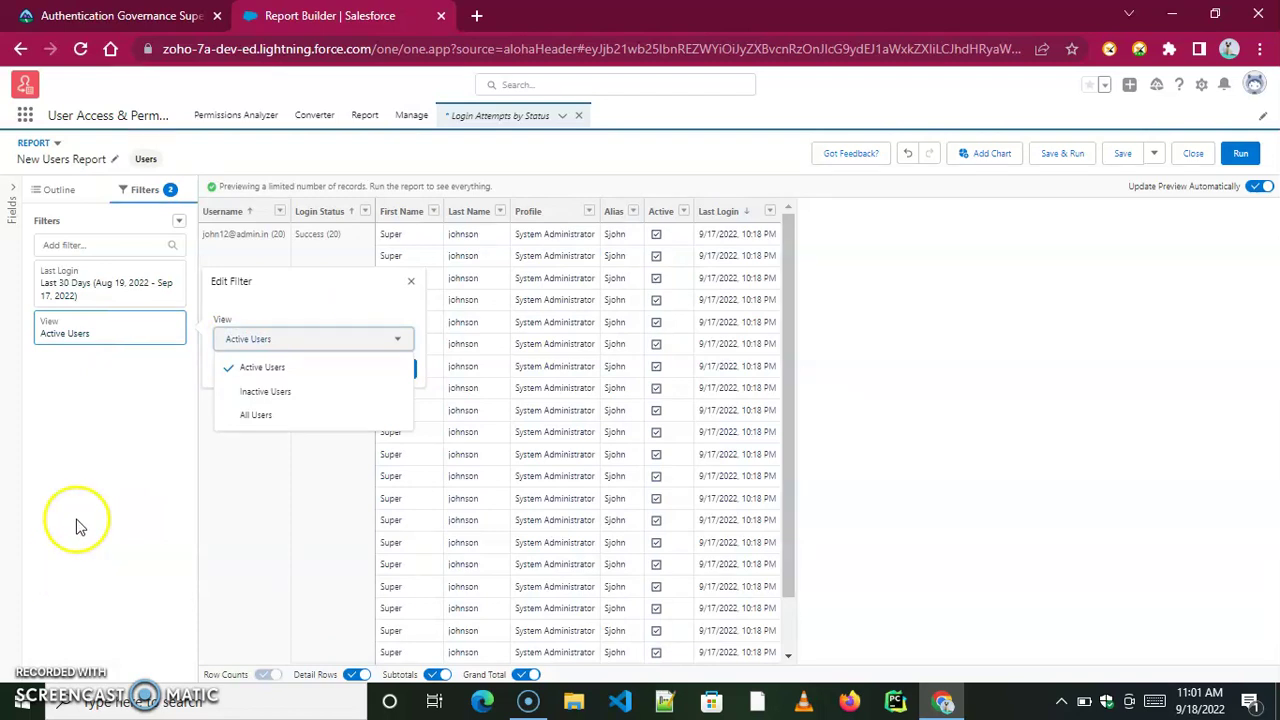
click(248, 414)
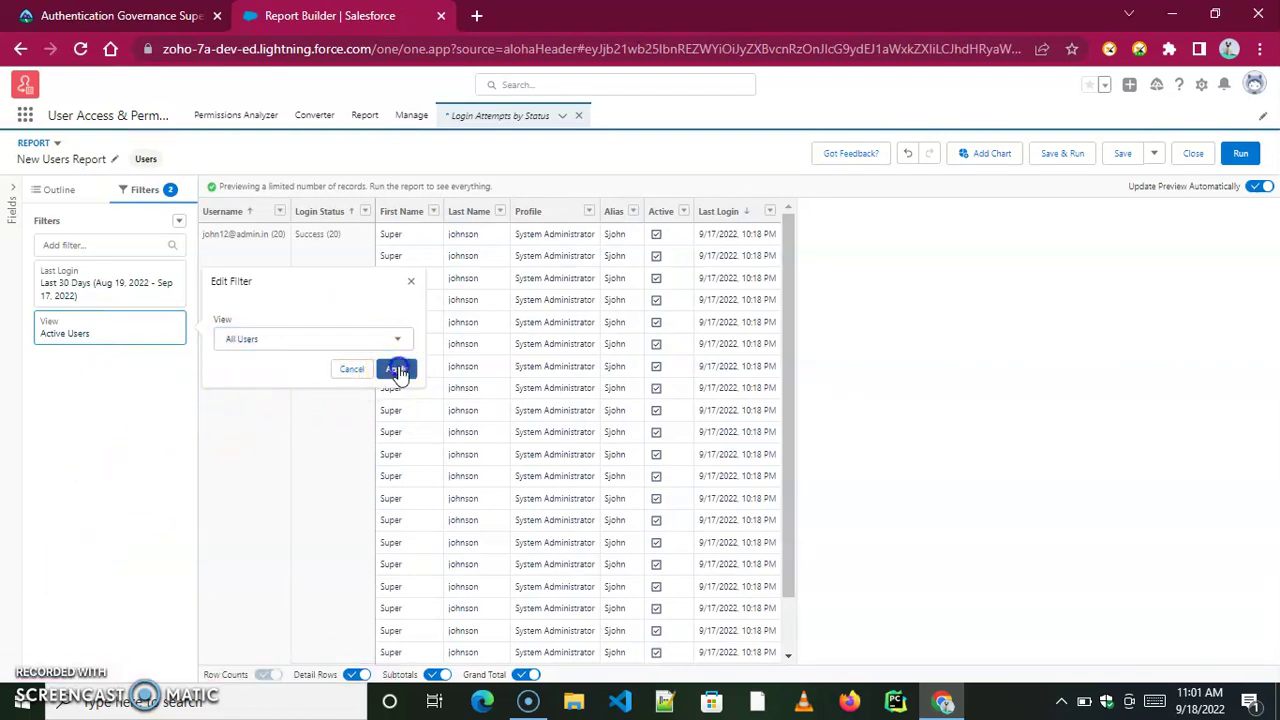
click(397, 371)
Add a Login Status filter set to not equal to Success, apply it, and hide the report's detail rows
click(82, 240)
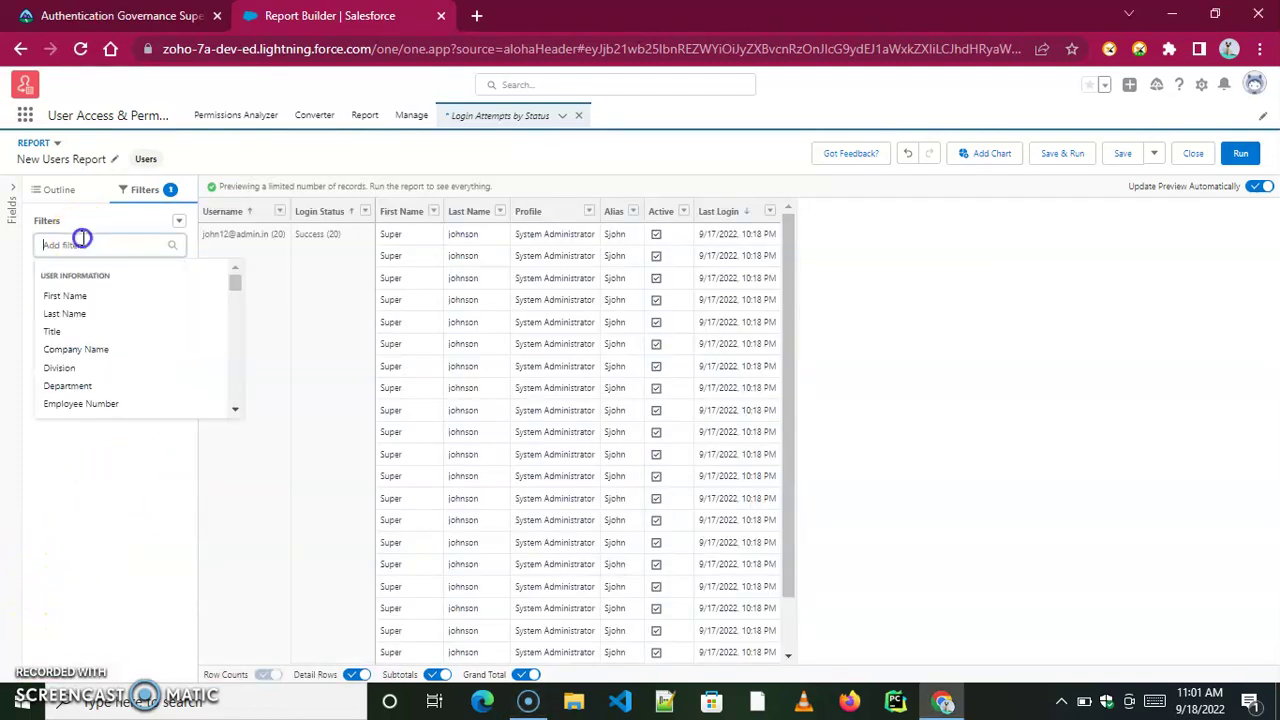
text(log)
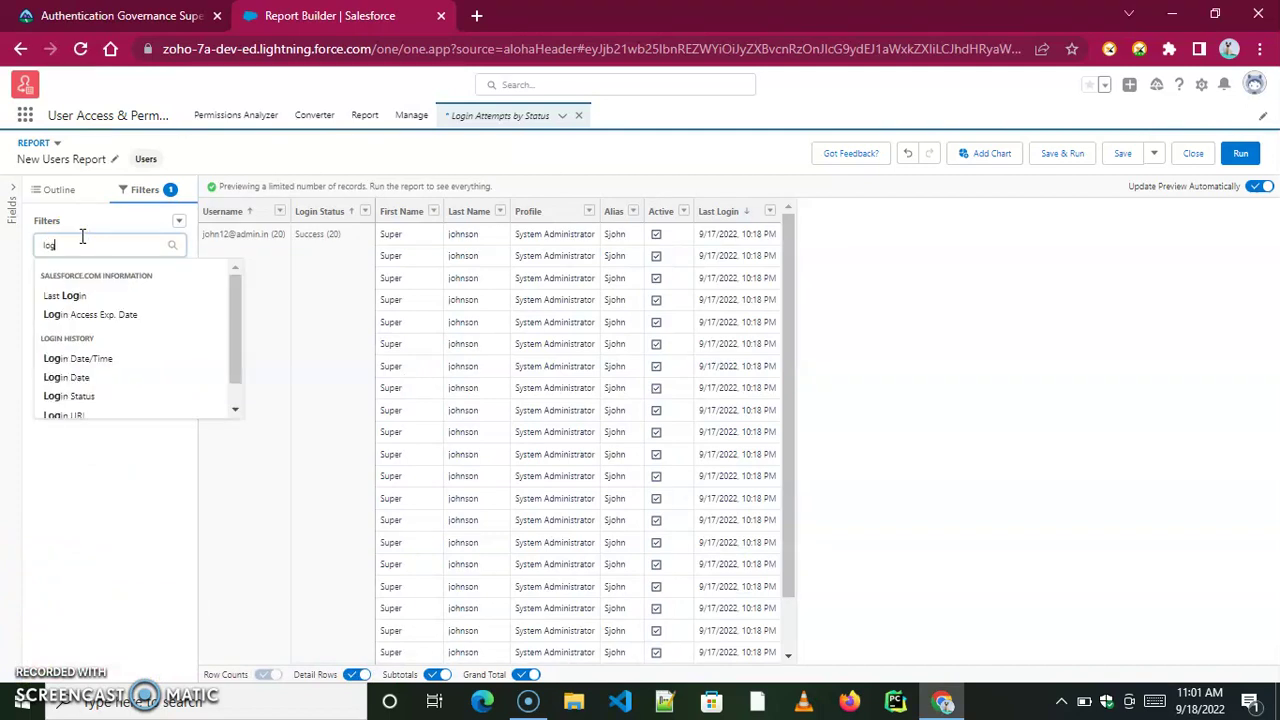
text(in)
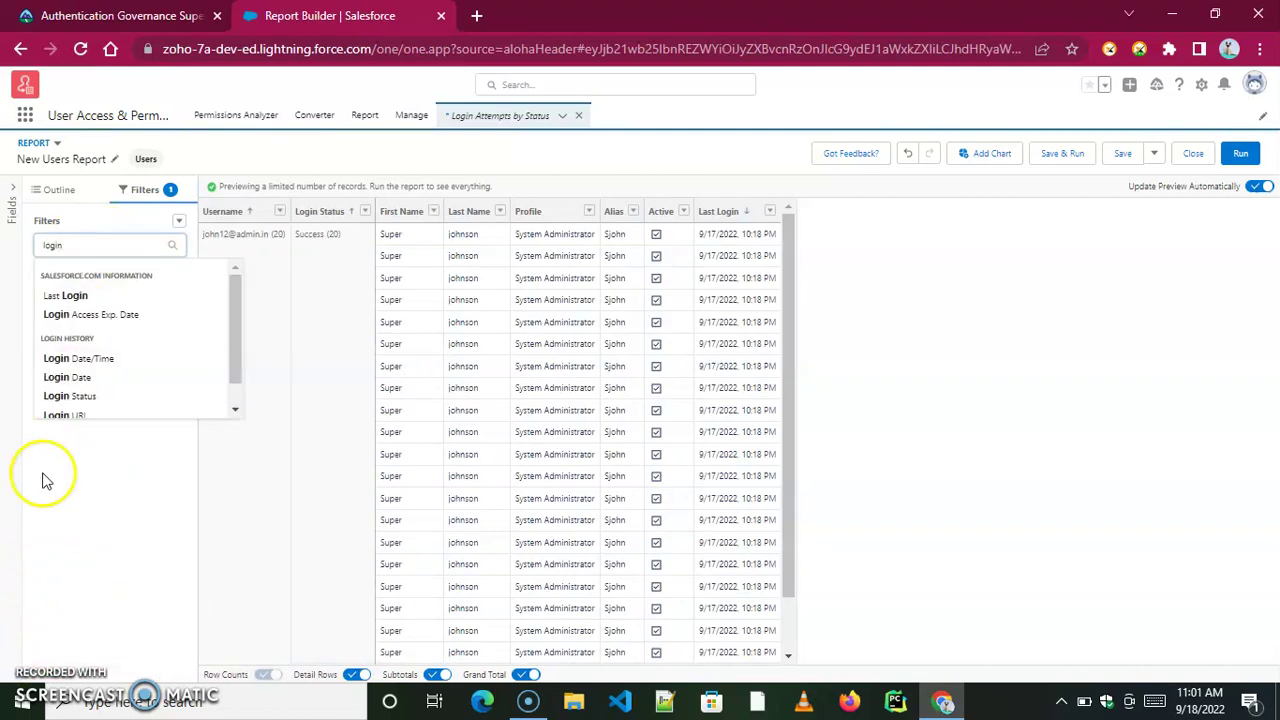
click(70, 396)
click(274, 354)
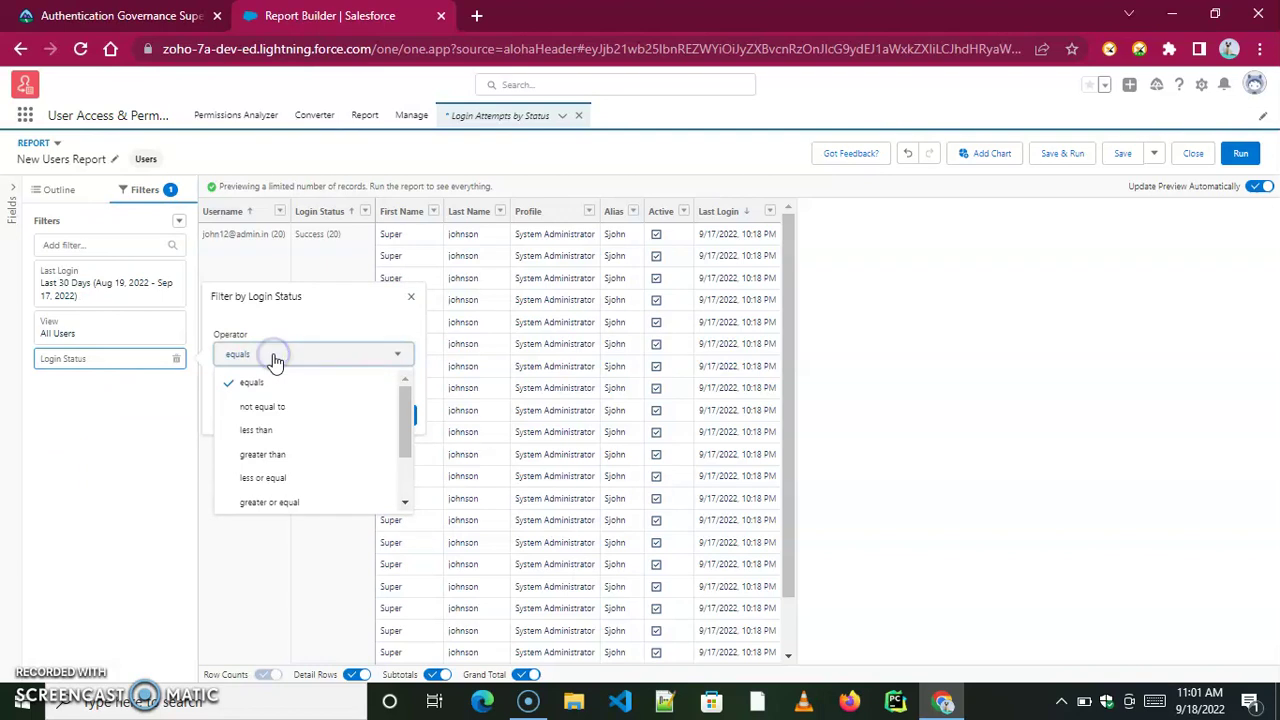
click(262, 407)
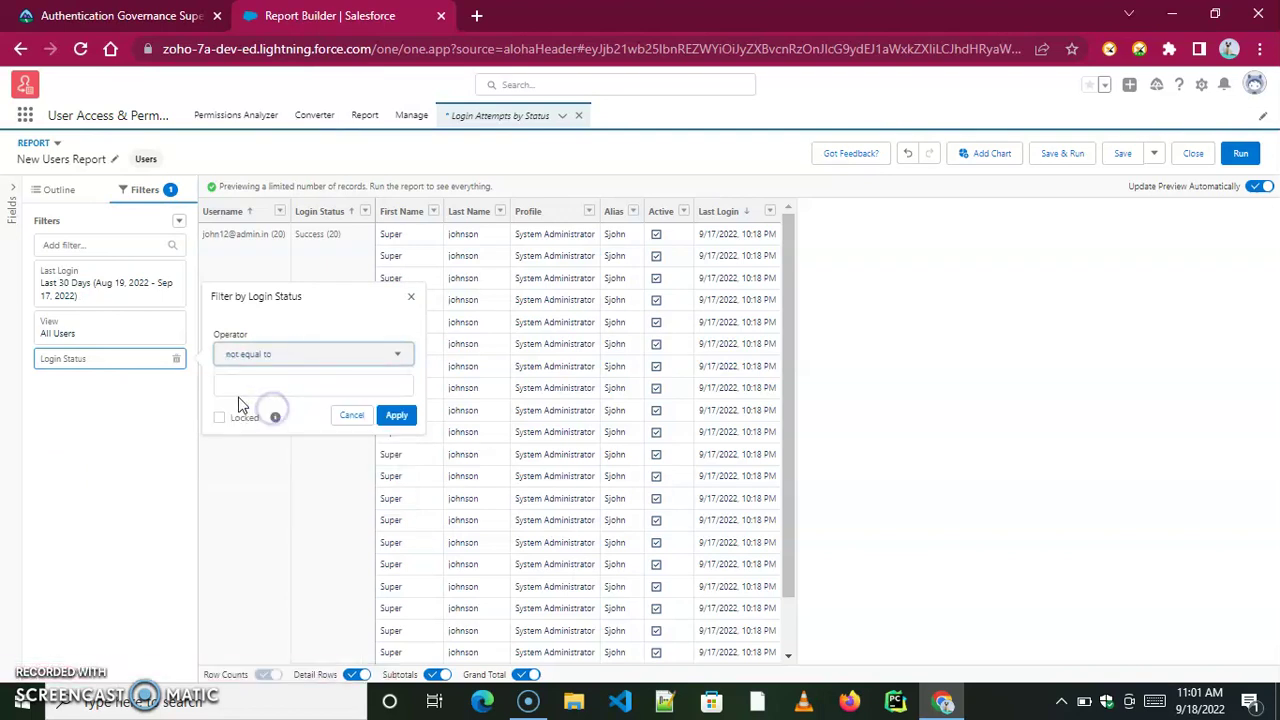
click(250, 384)
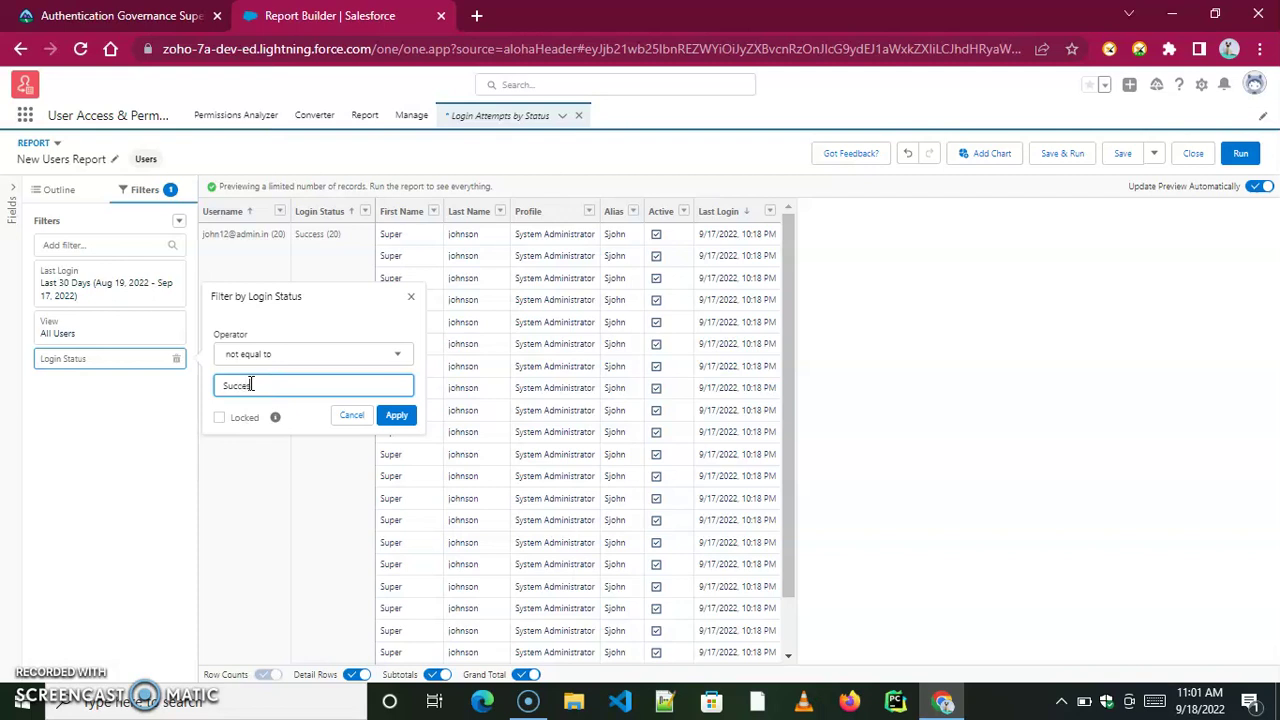
text(Success)
click(397, 415)
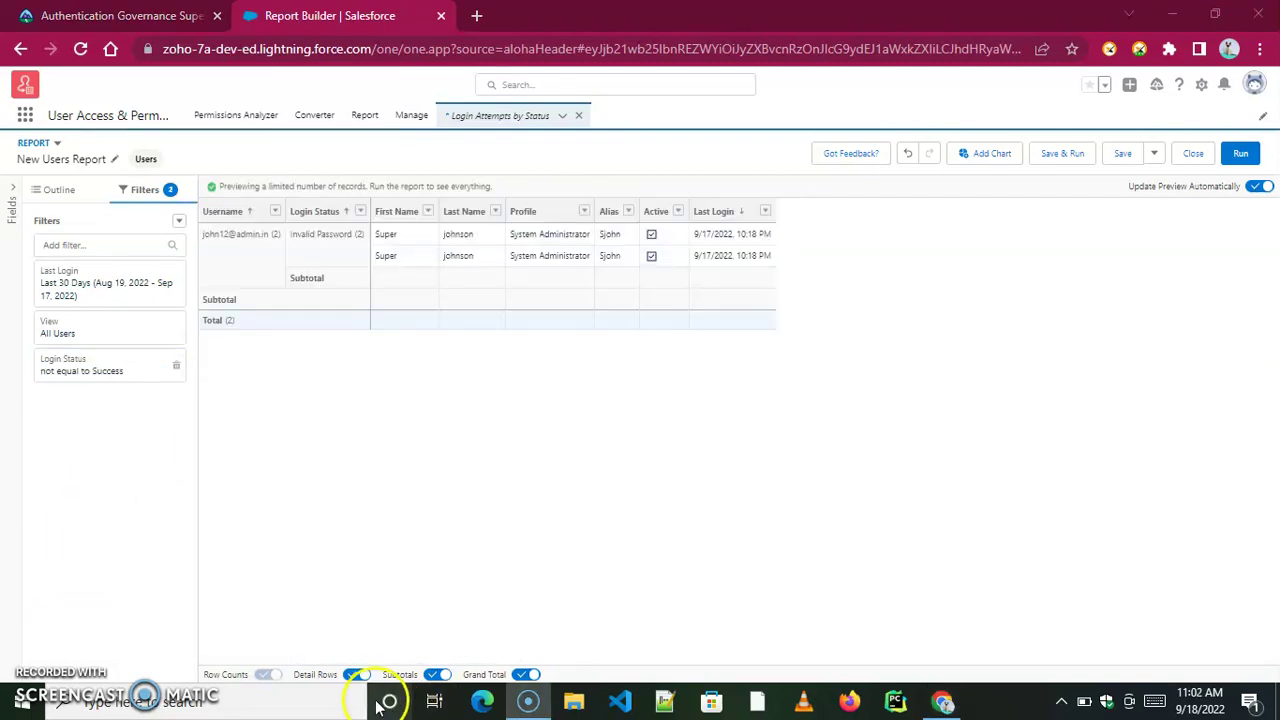
click(356, 675)
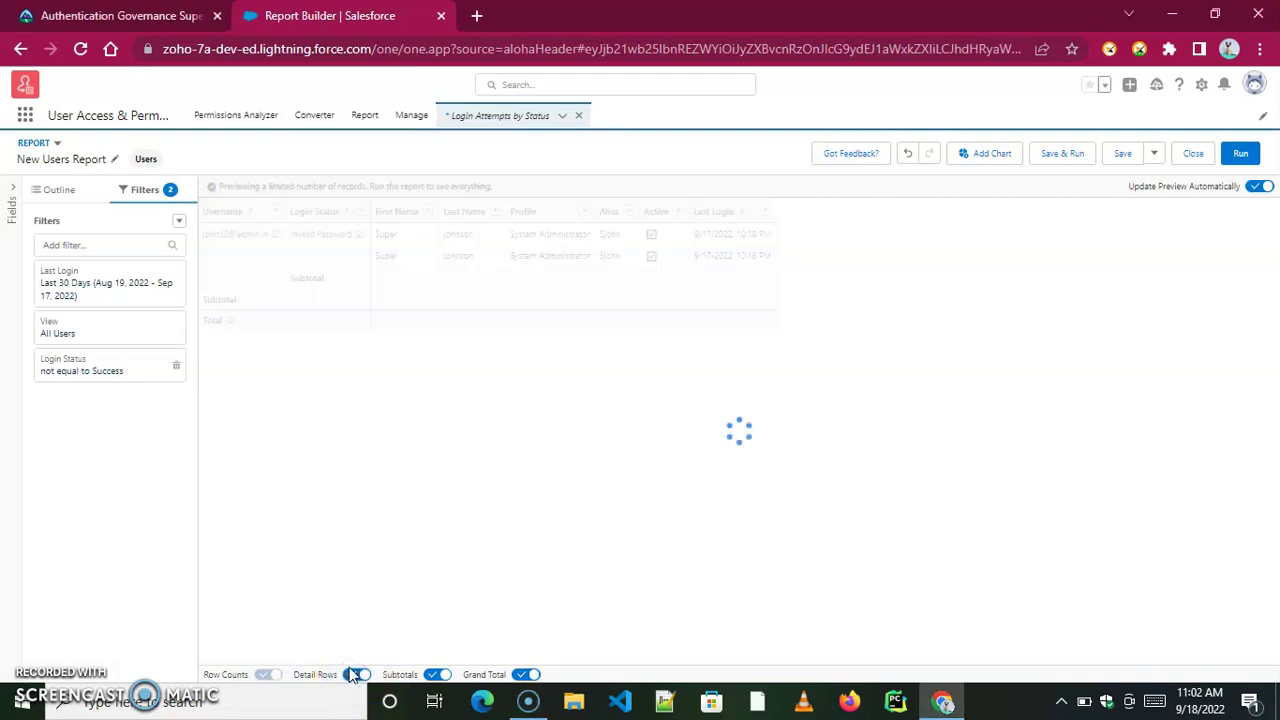
Start saving the report under the name Failed Login Attempts by User, copied from the superbadge requirements, and regenerate its unique name
click(1050, 153)
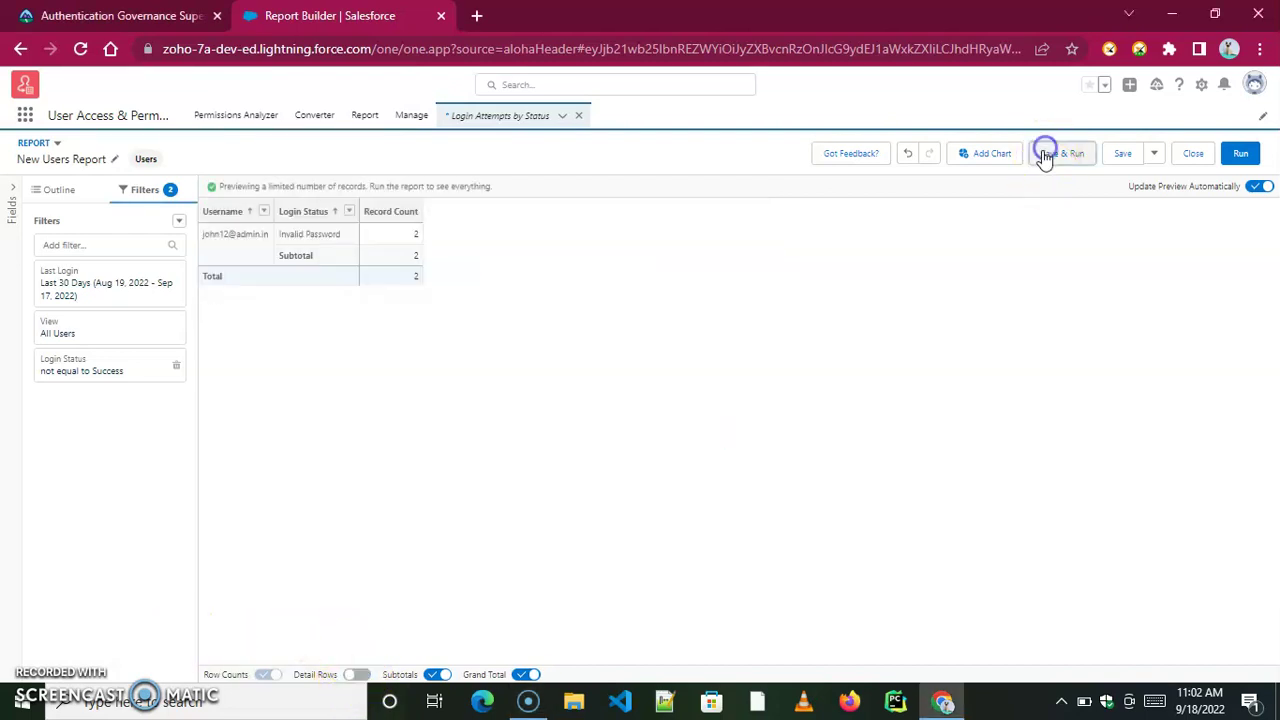
click(120, 15)
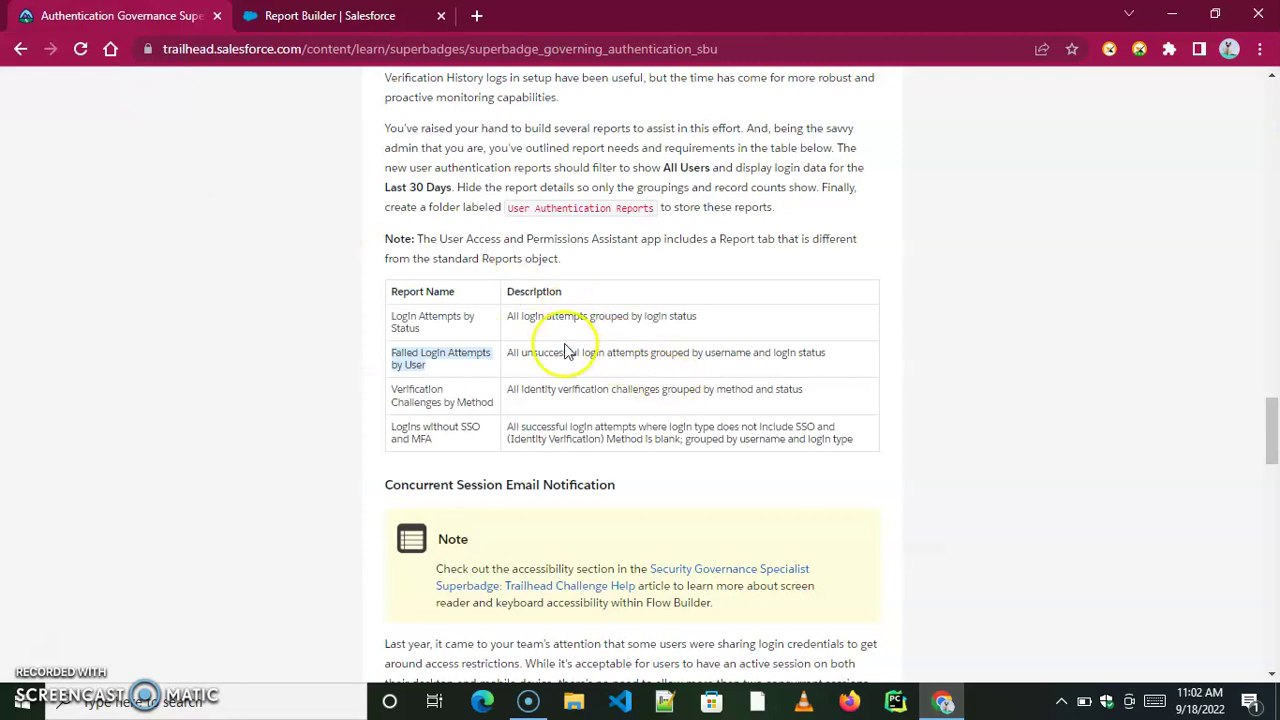
right_click(424, 358)
click(466, 371)
click(366, 14)
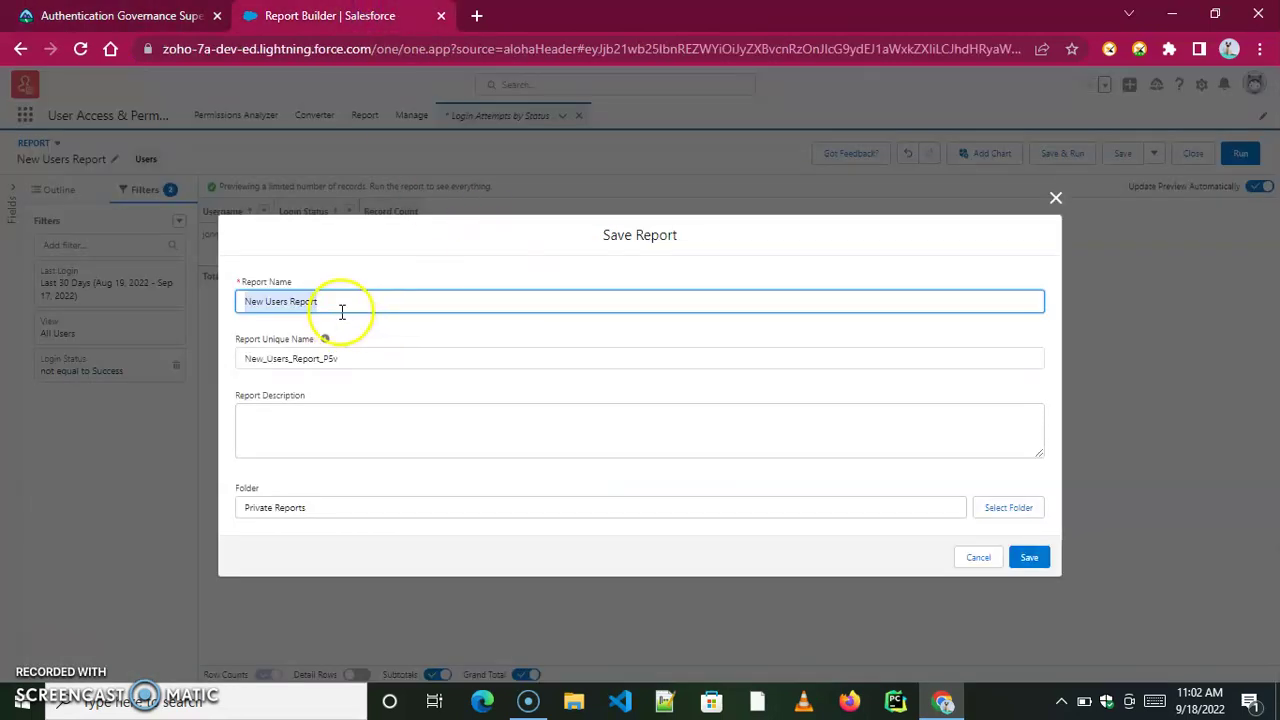
key(BackSpace)
key(ctrl+v)
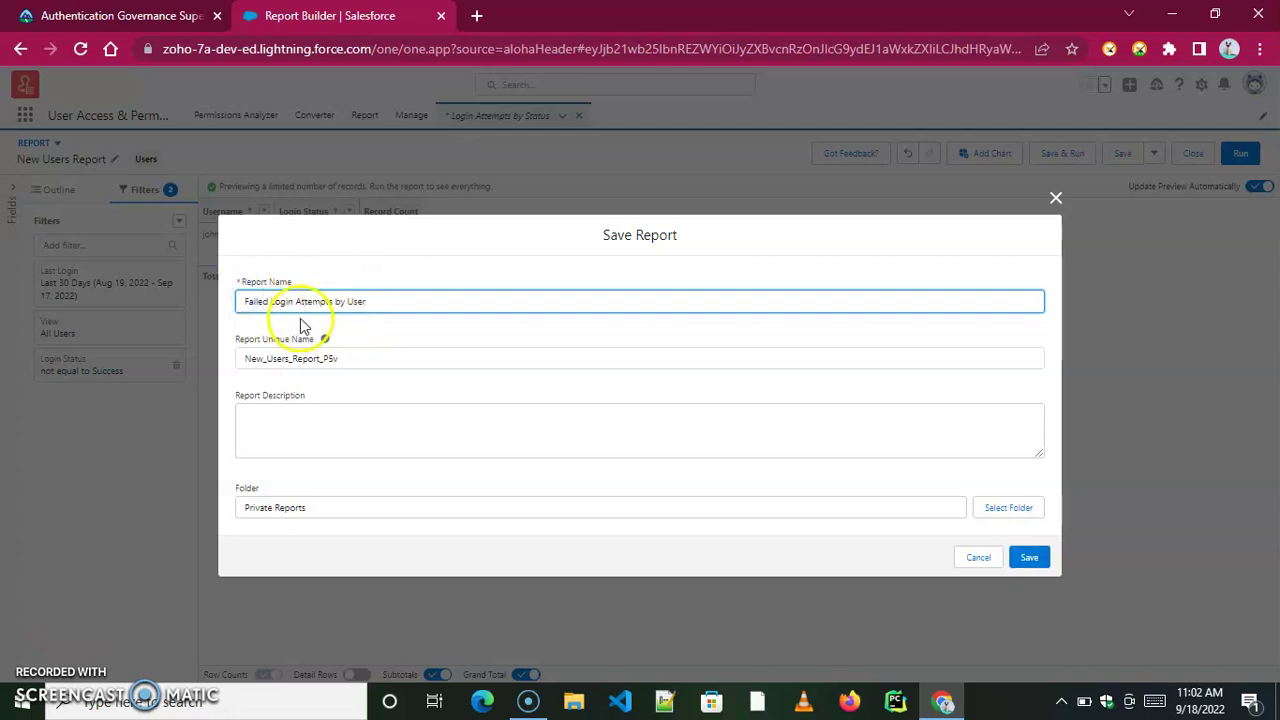
key(Tab)
key(BackSpace)
click(379, 302)
Fill in the report description with the superbadge text "All unsuccessful login attempts grouped by username and login status", without leading whitespace
click(345, 428)
key(ctrl+Tab)
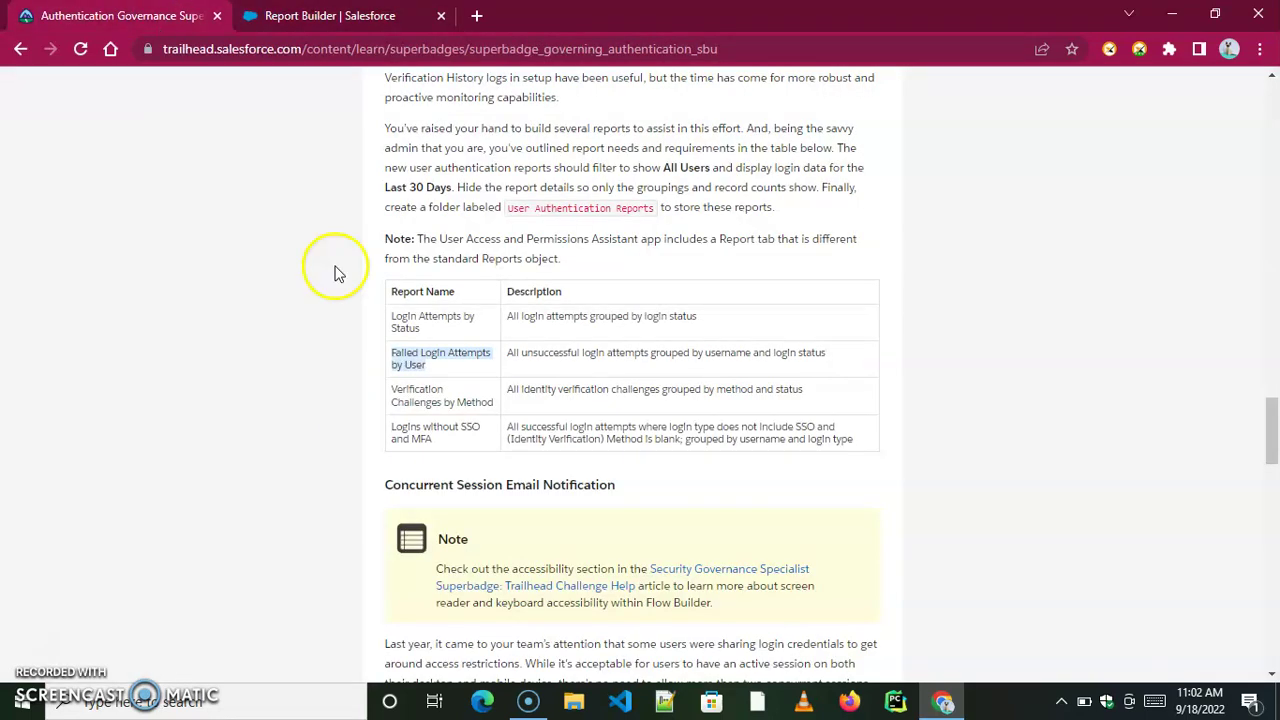
drag(828, 352, 718, 350)
drag(620, 356, 505, 343)
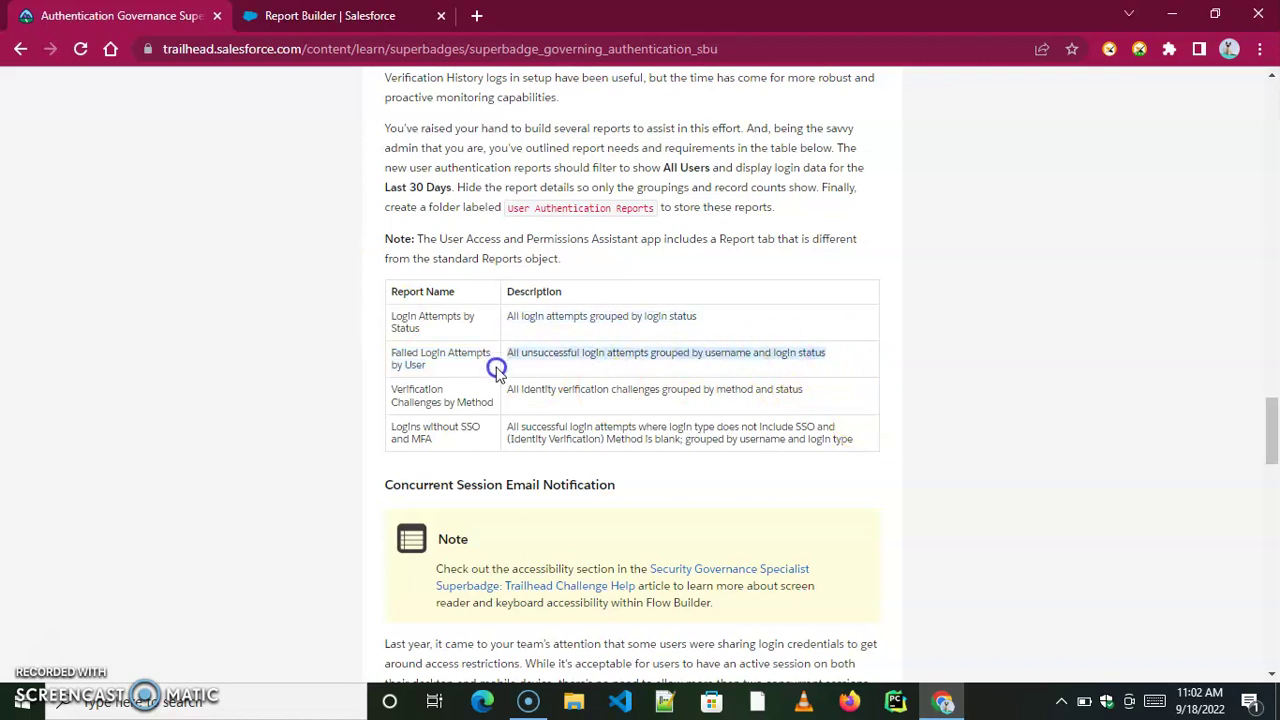
key(ctrl+Tab)
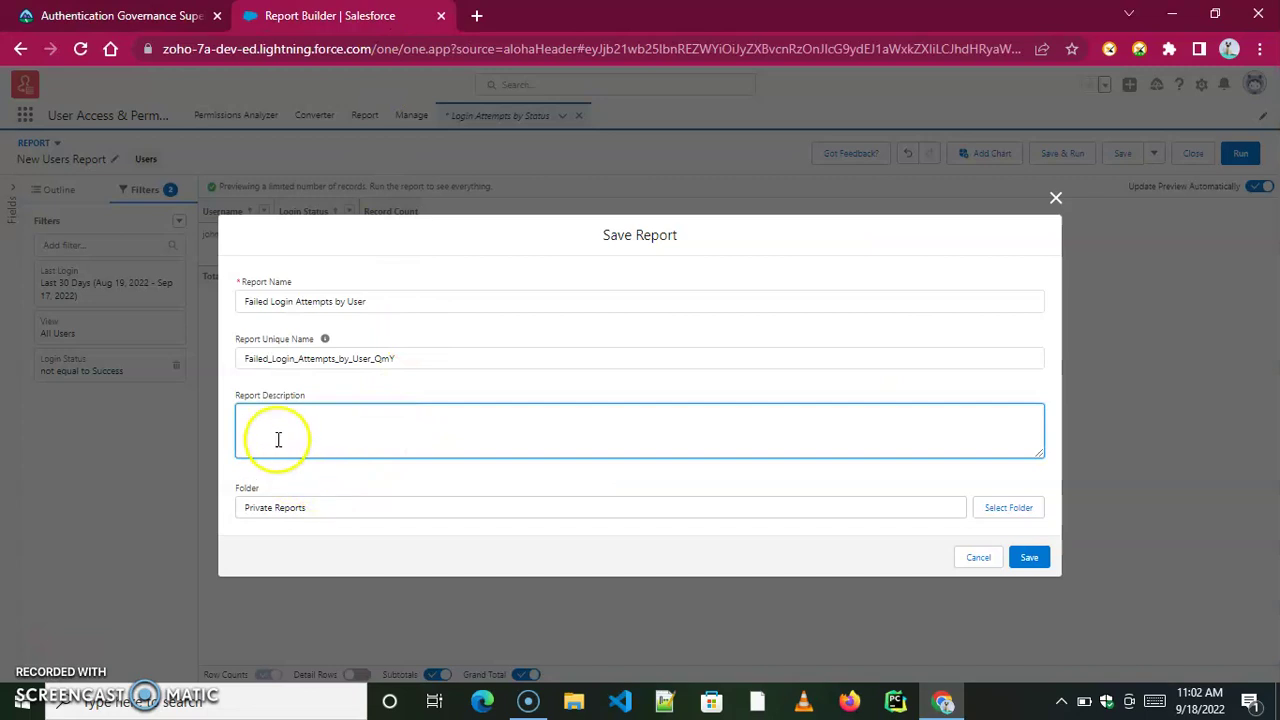
key(ctrl+v)
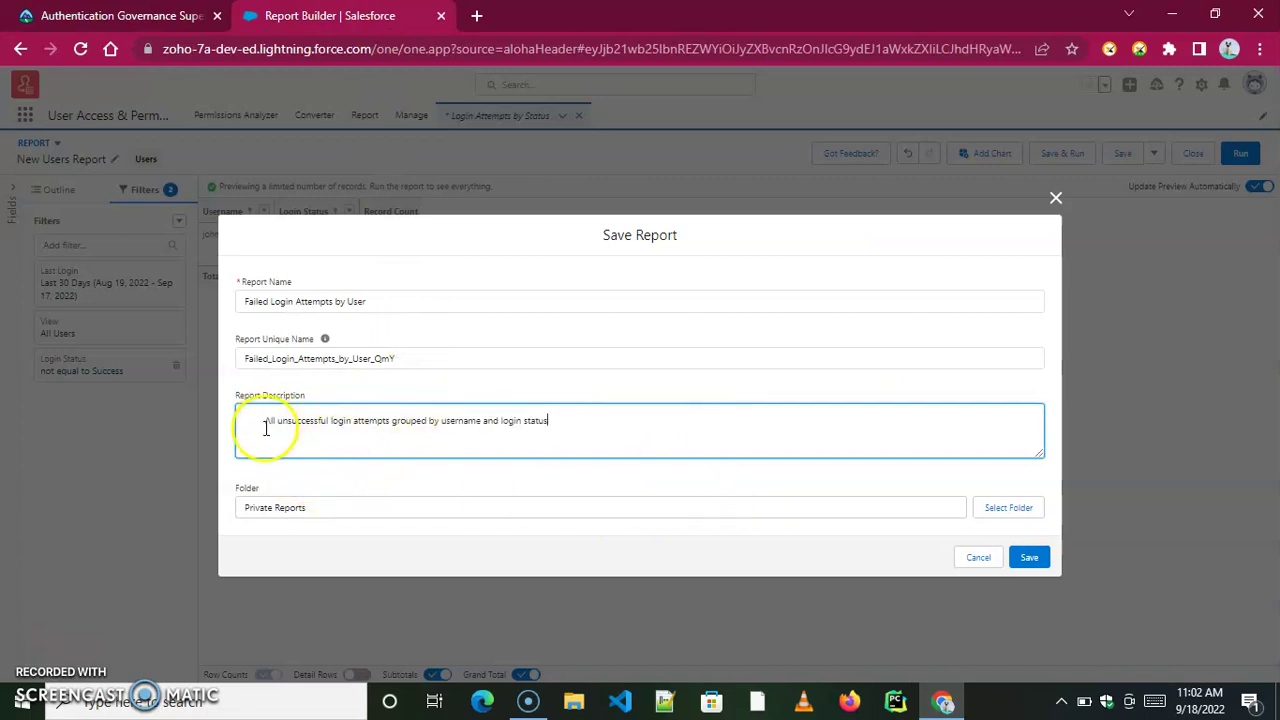
key(BackSpace)
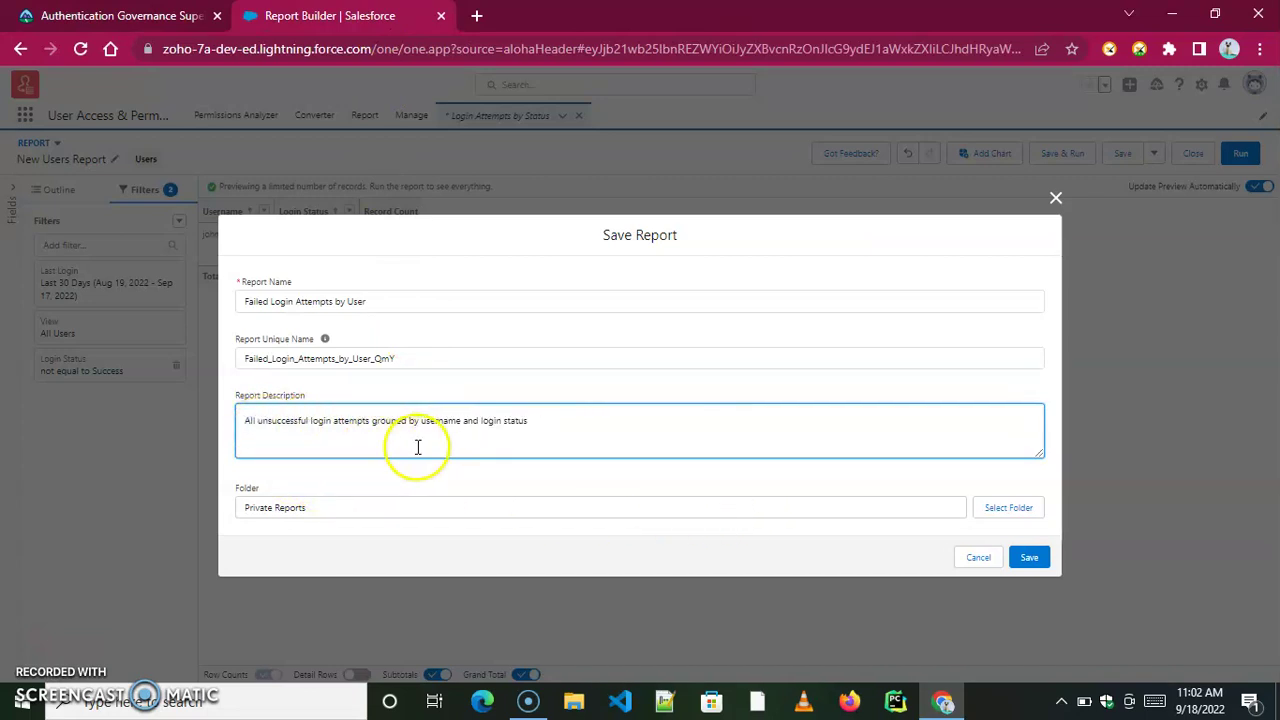
Choose the User Authentication Reports folder for the report and save it
click(993, 509)
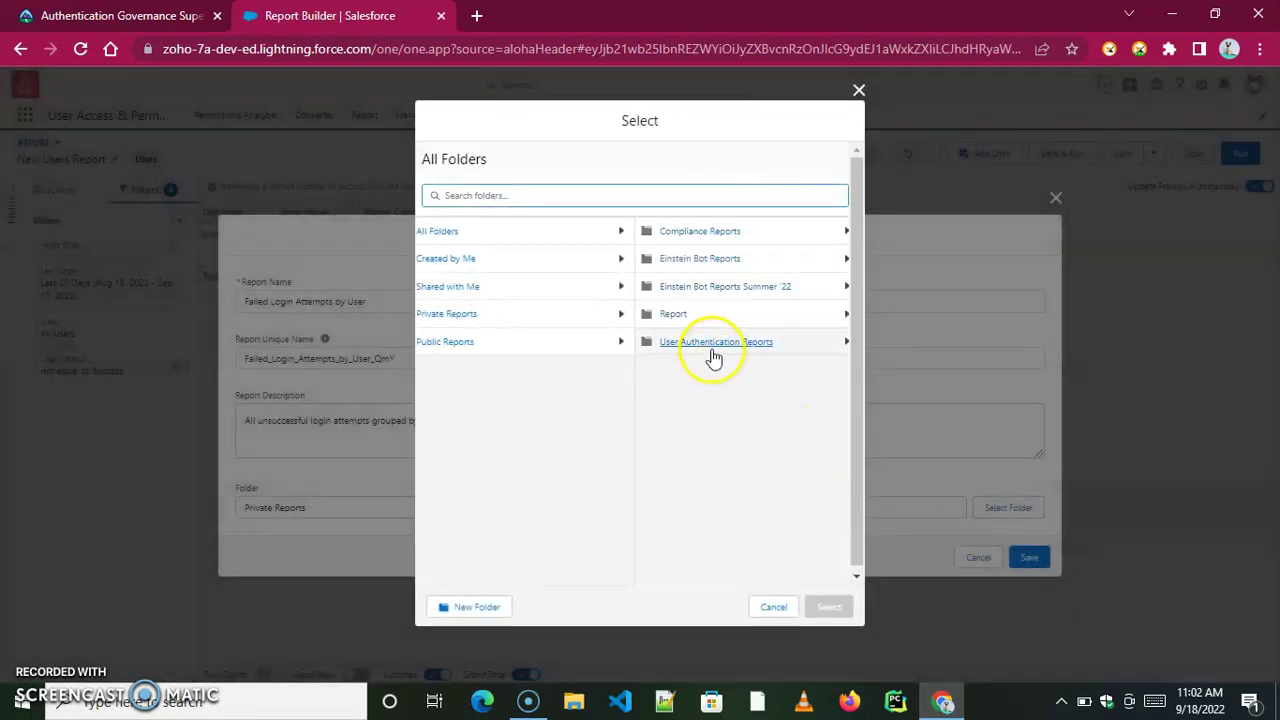
click(718, 343)
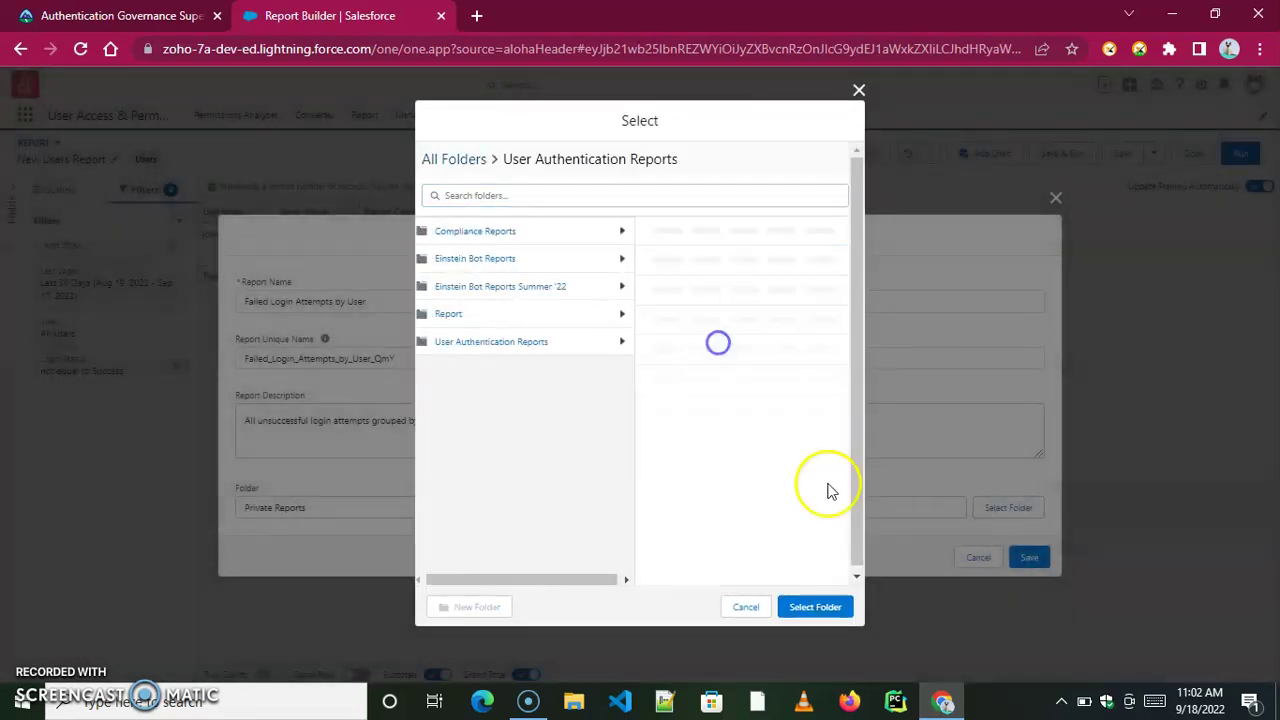
click(815, 607)
click(1029, 557)
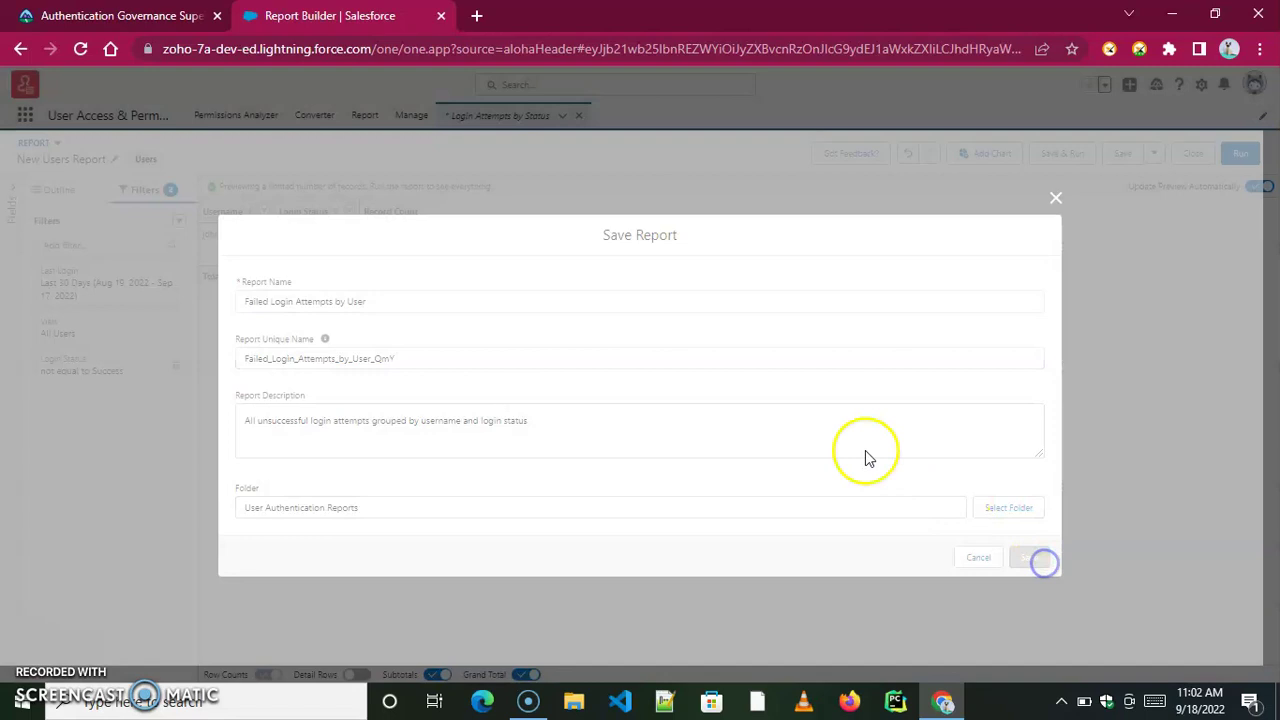
Copy the report name Verification Challenges by Method from the superbadge requirements table and return to Salesforce
key(ctrl+shift+Tab)
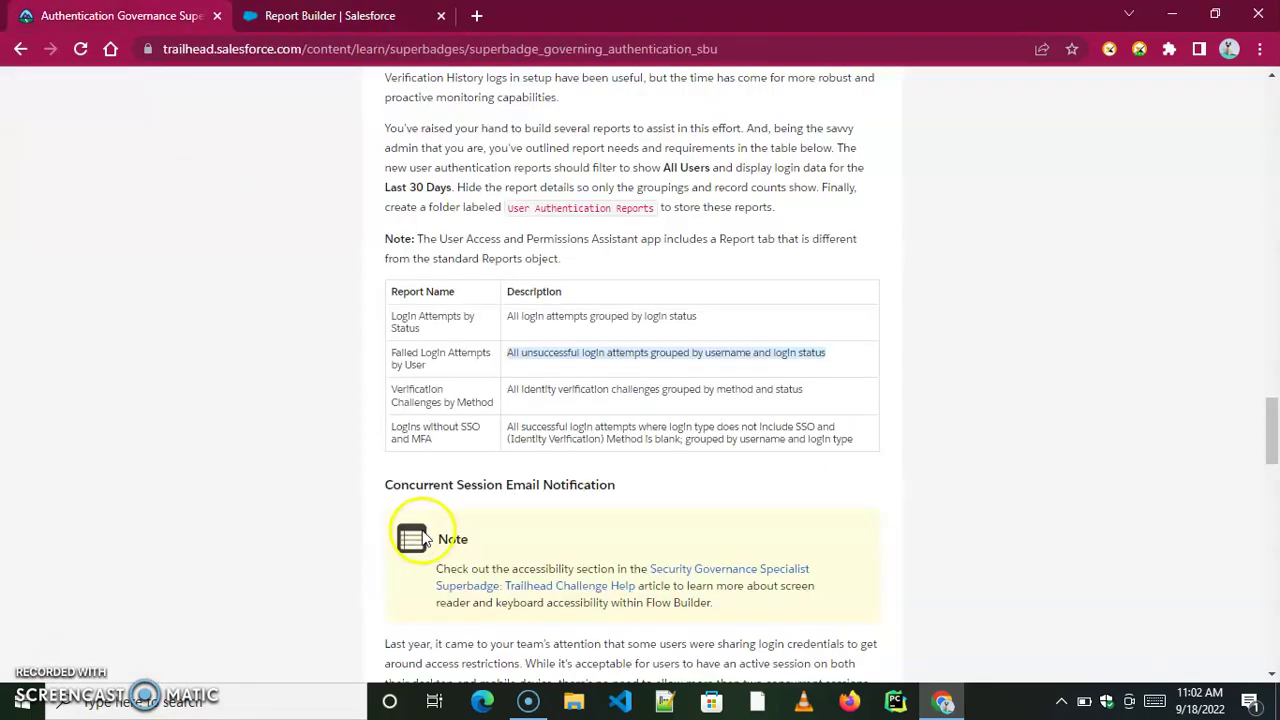
drag(494, 403, 414, 393)
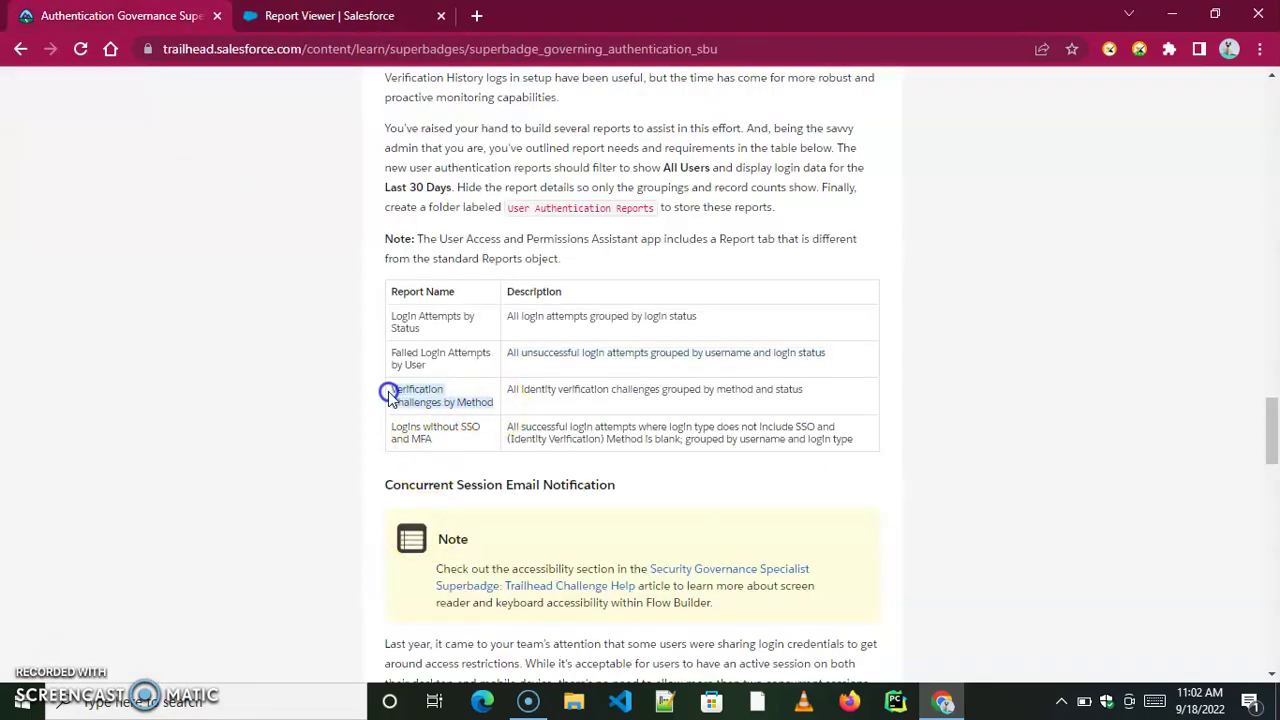
click(352, 13)
Return to the Reports list and start another report based on the Users report type
click(495, 117)
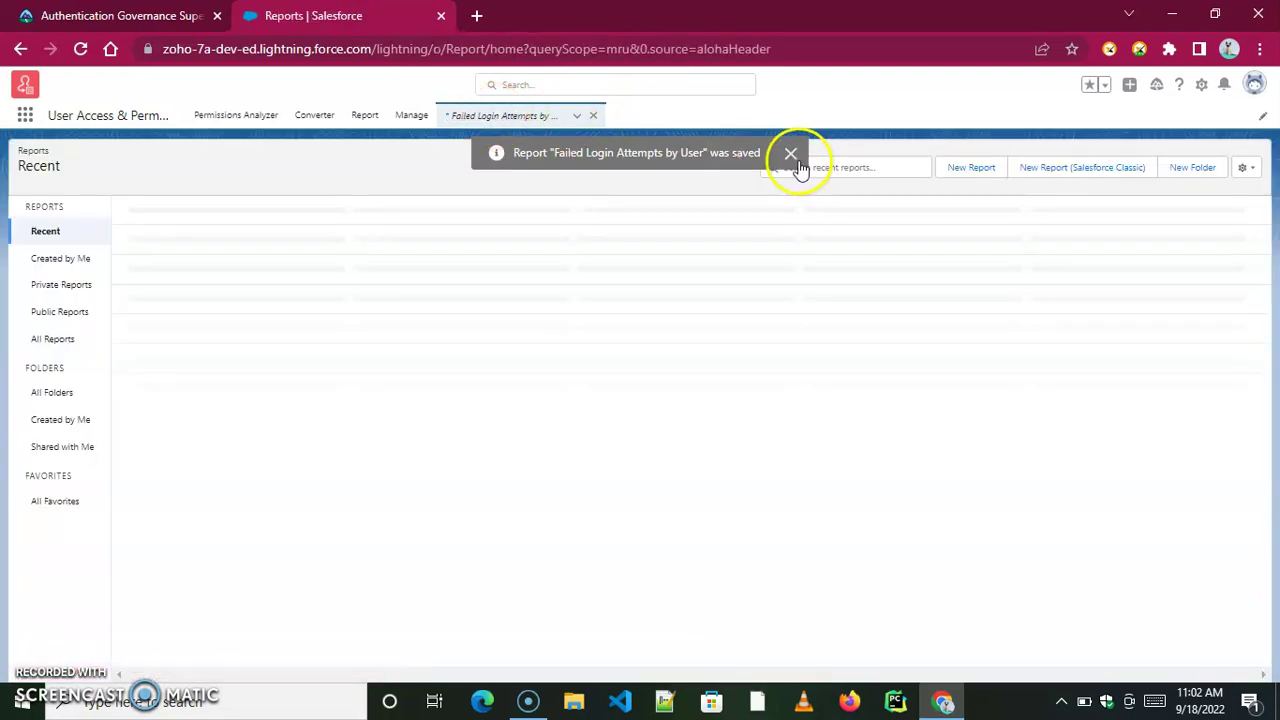
click(792, 155)
click(955, 174)
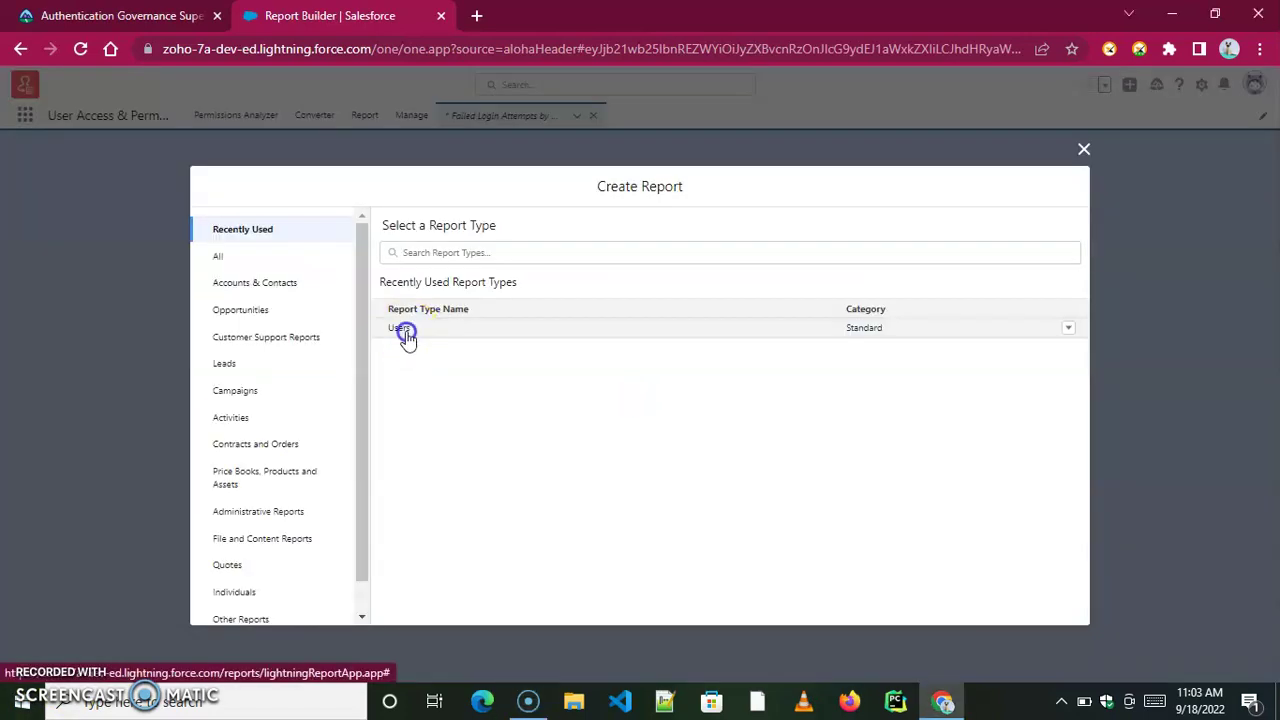
click(408, 331)
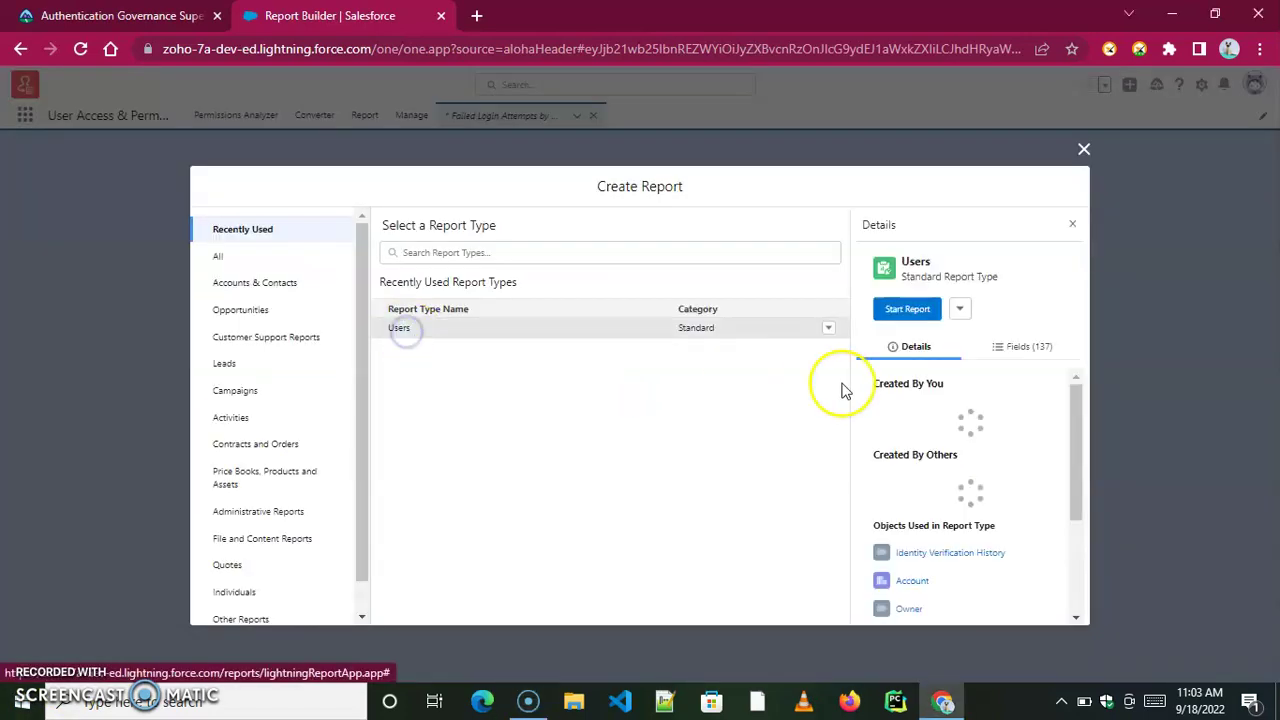
click(903, 309)
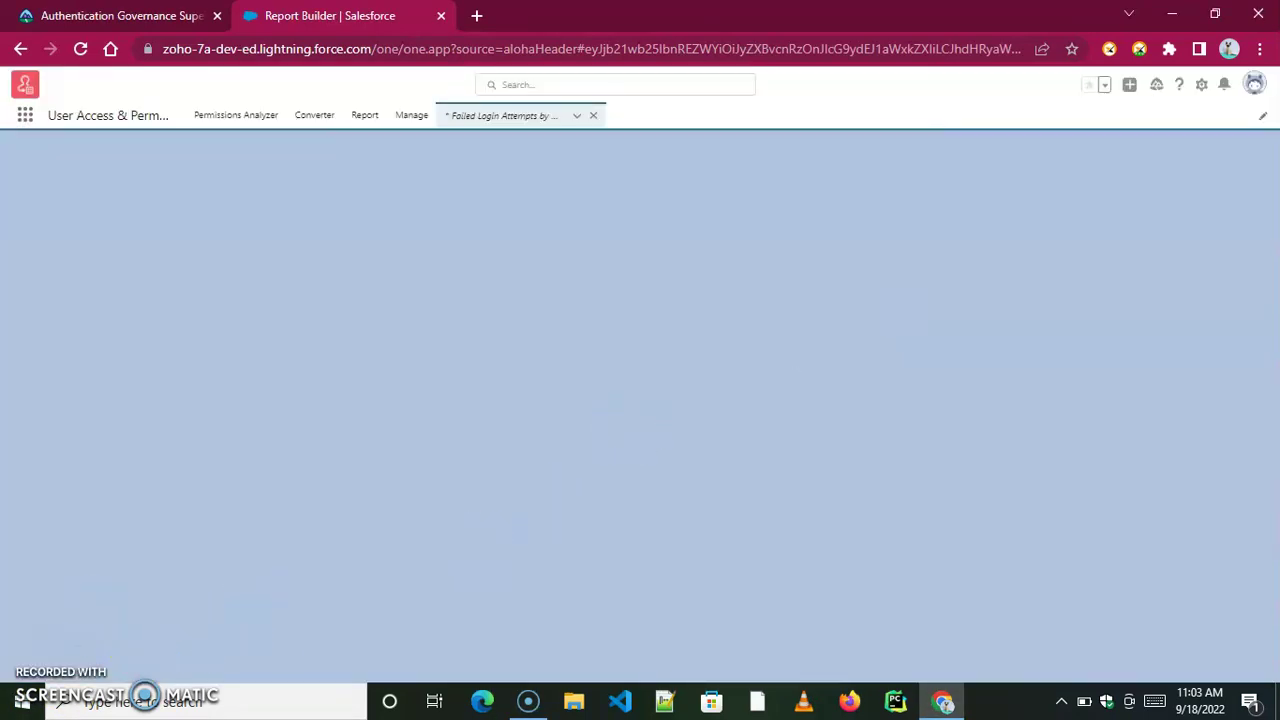
Group the new report's rows by the Verification History fields Method and, within it, Status
click(62, 256)
text(Method)
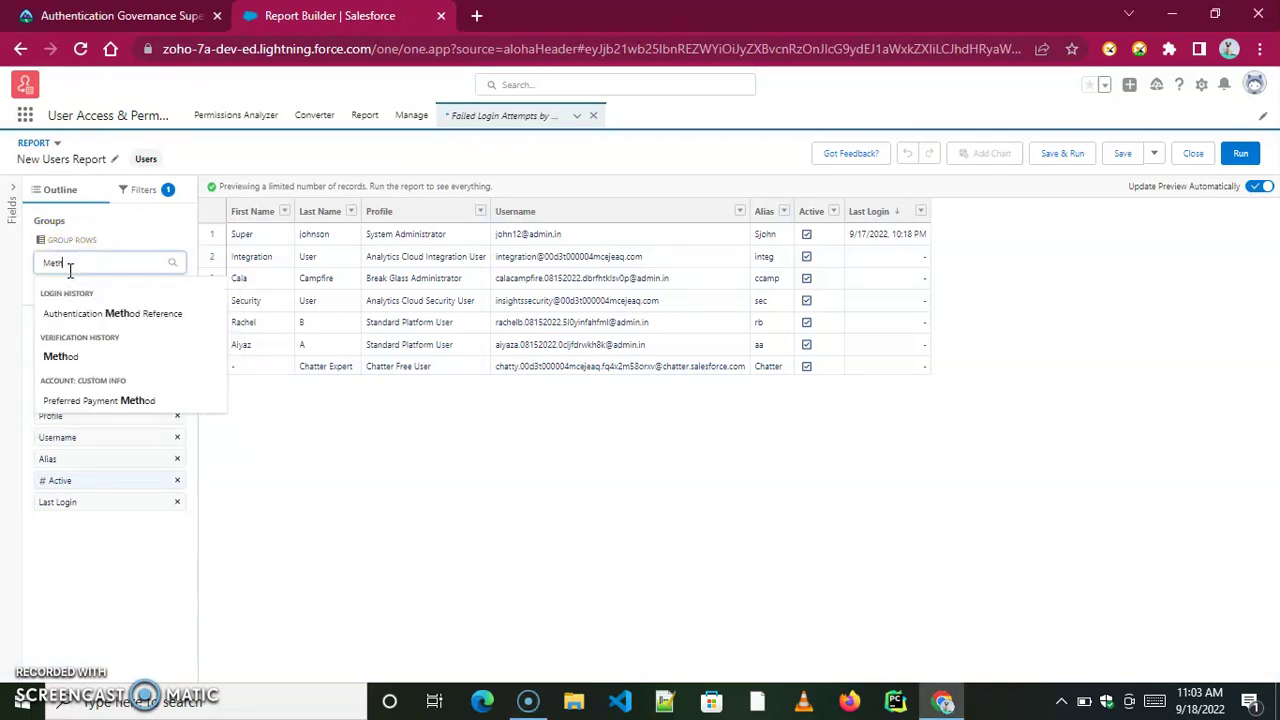
click(58, 357)
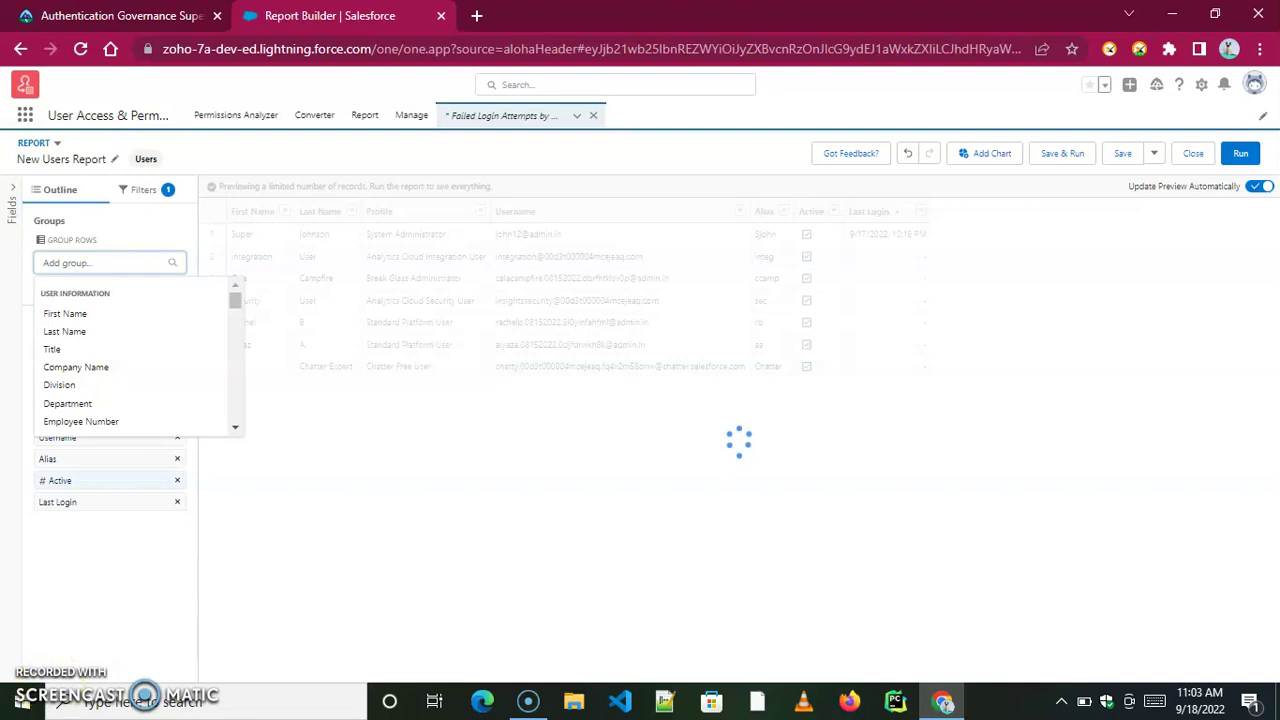
text(Sta)
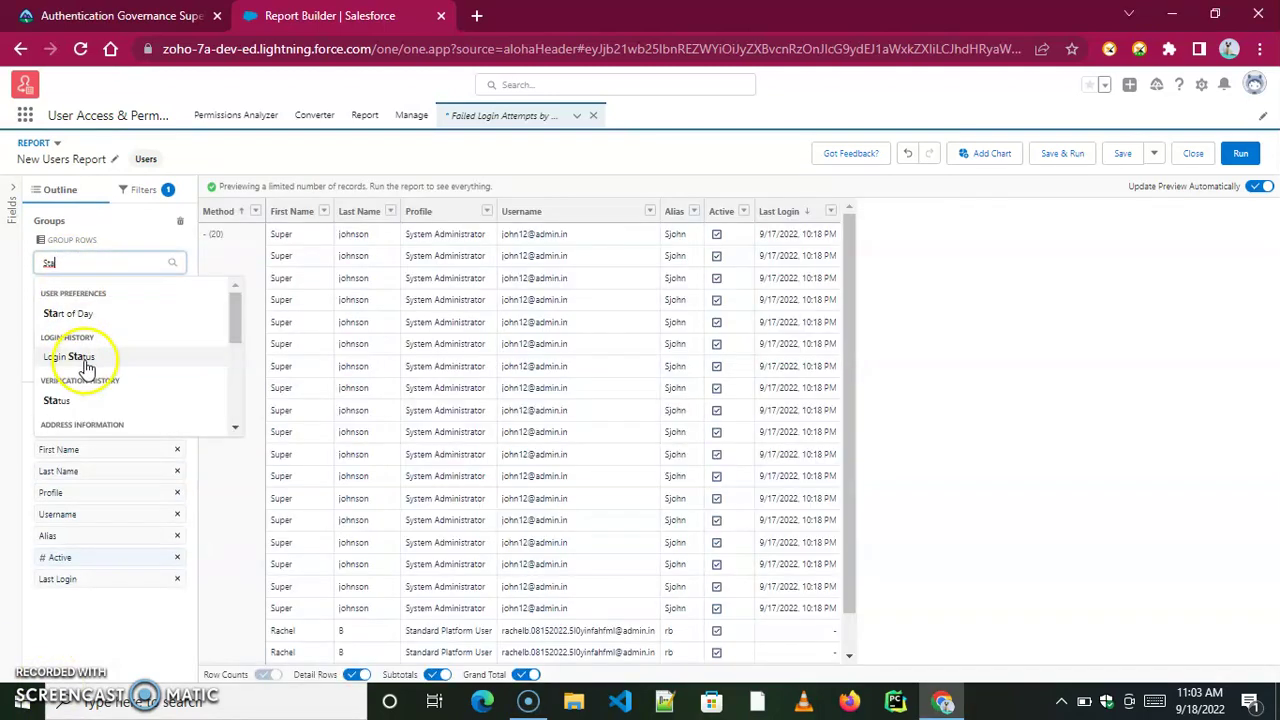
click(57, 400)
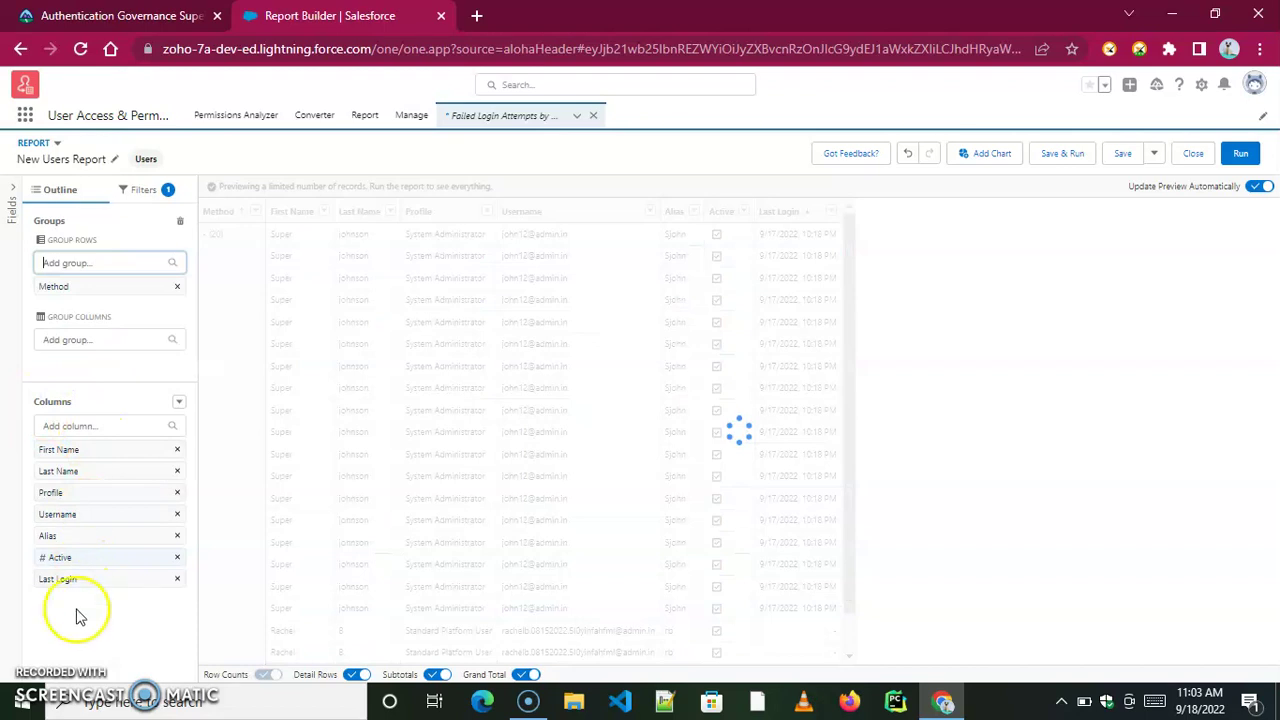
Set the Last Login filter range of the verification report to Last 30 Days and apply it
click(143, 190)
click(75, 281)
click(333, 301)
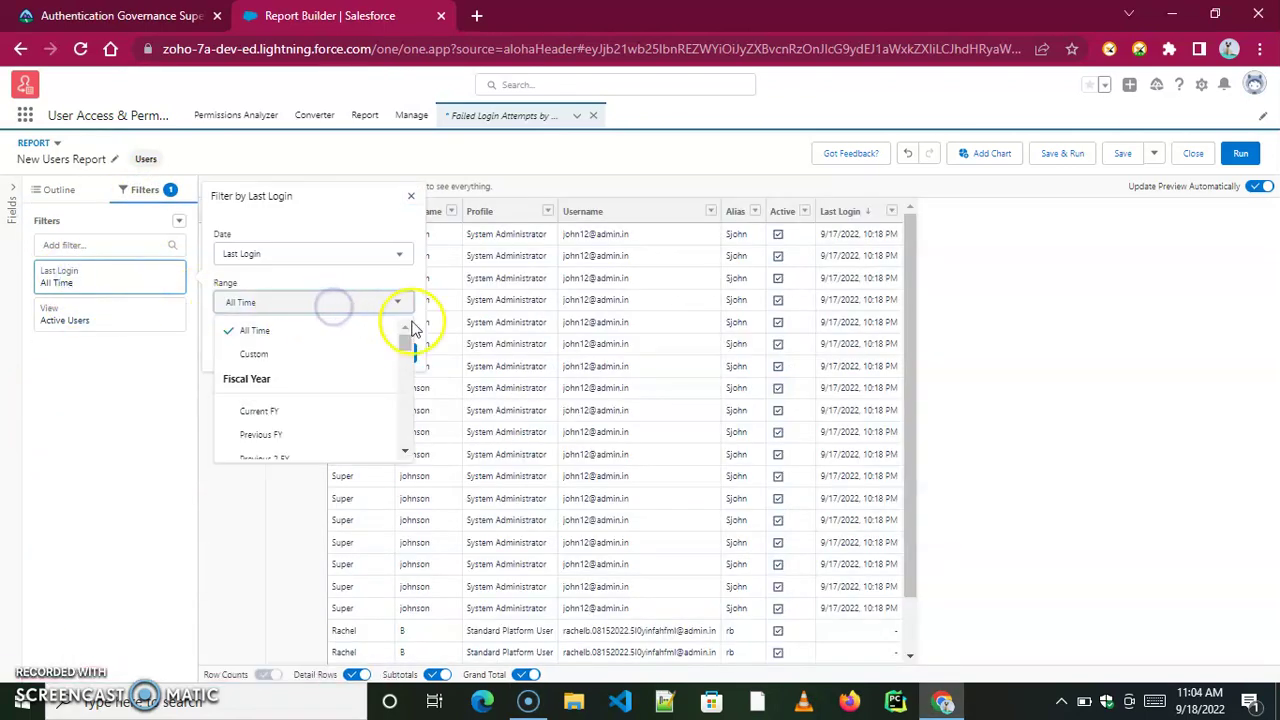
drag(410, 345, 406, 420)
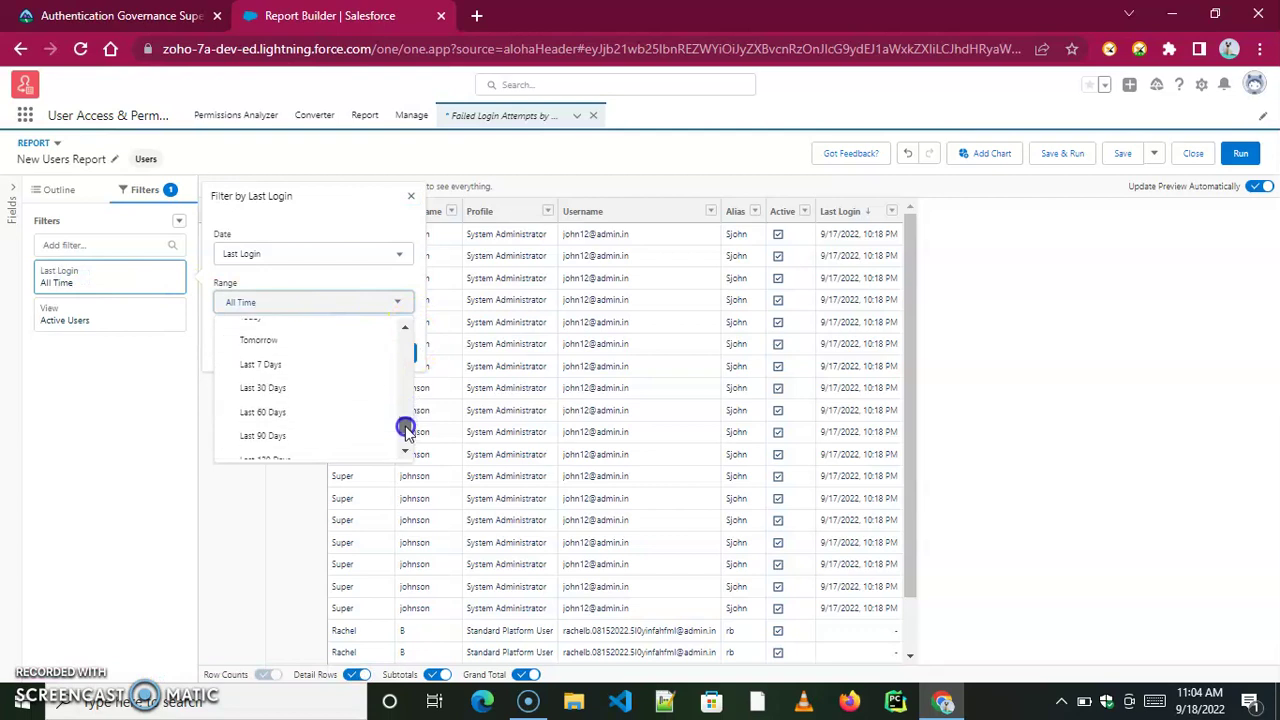
click(295, 385)
click(390, 356)
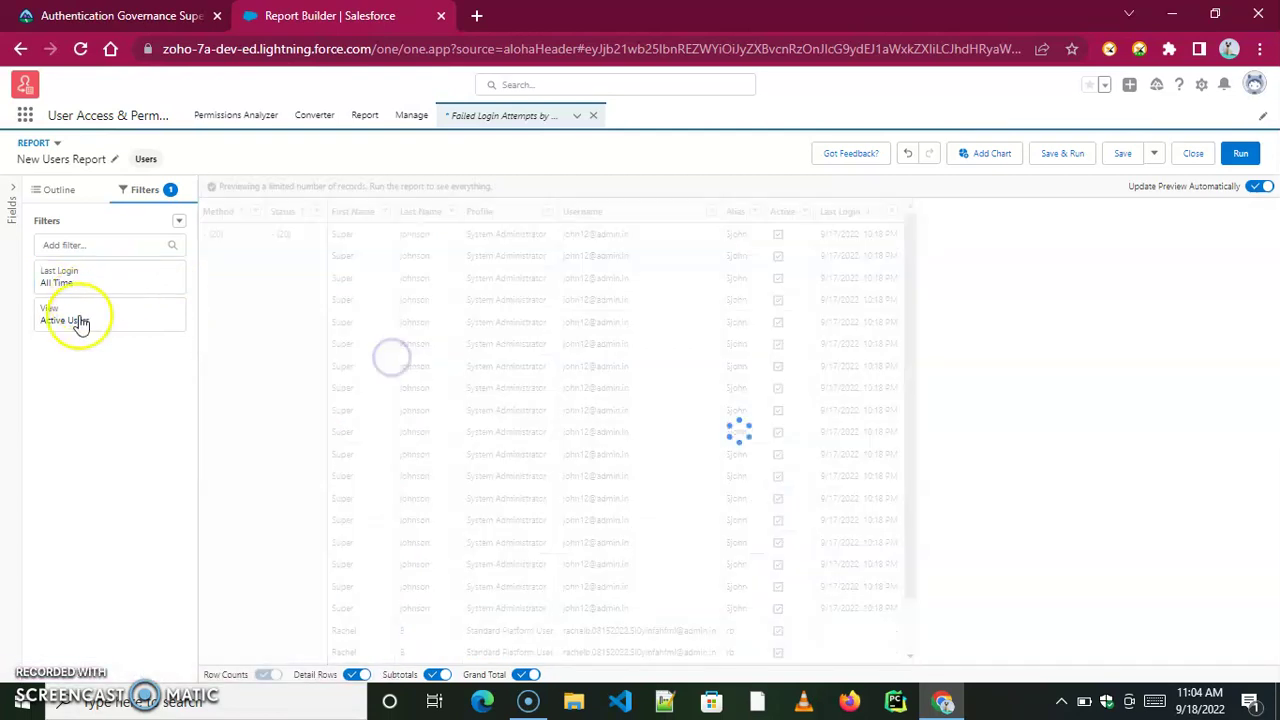
Set the verification report's View filter to All Users and apply it
click(94, 323)
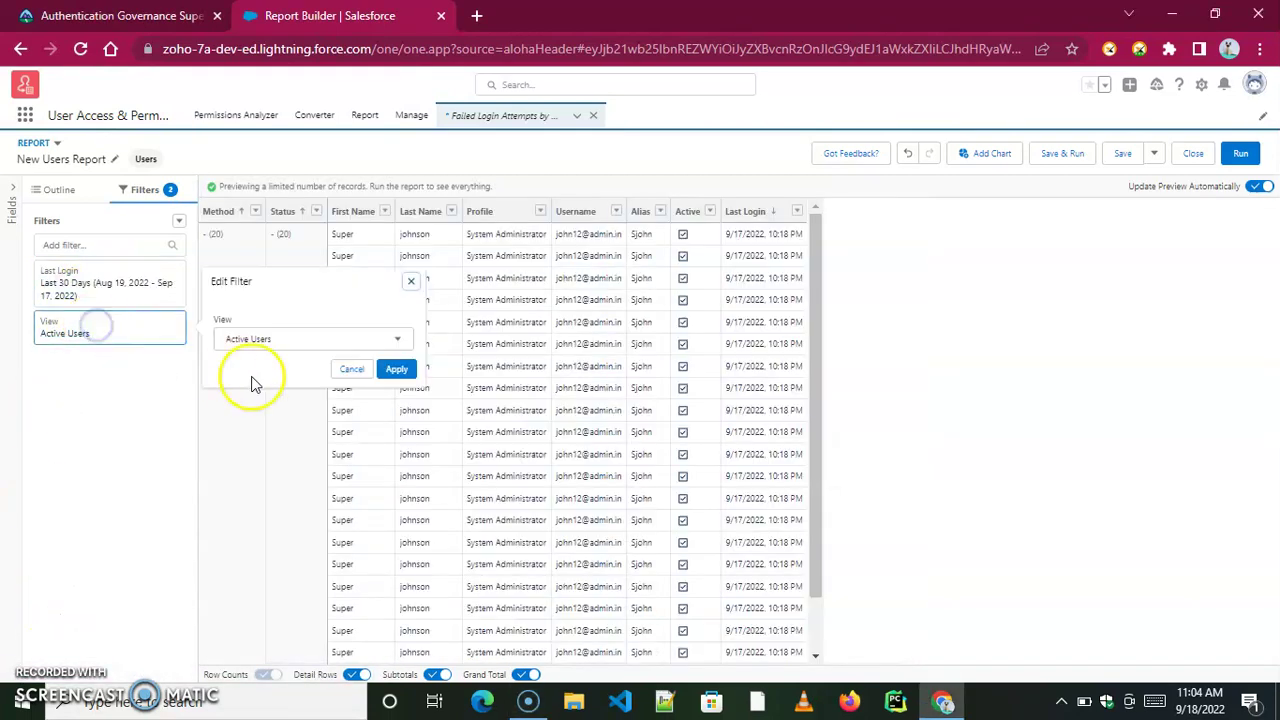
click(307, 340)
click(260, 415)
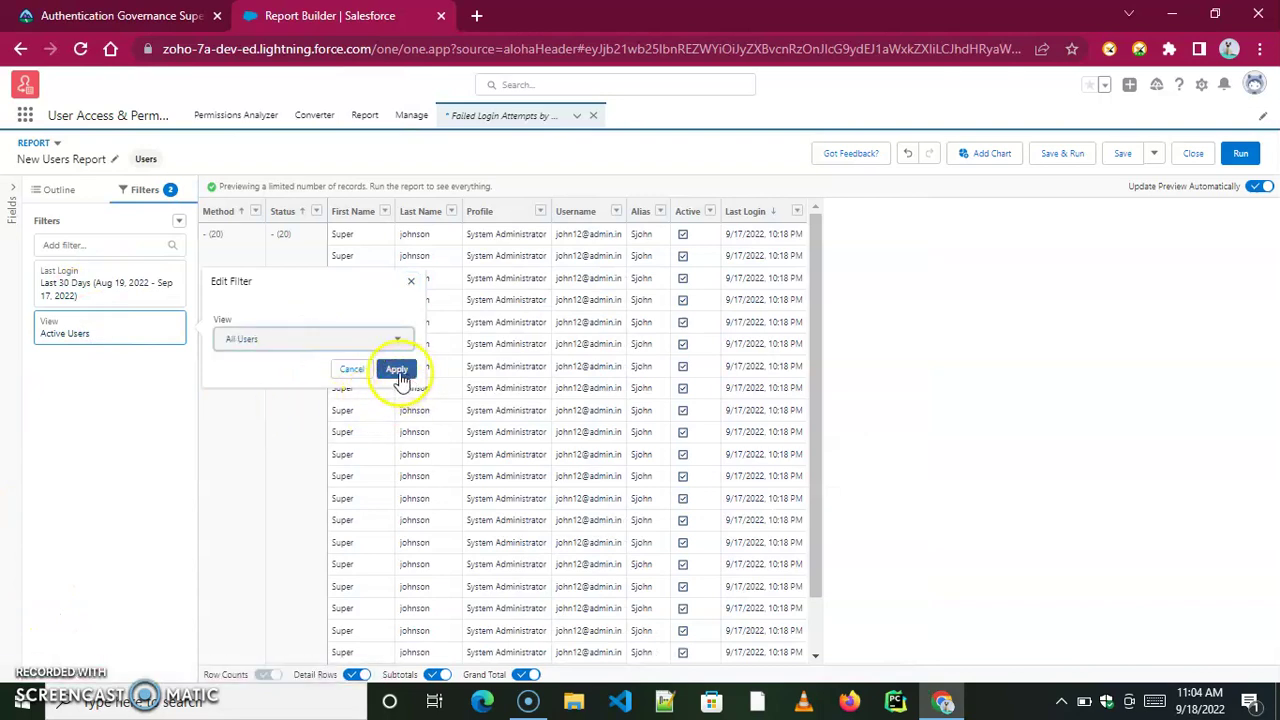
click(395, 370)
Add a filter on the Verification History field Method with the operator equals and all values selected
click(70, 245)
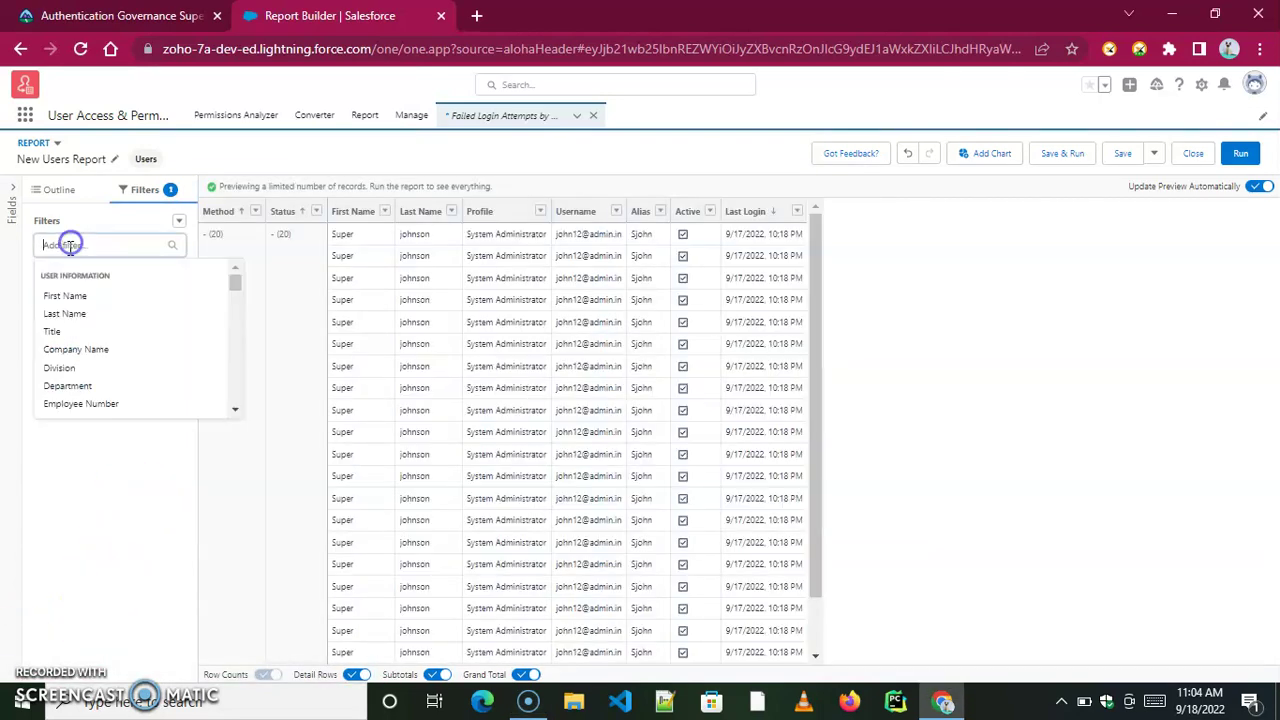
text(Method)
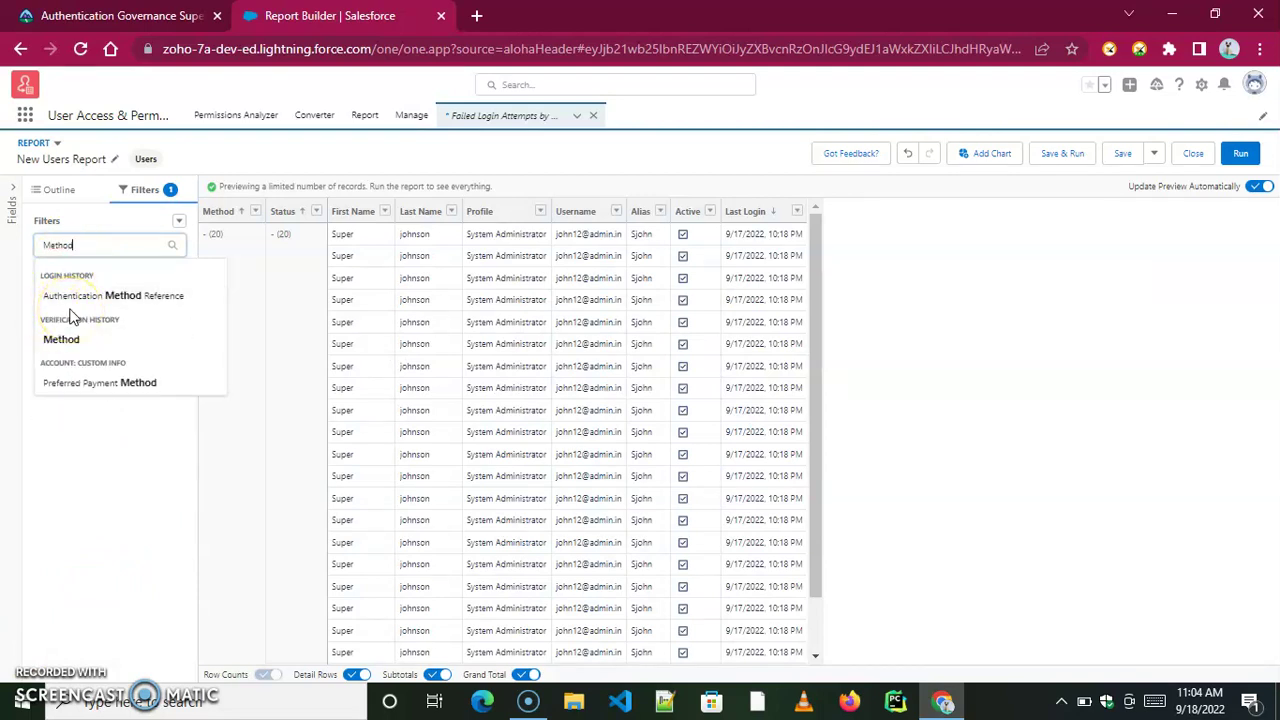
click(60, 340)
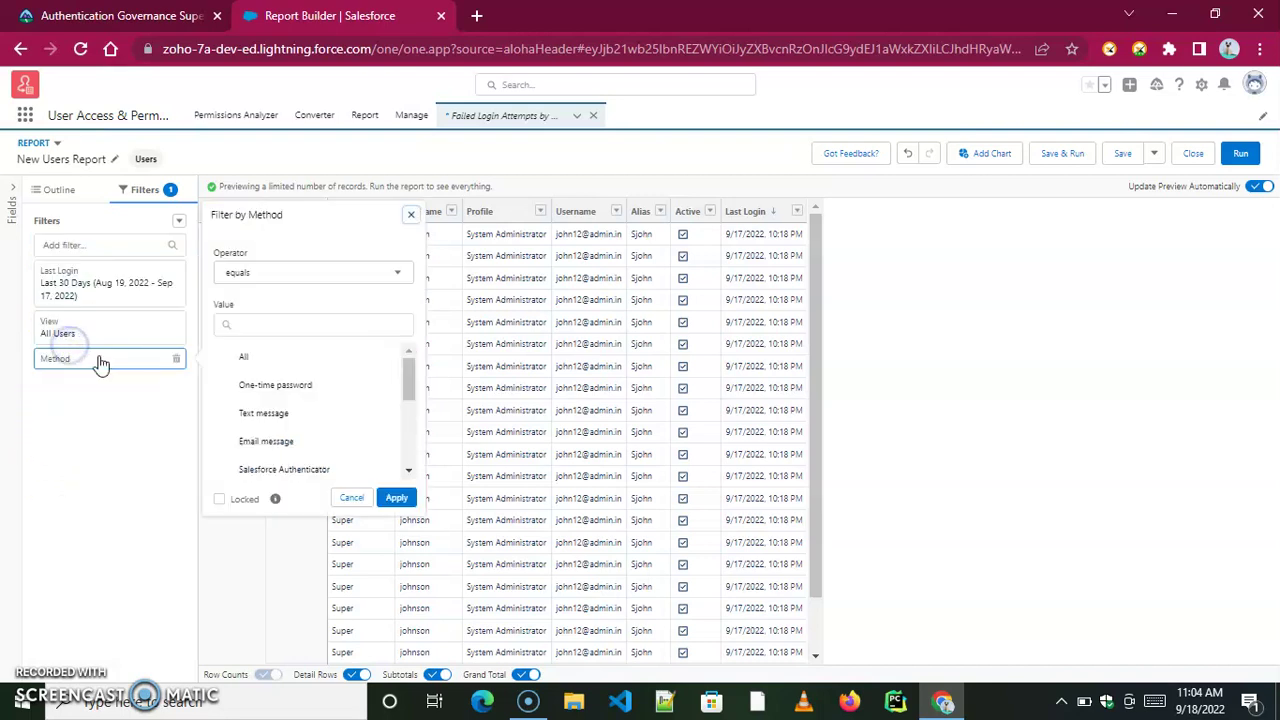
click(250, 360)
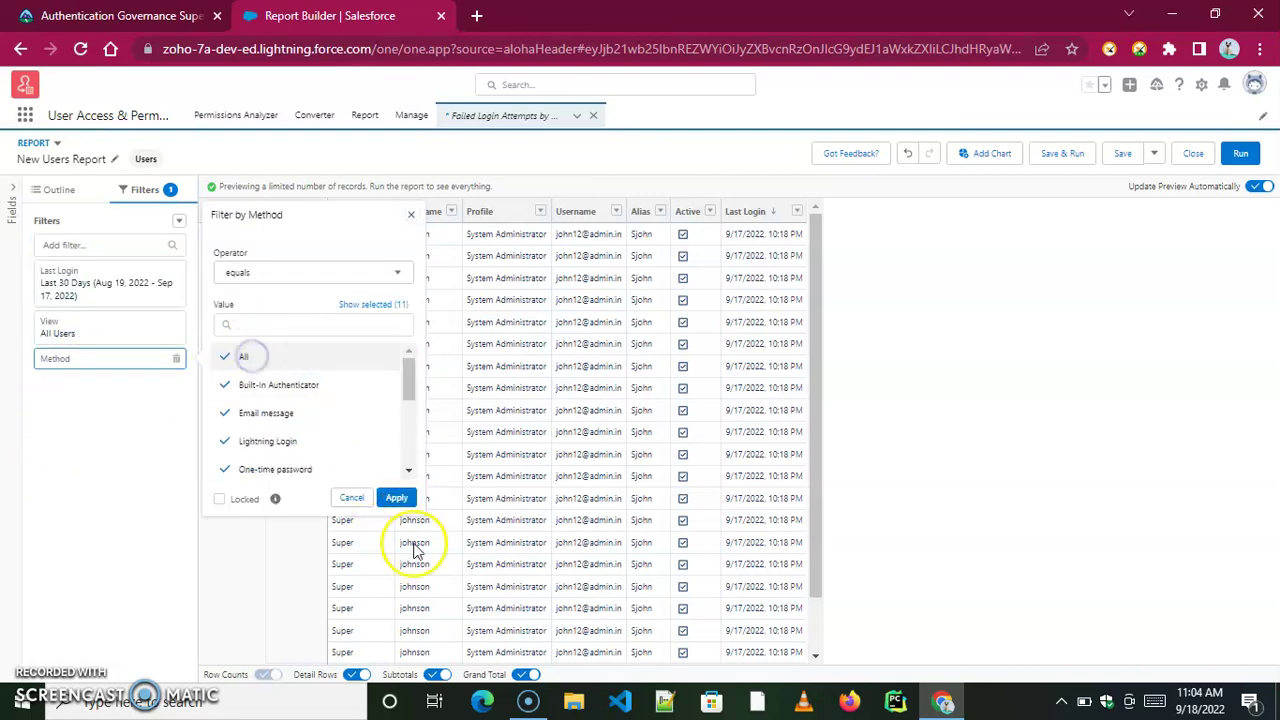
click(396, 497)
Hide the detail rows and start saving the report under the name Verification Challenges by Method with its generated unique name
click(352, 675)
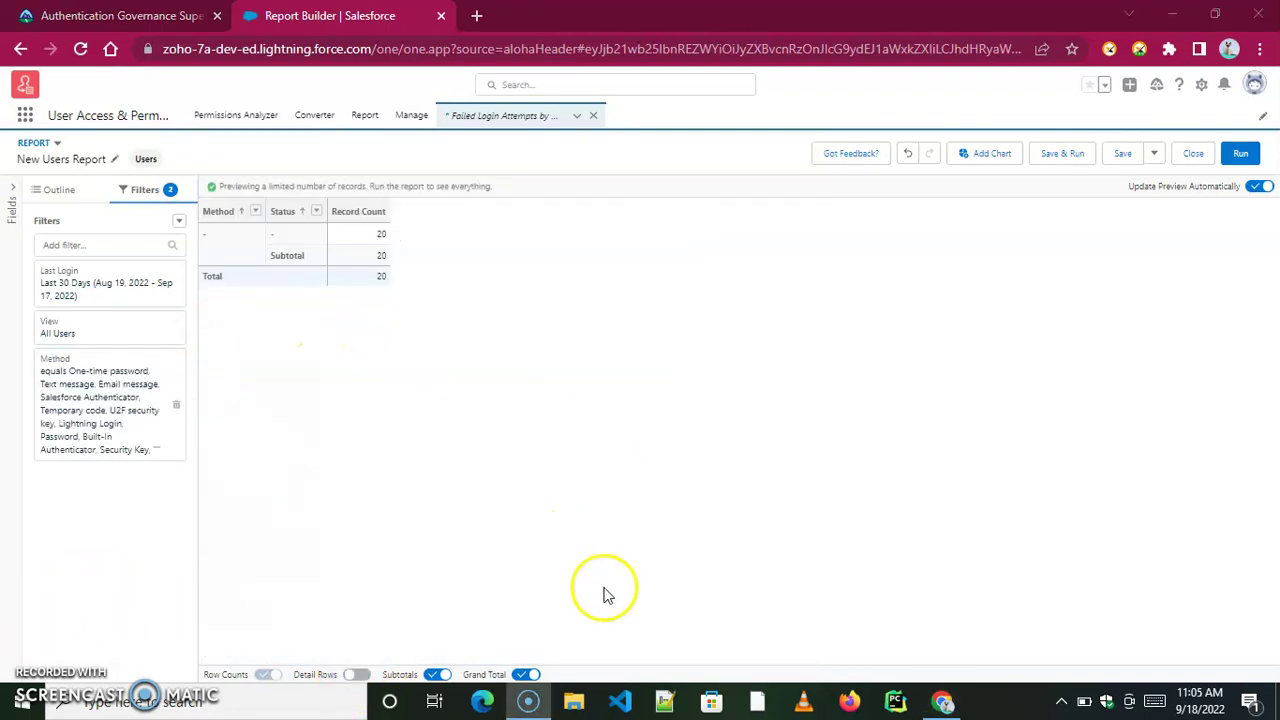
click(1060, 153)
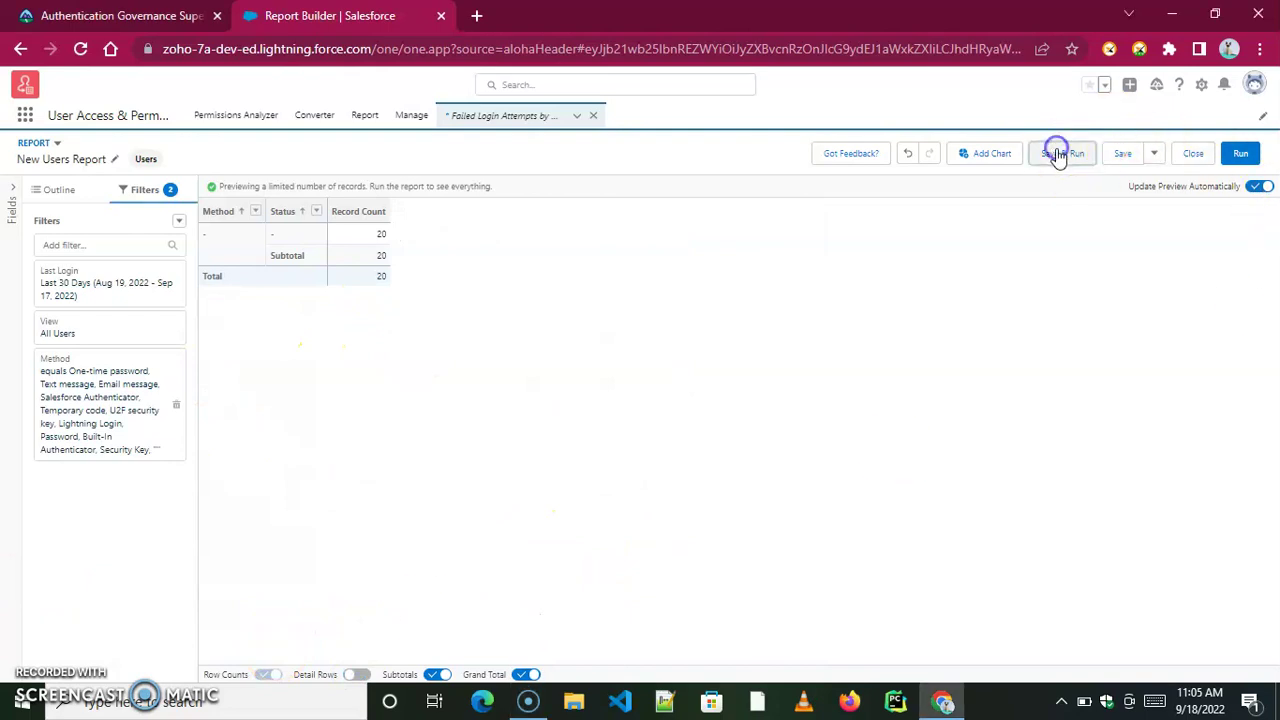
key(BackSpace)
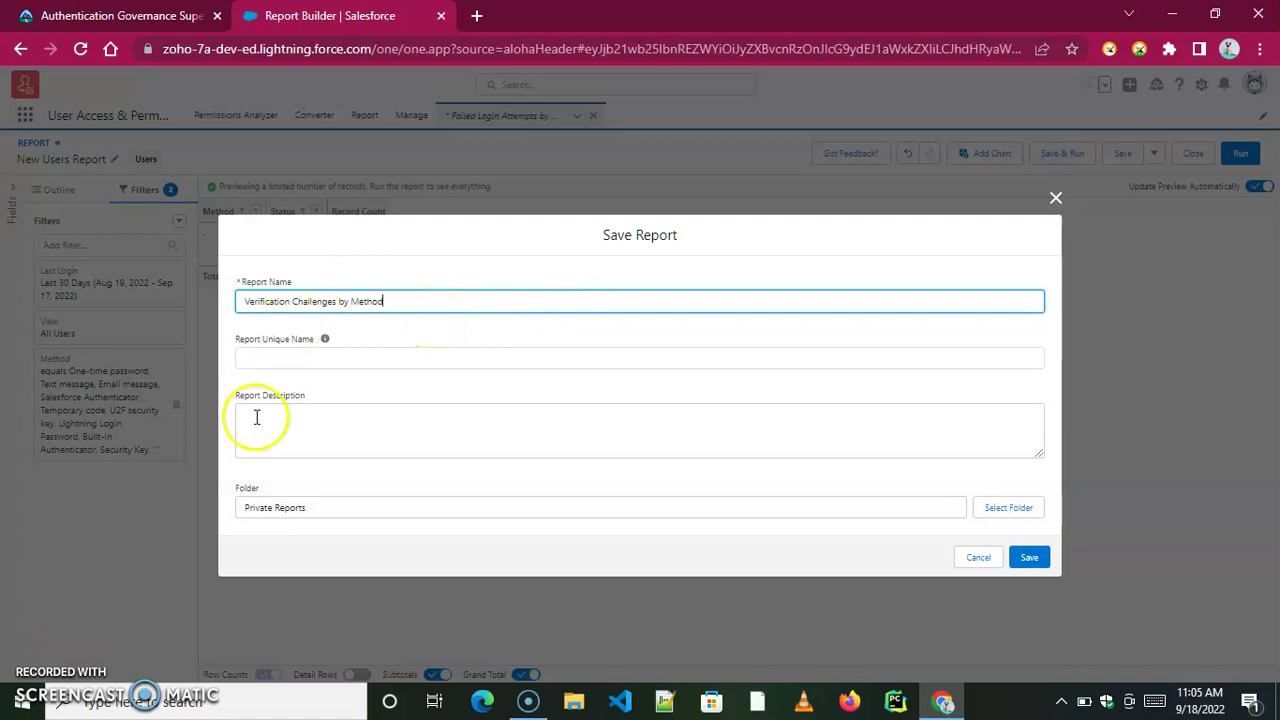
click(260, 364)
click(247, 300)
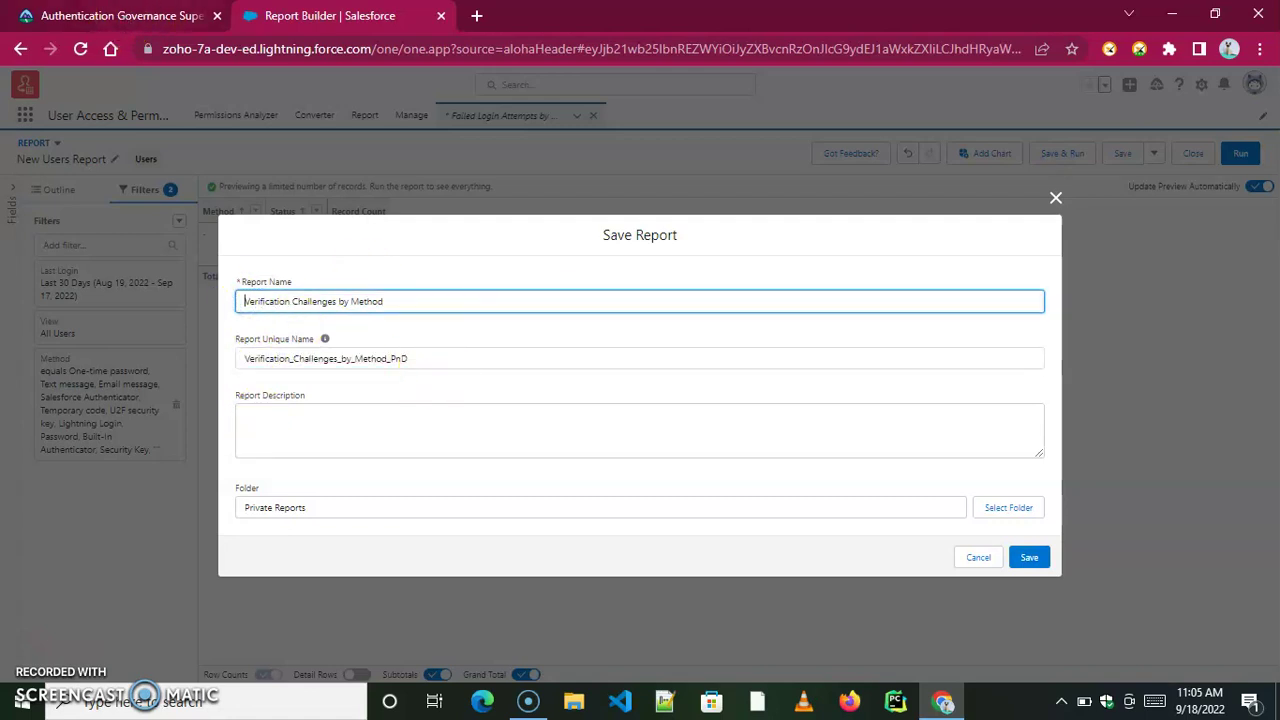
Copy "All identity verification challenges grouped by method and status" from the superbadge table into the Salesforce report description
key(ctrl+Tab)
drag(810, 392, 531, 388)
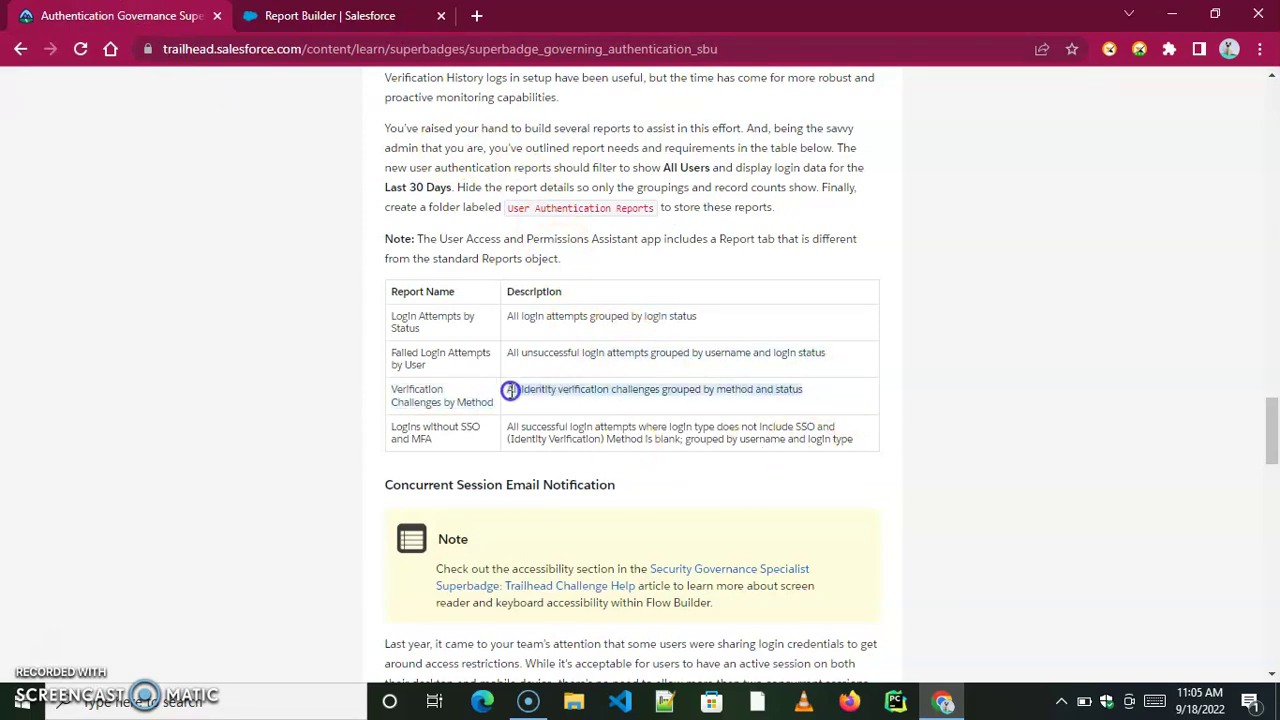
right_click(538, 390)
click(590, 404)
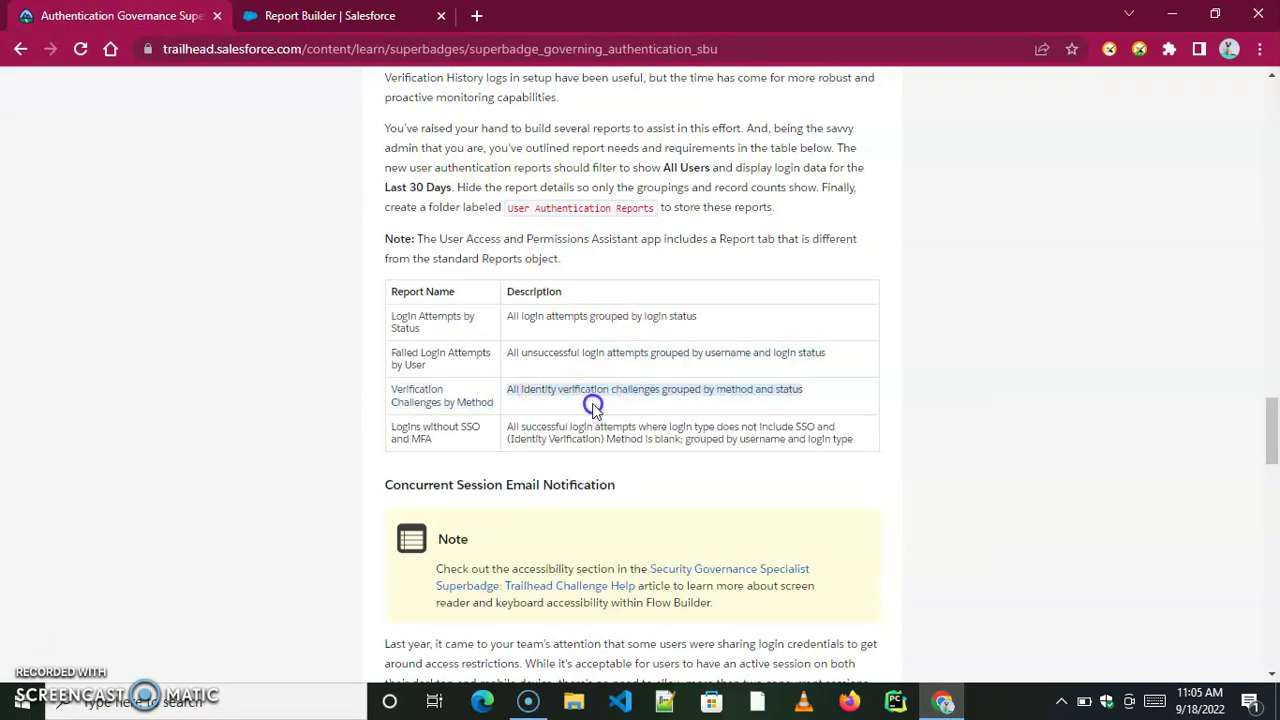
click(351, 22)
click(265, 415)
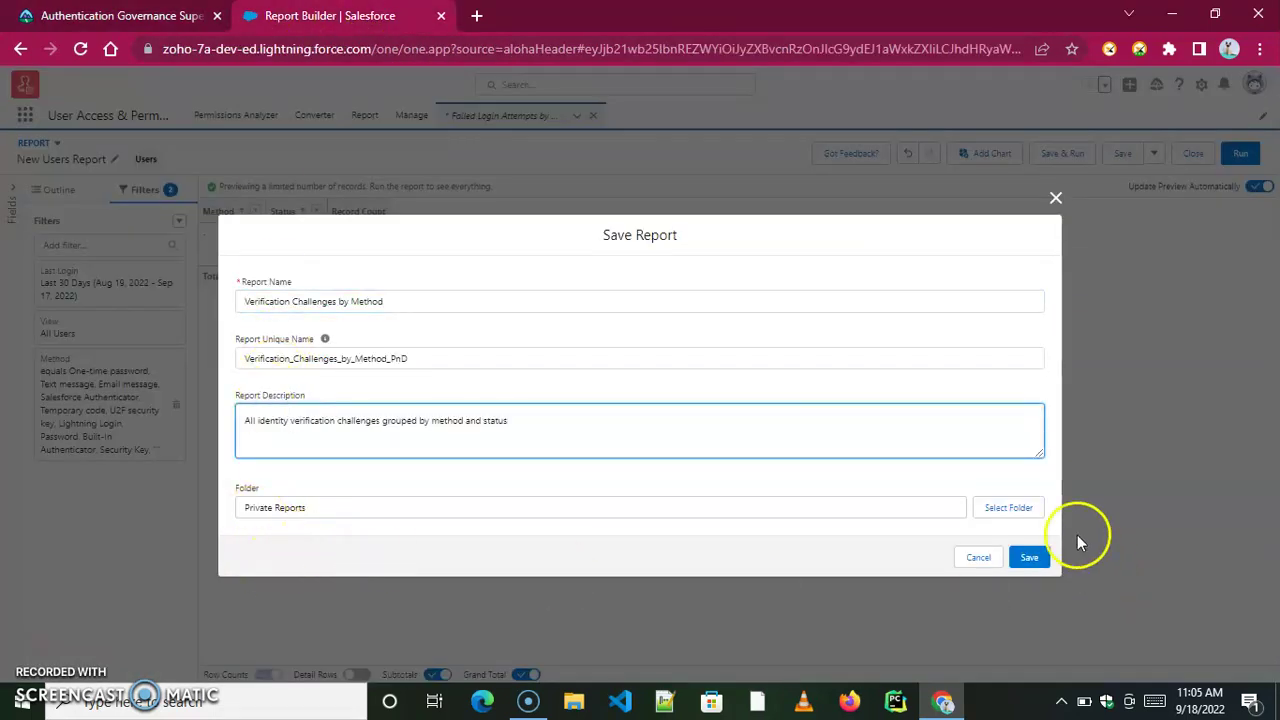
Choose the User Authentication Reports folder for the verification report and save it
click(1009, 509)
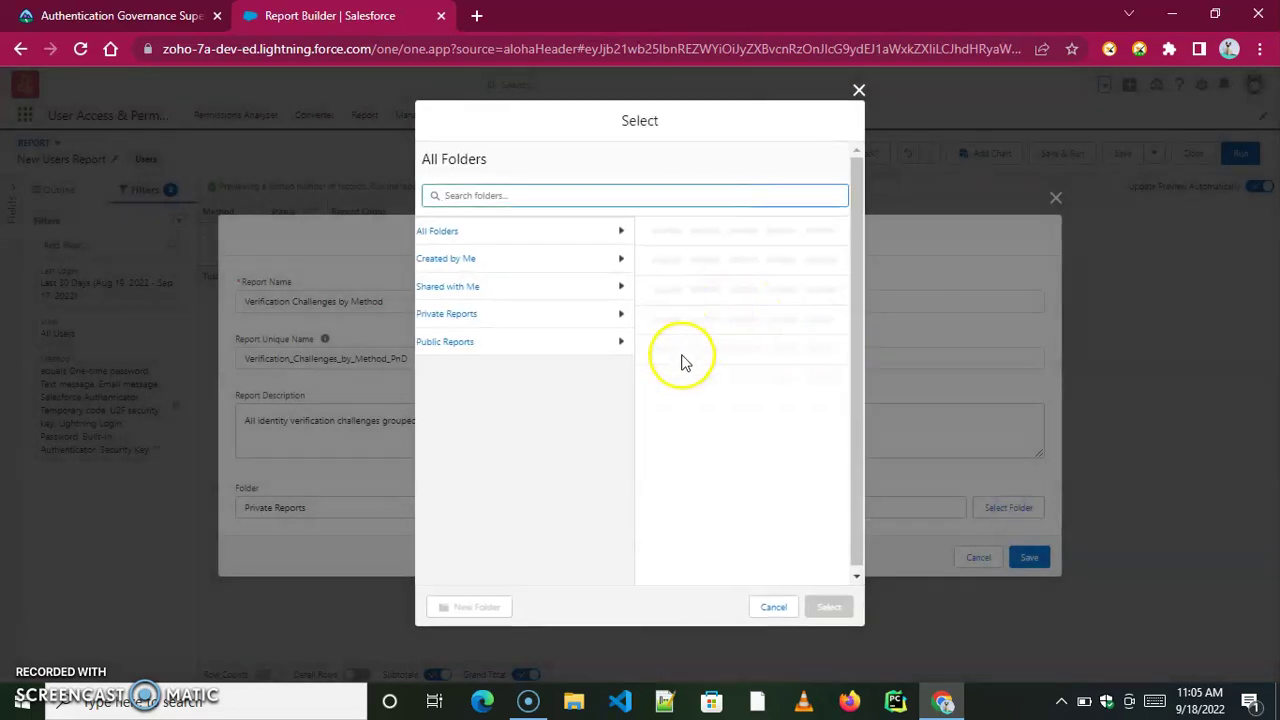
click(680, 340)
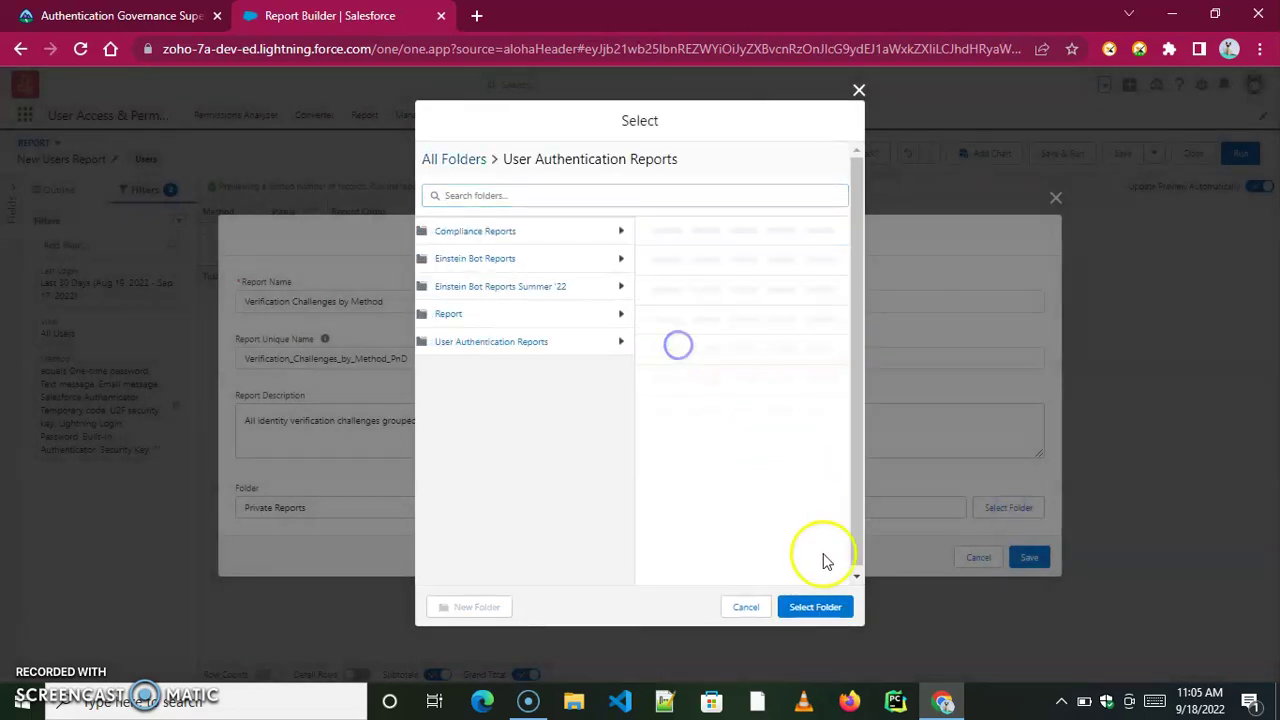
click(820, 612)
click(1029, 557)
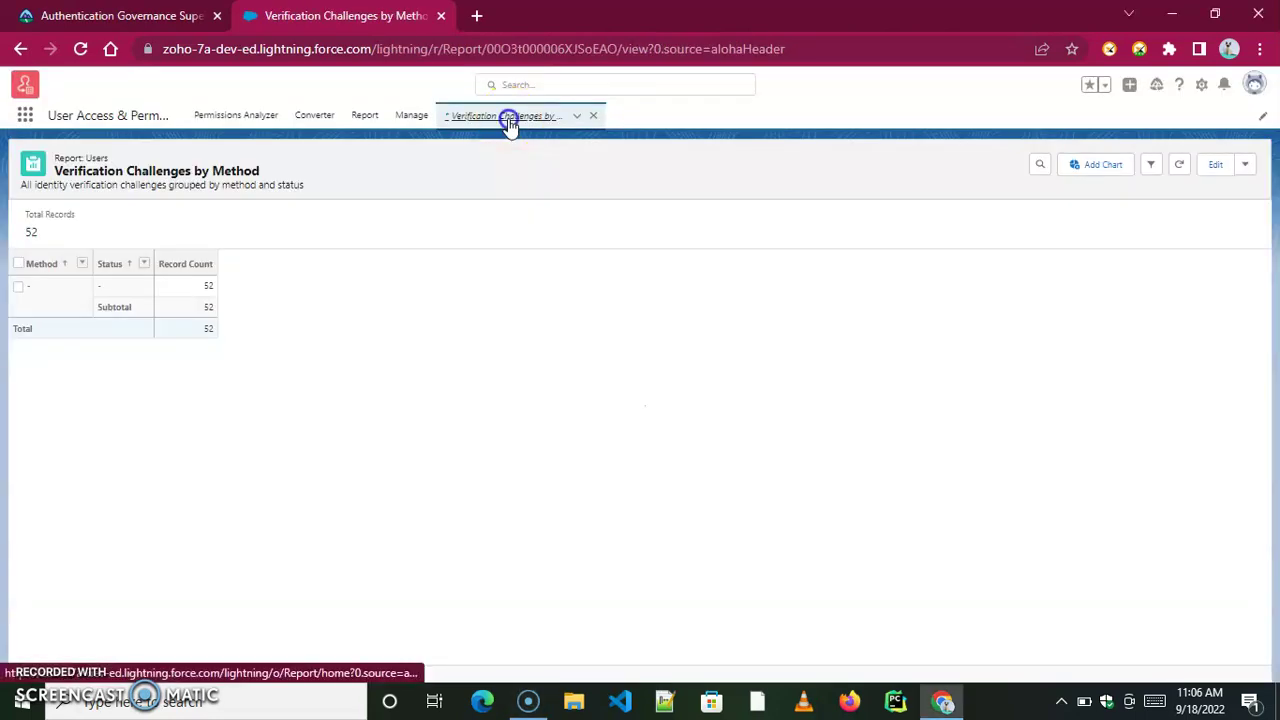
Start another new report based on the recently used Users report type
click(397, 167)
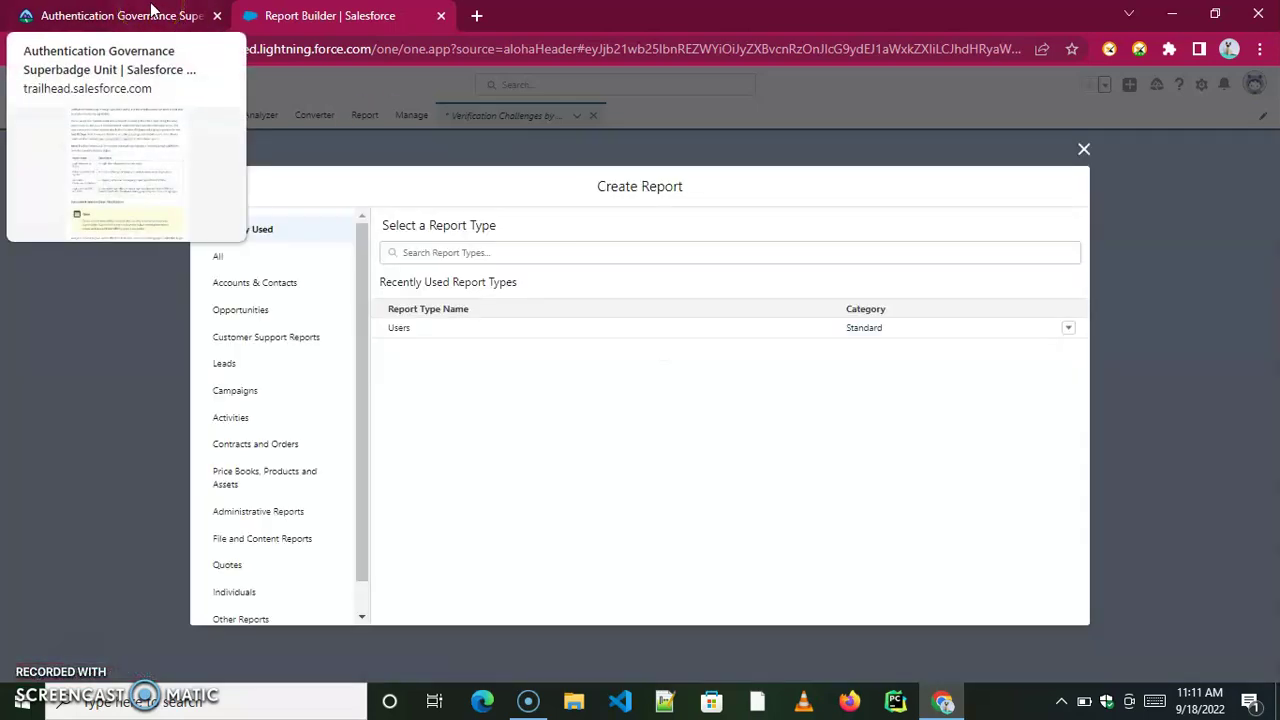
click(399, 328)
click(906, 309)
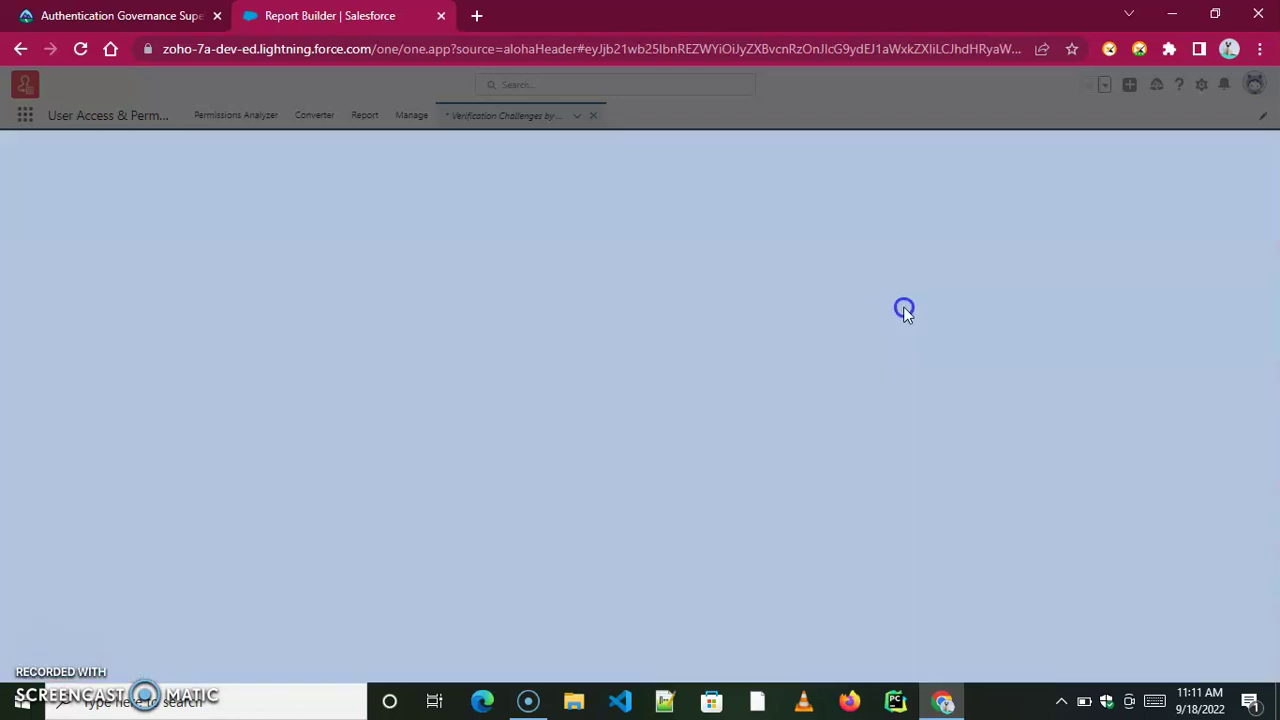
Copy the report name Logins without SSO and MFA from the superbadge requirements table and return to Salesforce
click(145, 15)
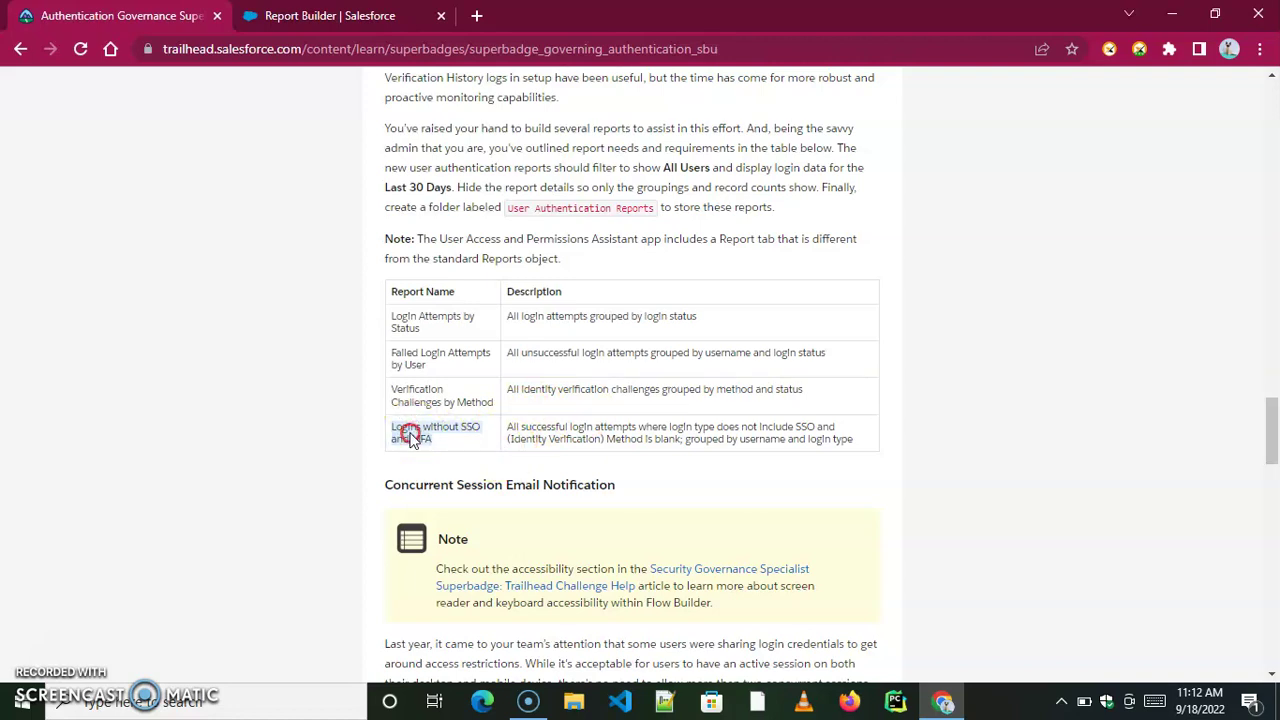
right_click(411, 437)
click(456, 448)
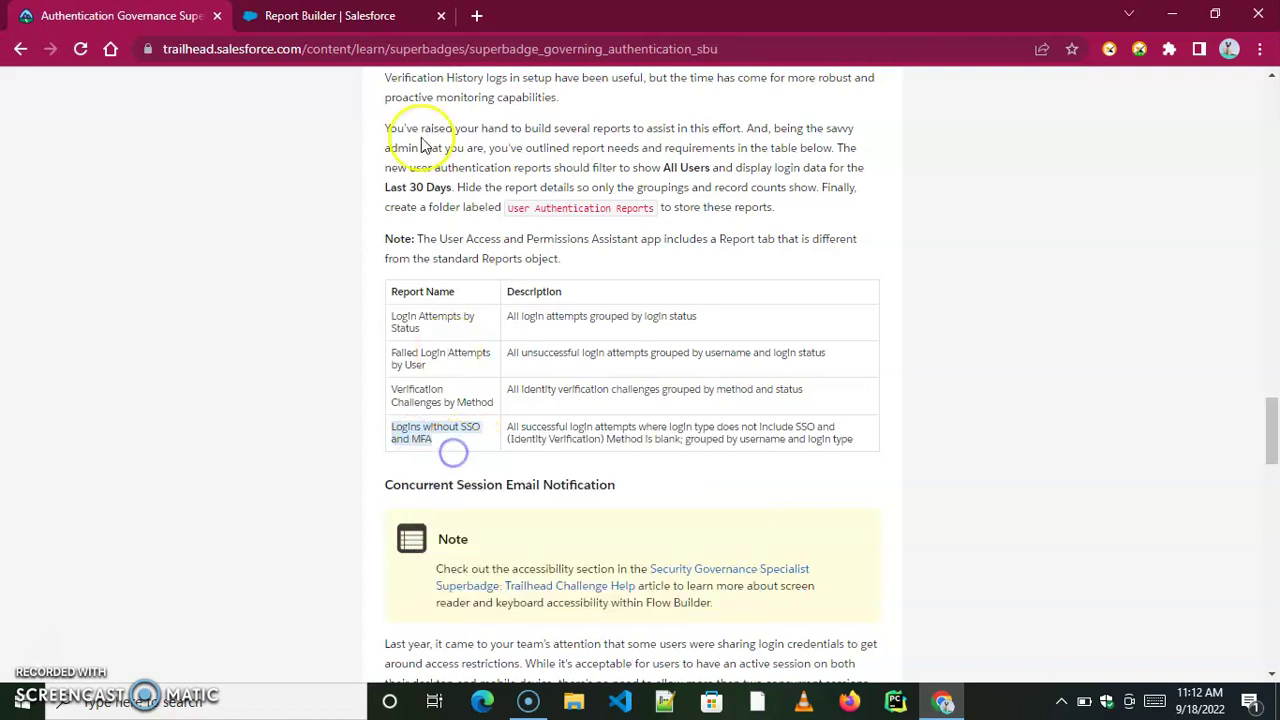
click(371, 14)
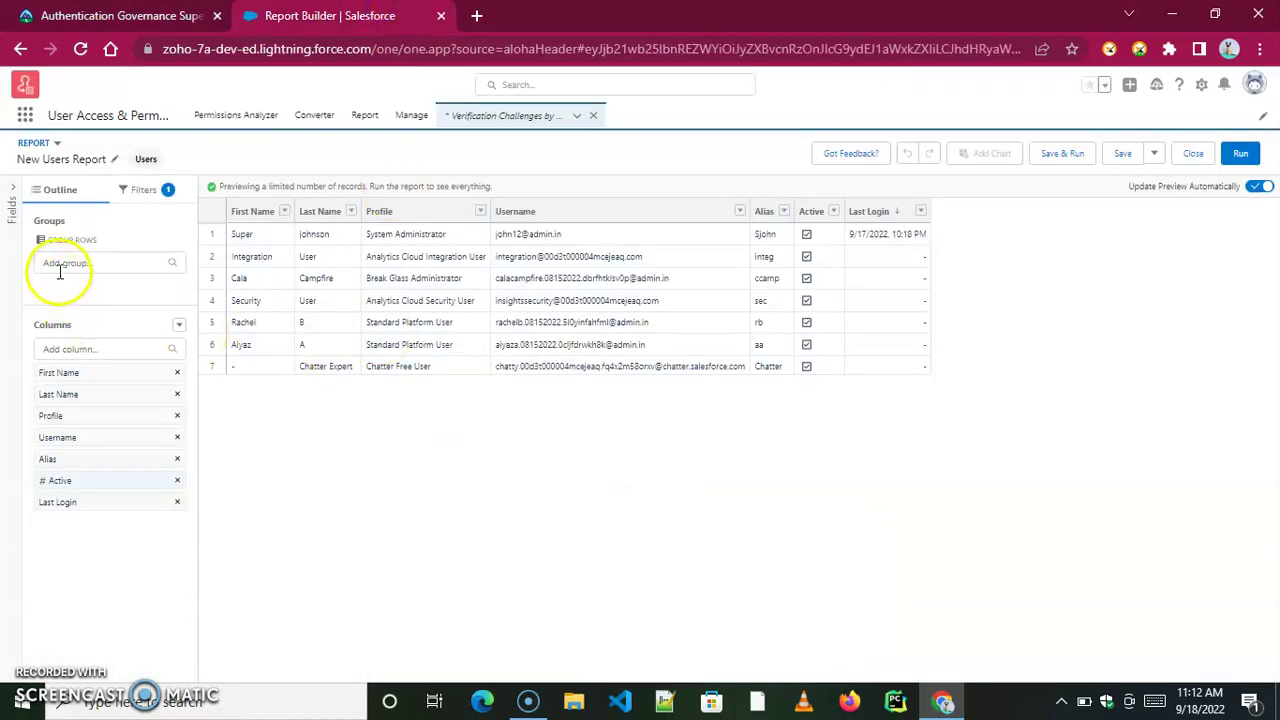
Group the new report's rows by Username and, within it, by the Login History field Login Type
drag(66, 443, 138, 288)
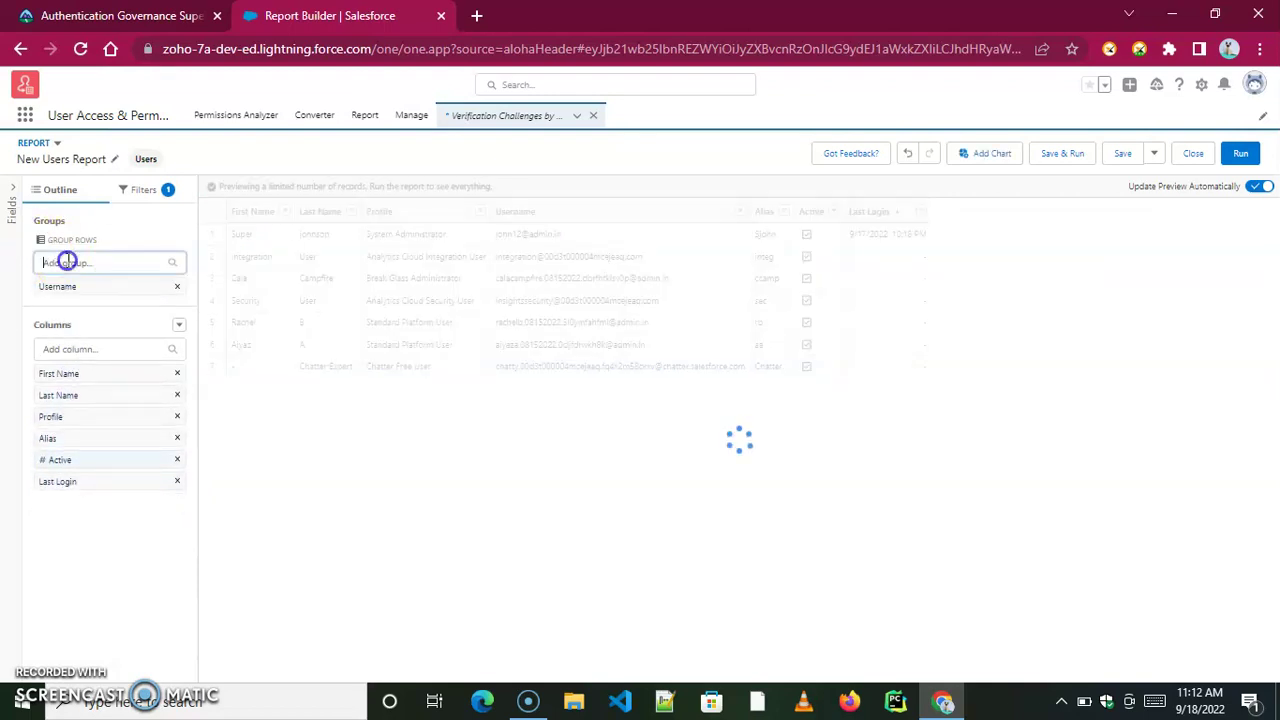
click(66, 261)
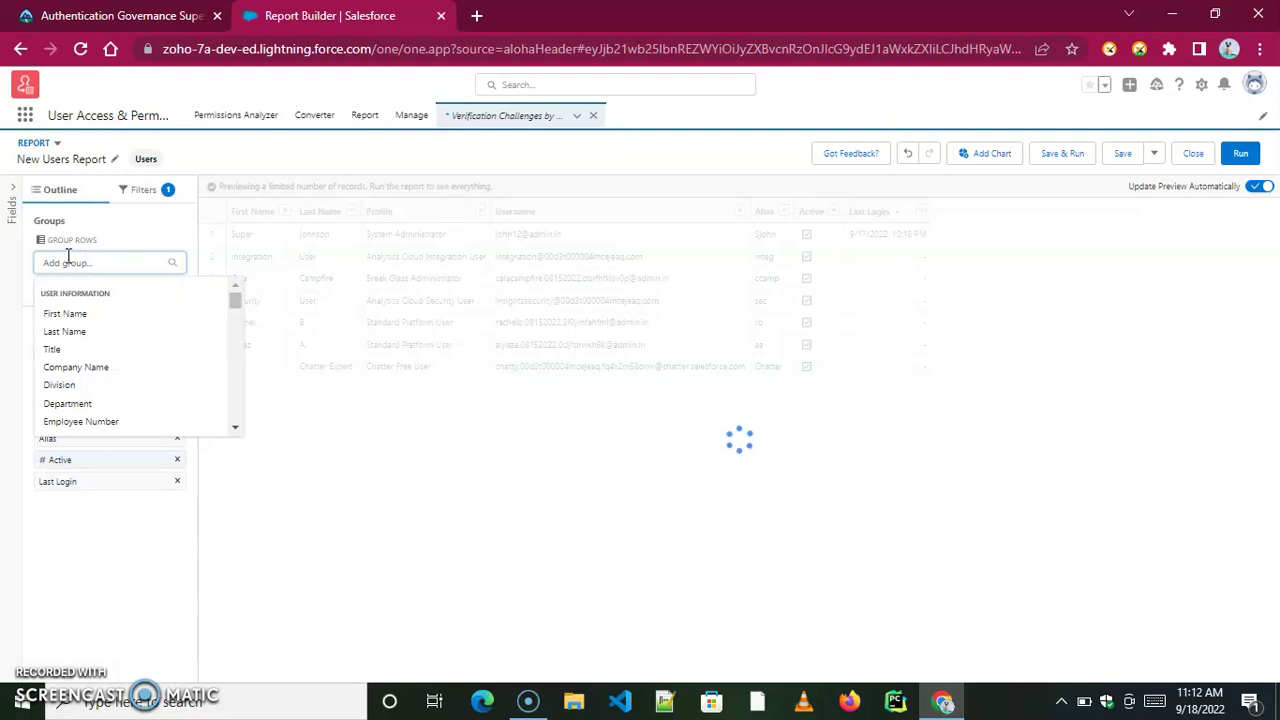
text(login t)
click(79, 316)
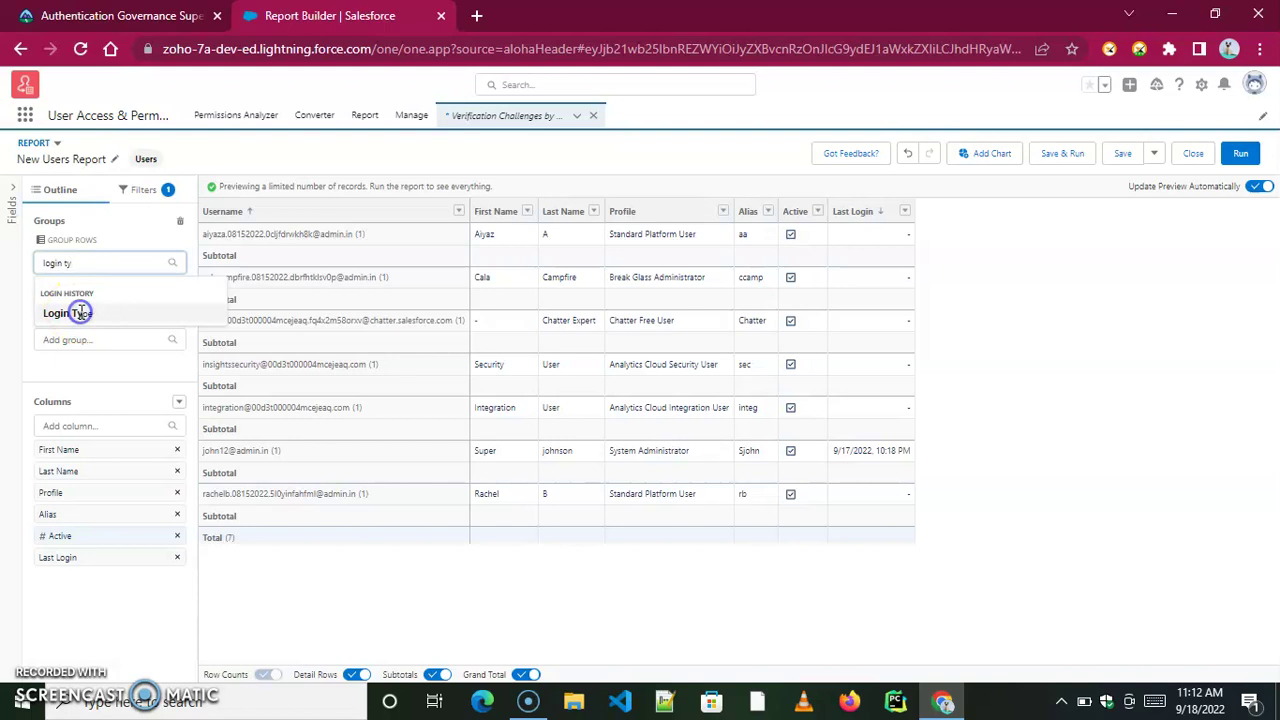
Set the Last Login filter range of the report grouped by username and login type to Last 30 Days
click(140, 190)
click(120, 288)
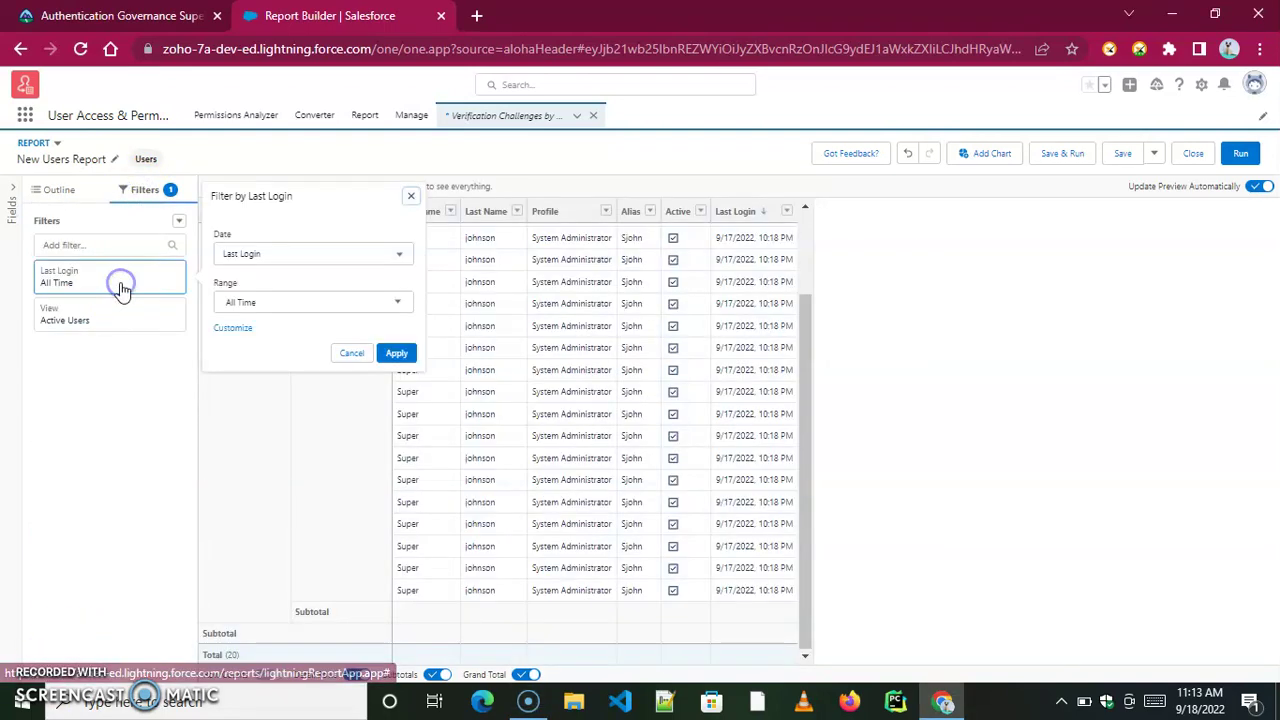
click(236, 303)
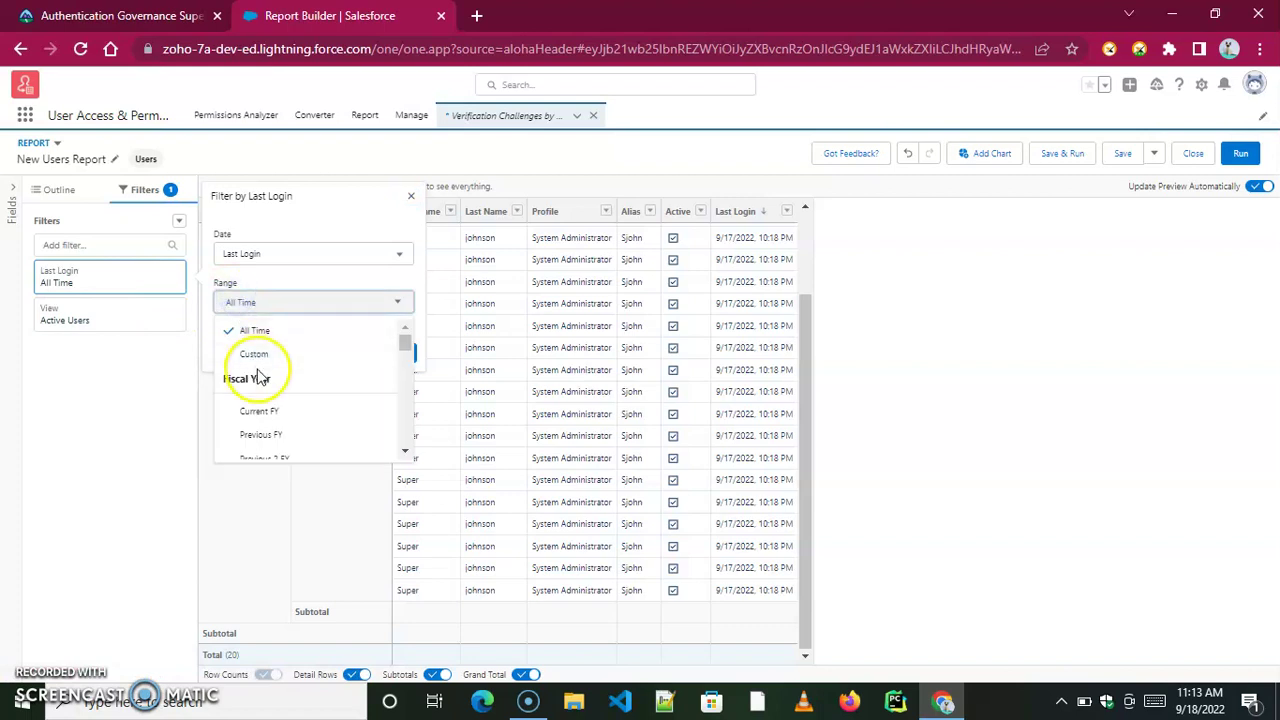
drag(405, 343, 408, 428)
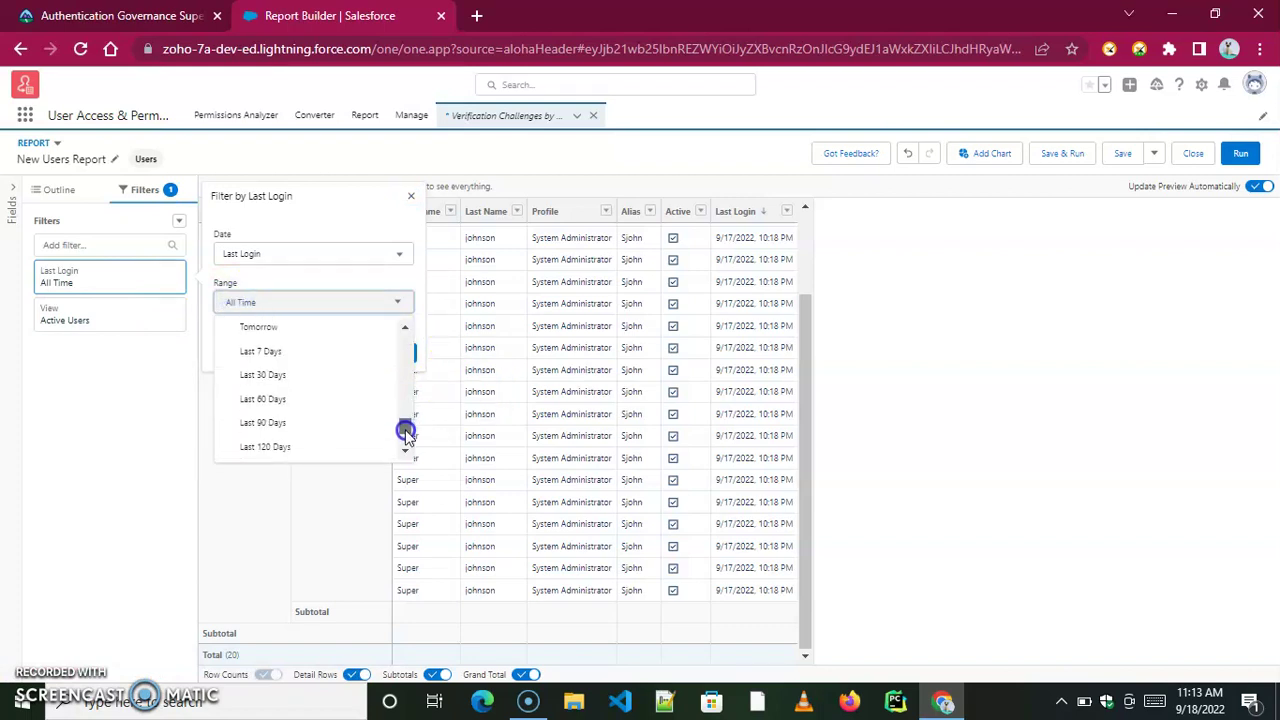
click(316, 376)
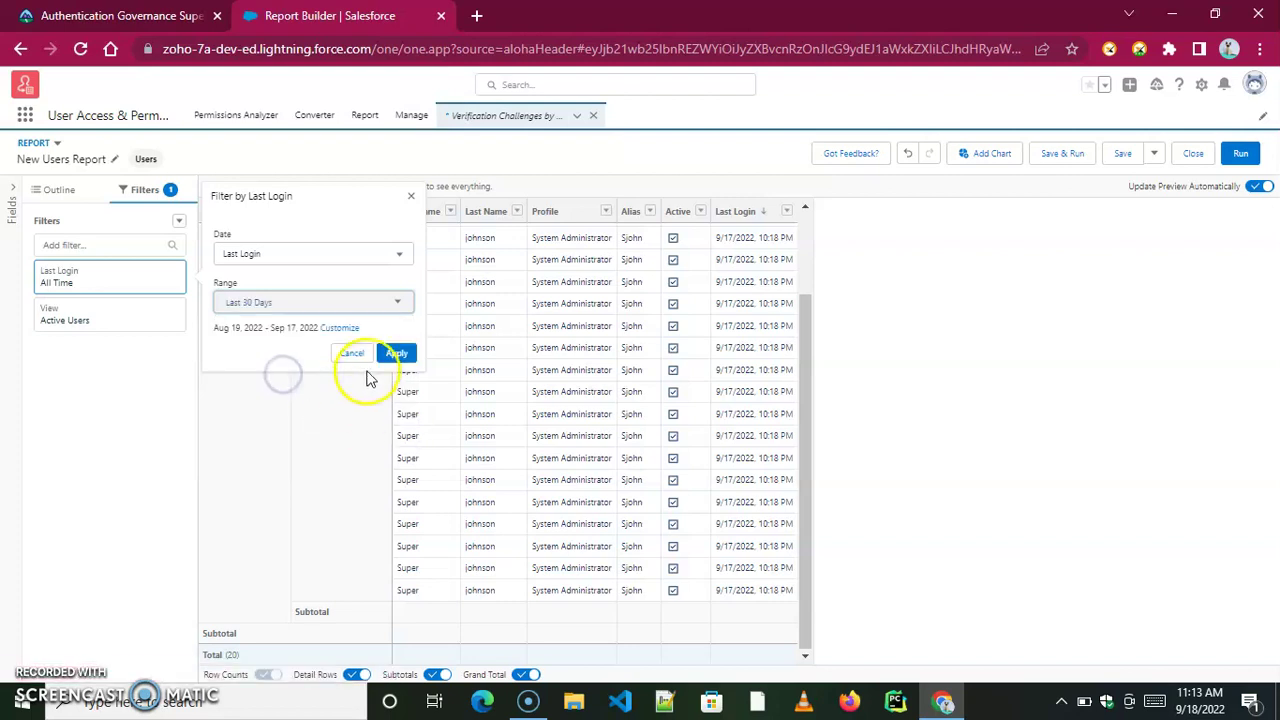
click(396, 353)
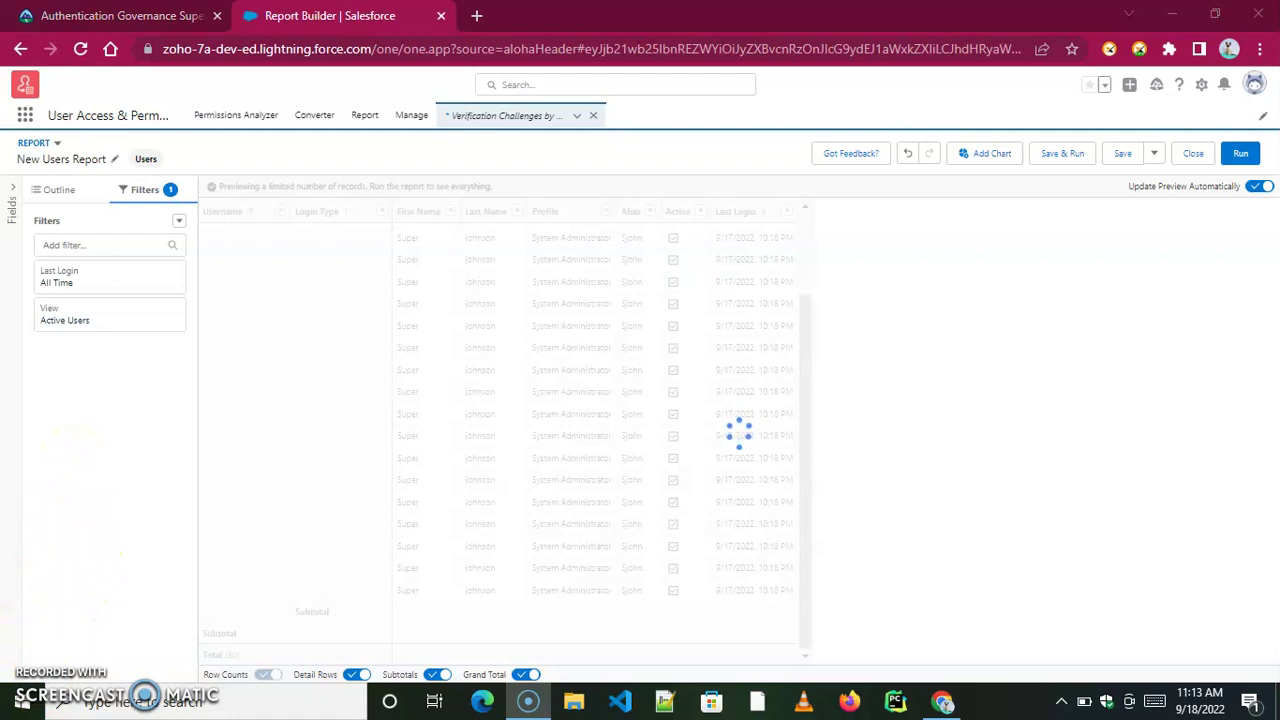
Change the View filter of the login type report to All Users and apply it
click(120, 338)
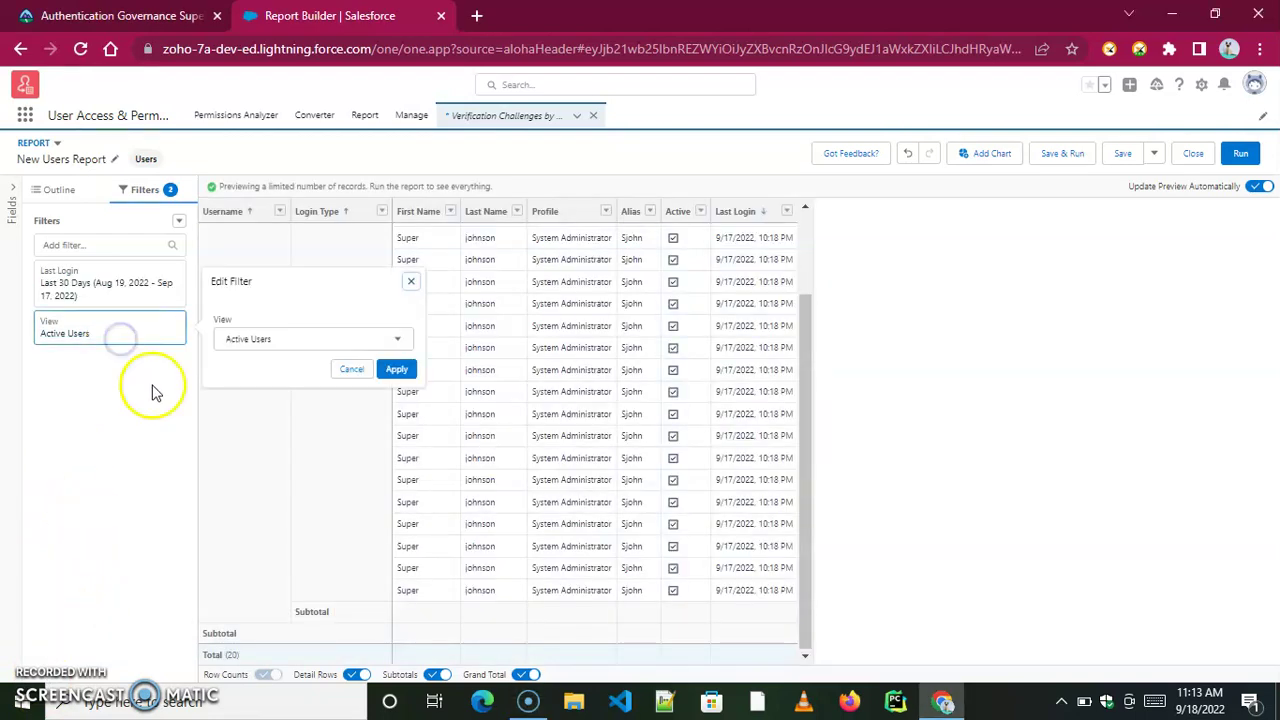
click(288, 345)
click(268, 415)
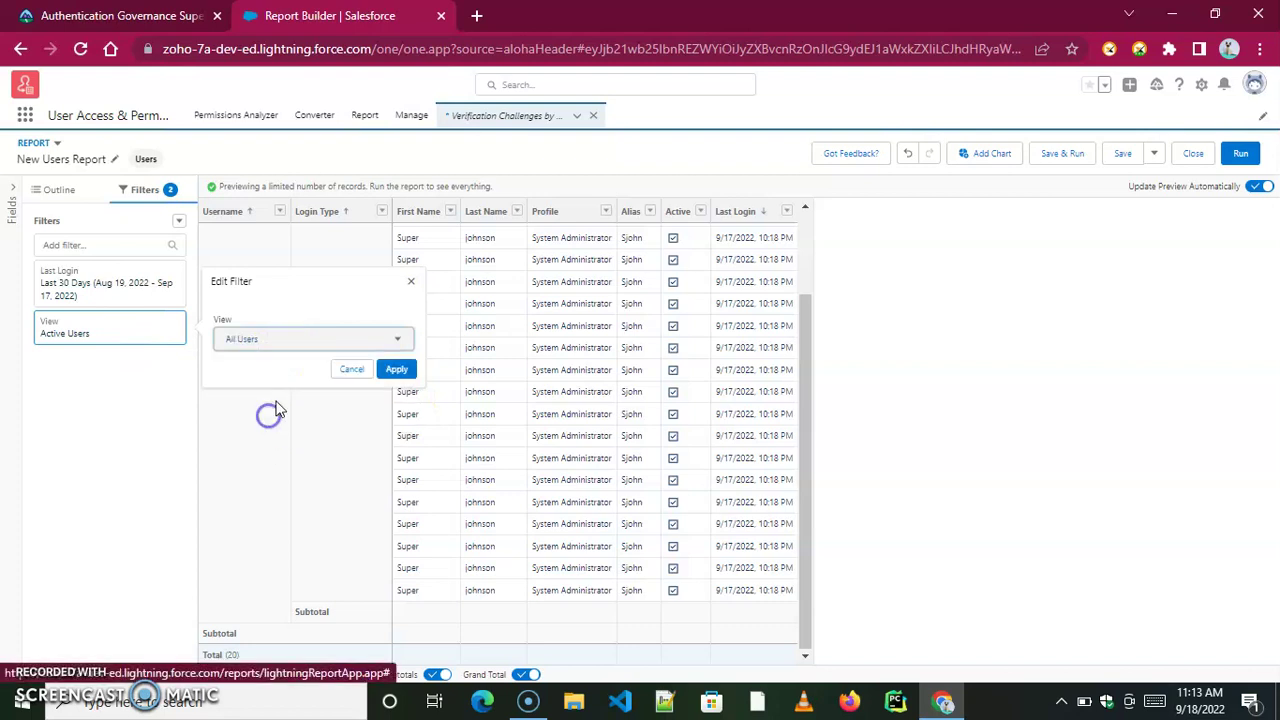
click(394, 374)
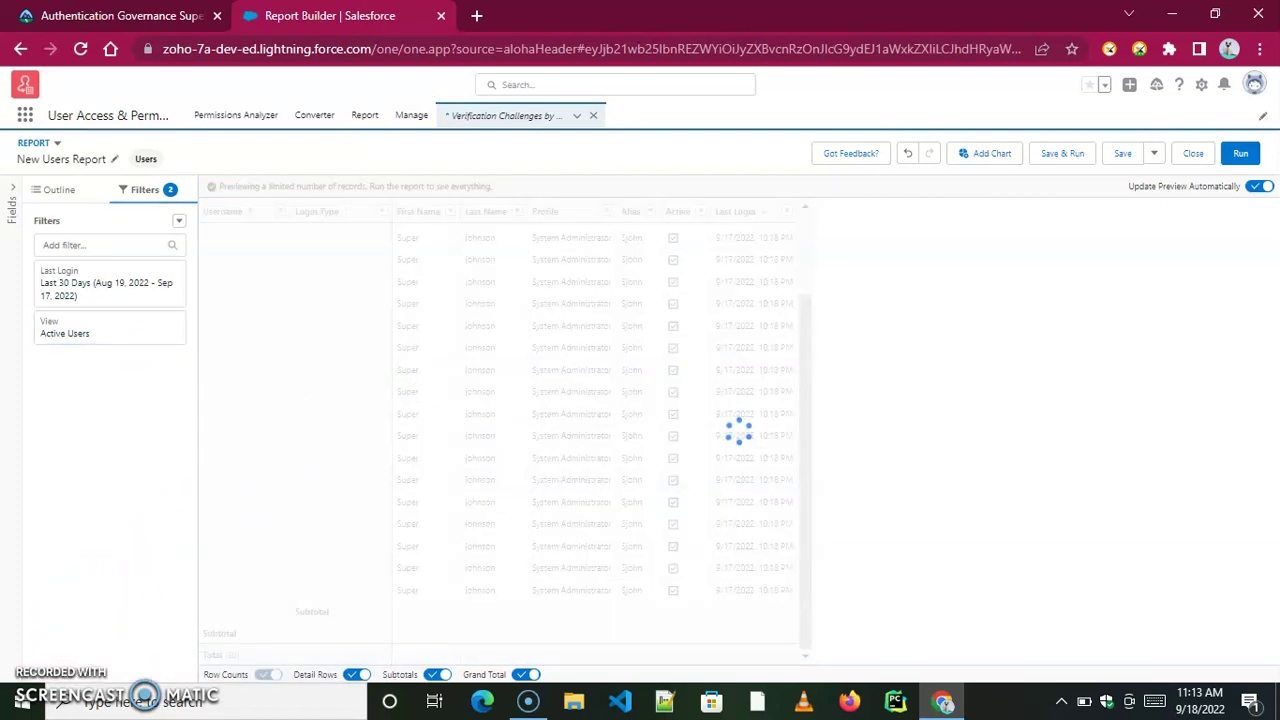
Hide the detail rows of the report grouped by username and login type, and start saving and running it
click(352, 675)
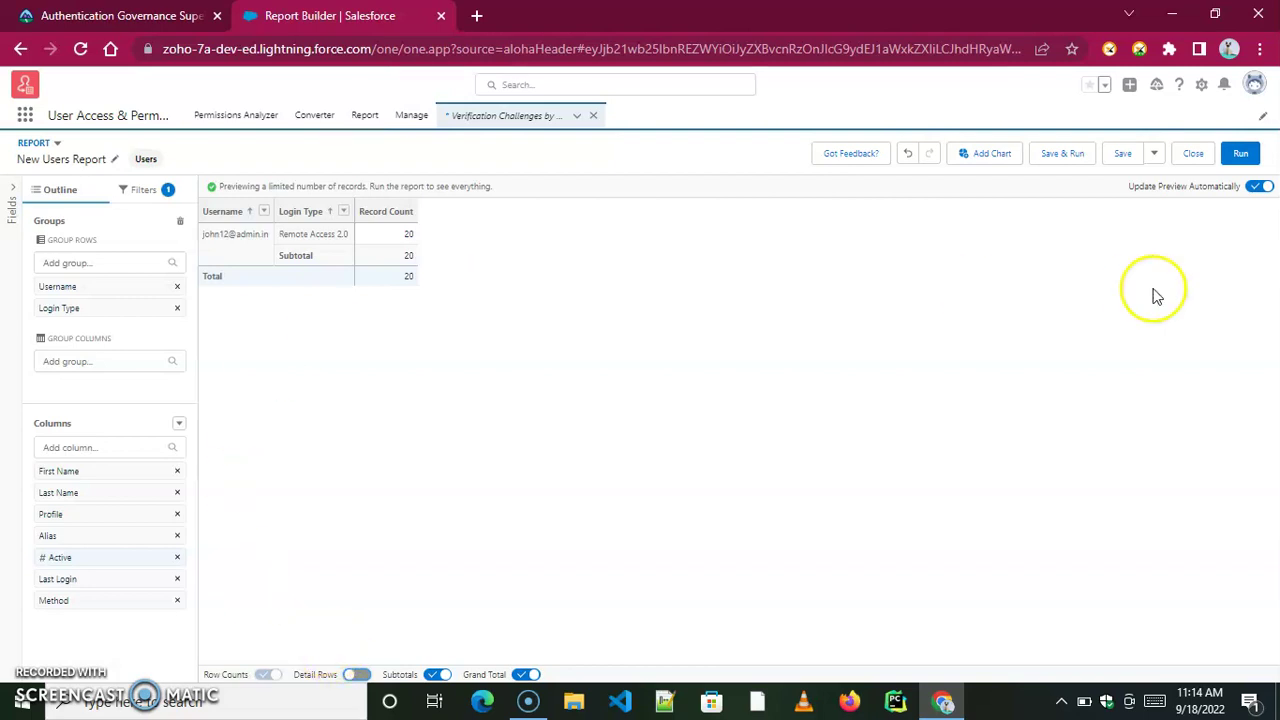
click(1062, 158)
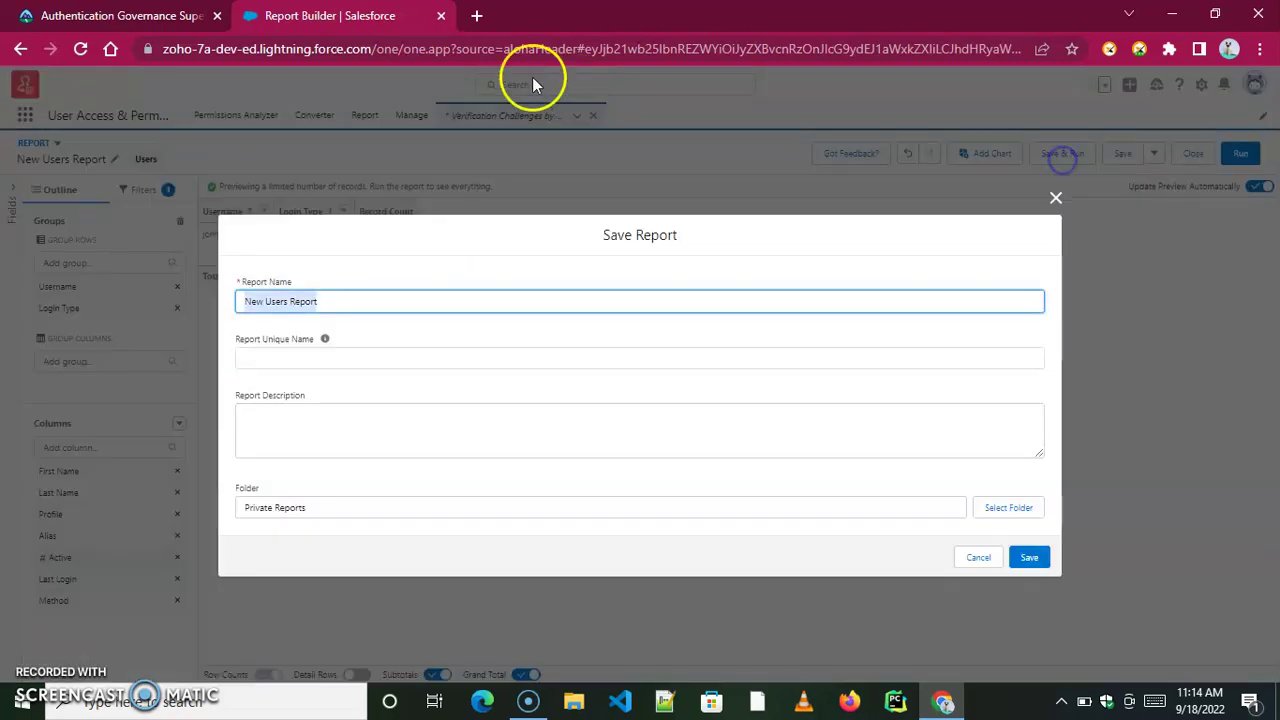
Replace the default report name with Logins without SSO and MFA, copied from the superbadge requirements table
key(BackSpace)
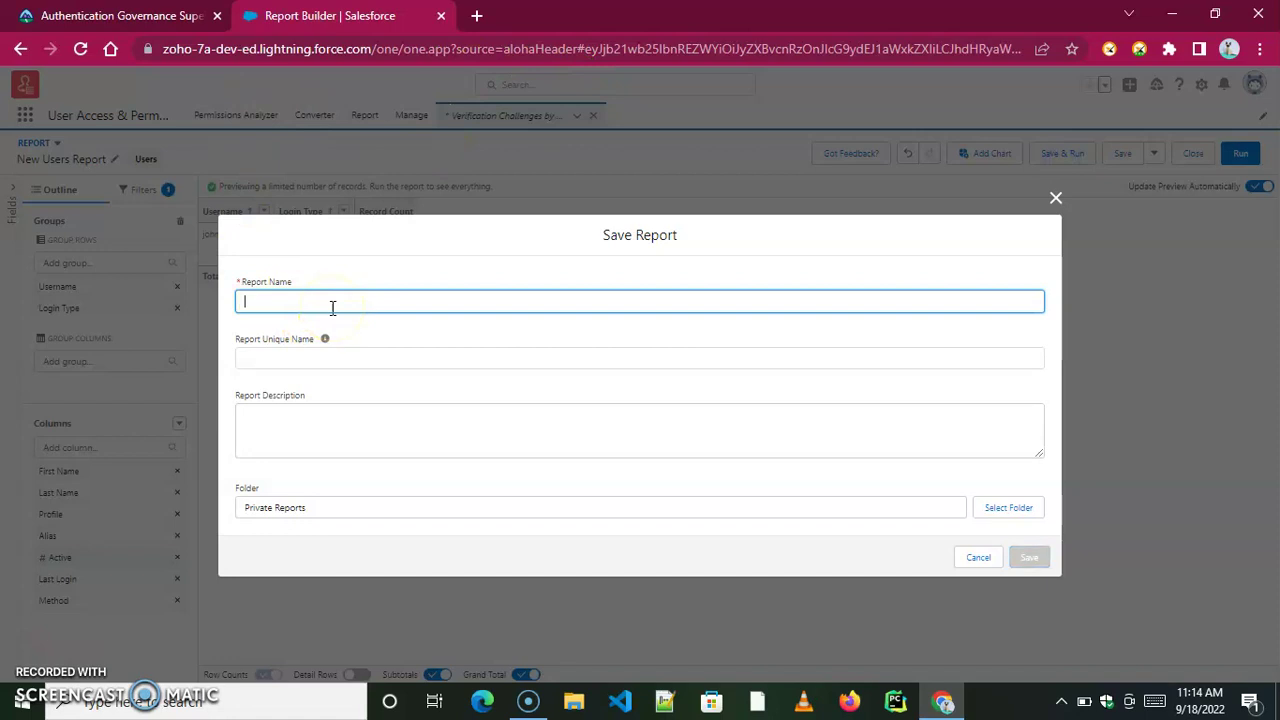
click(96, 16)
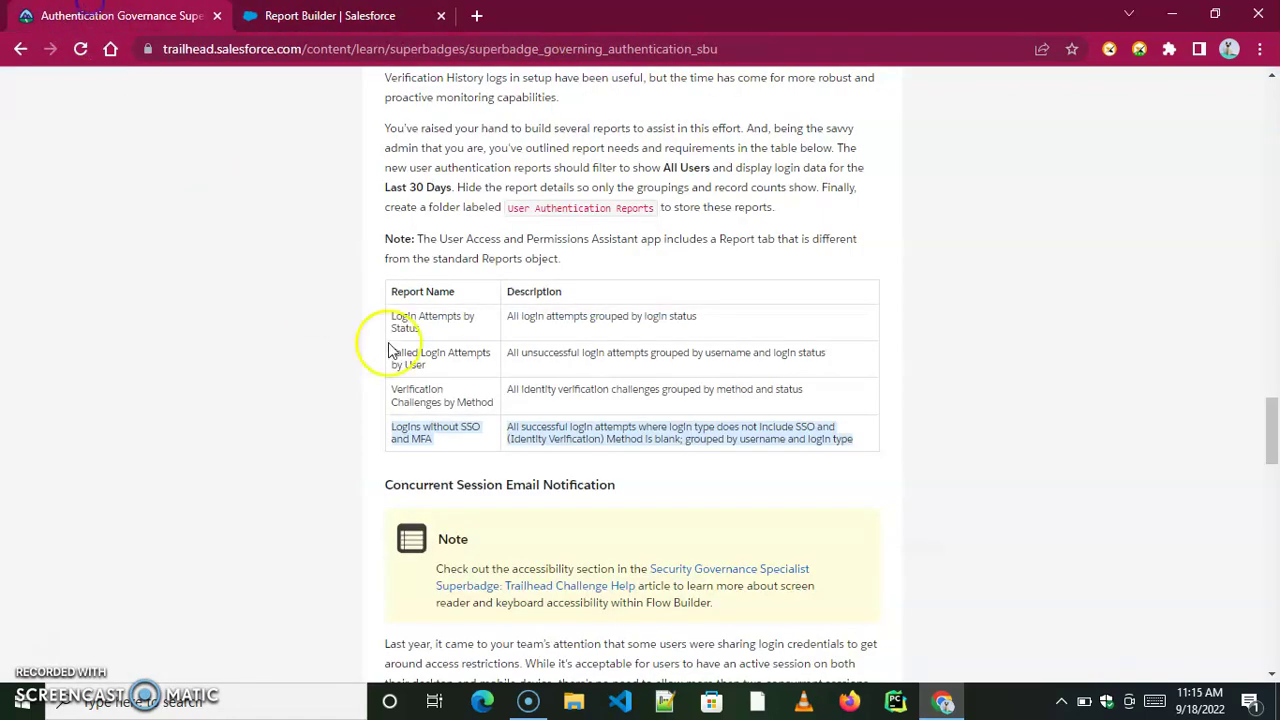
click(449, 453)
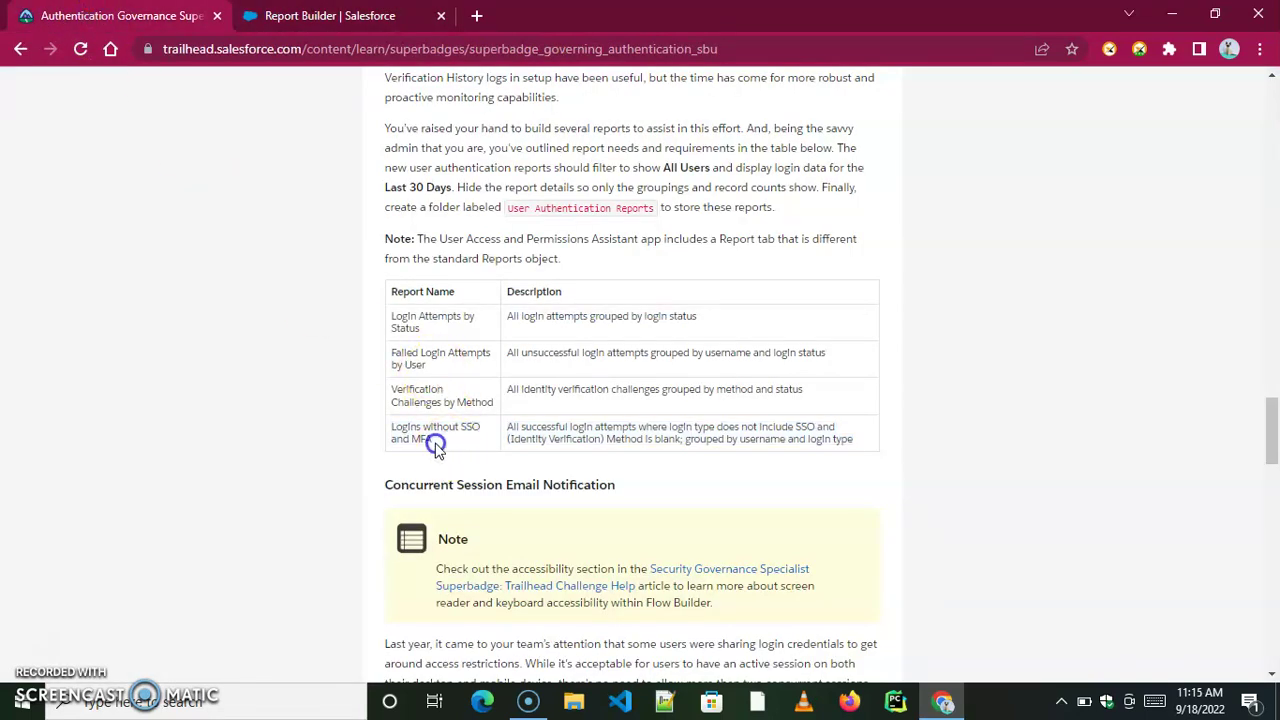
right_click(400, 428)
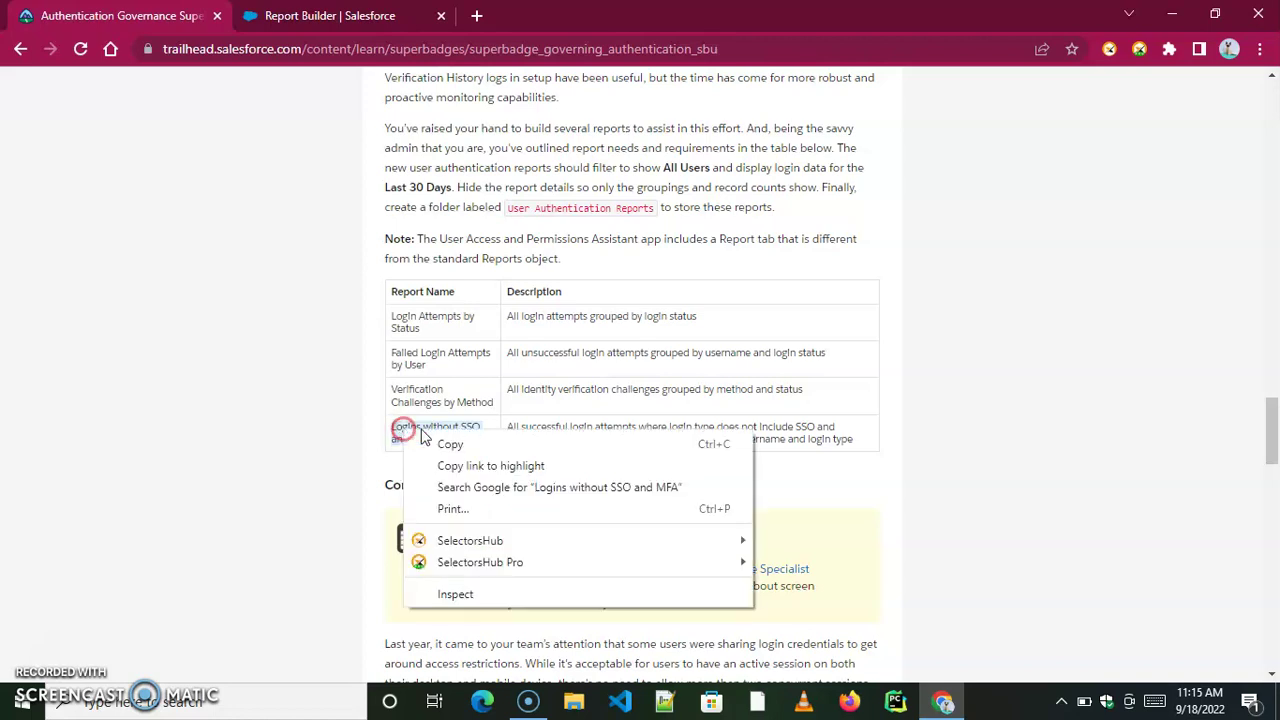
click(449, 443)
click(330, 15)
click(258, 301)
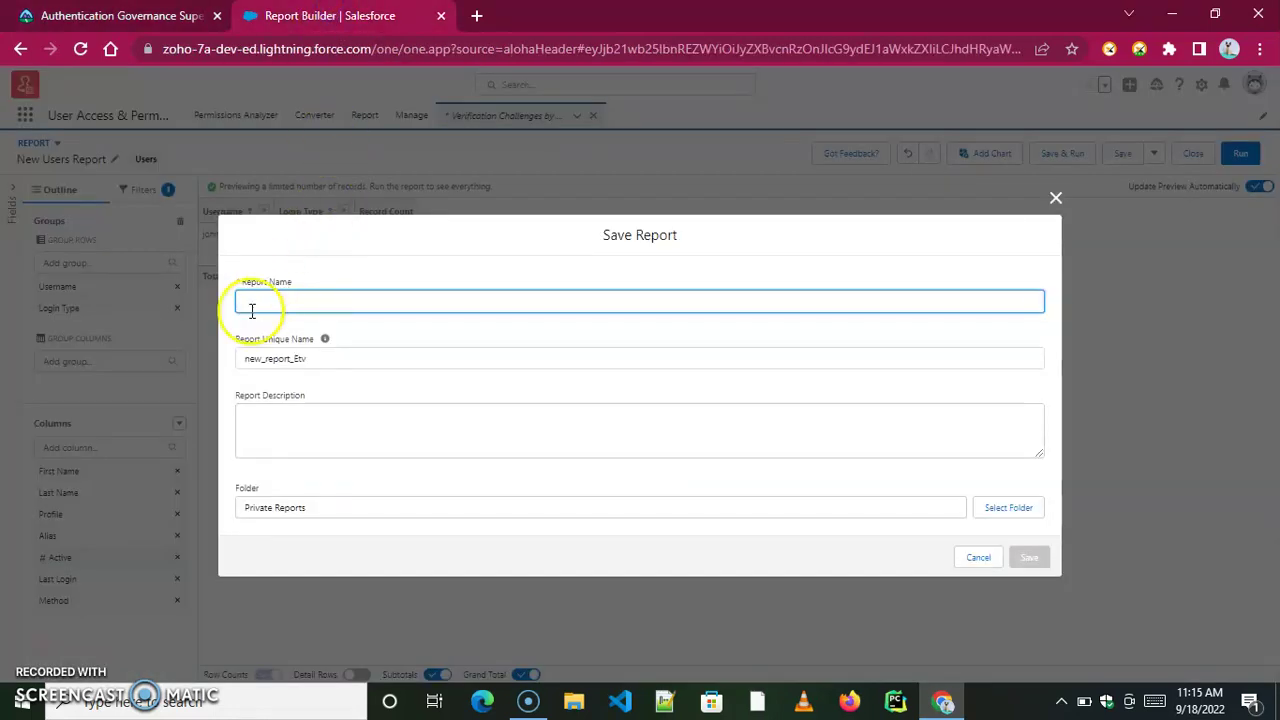
key(ctrl+v)
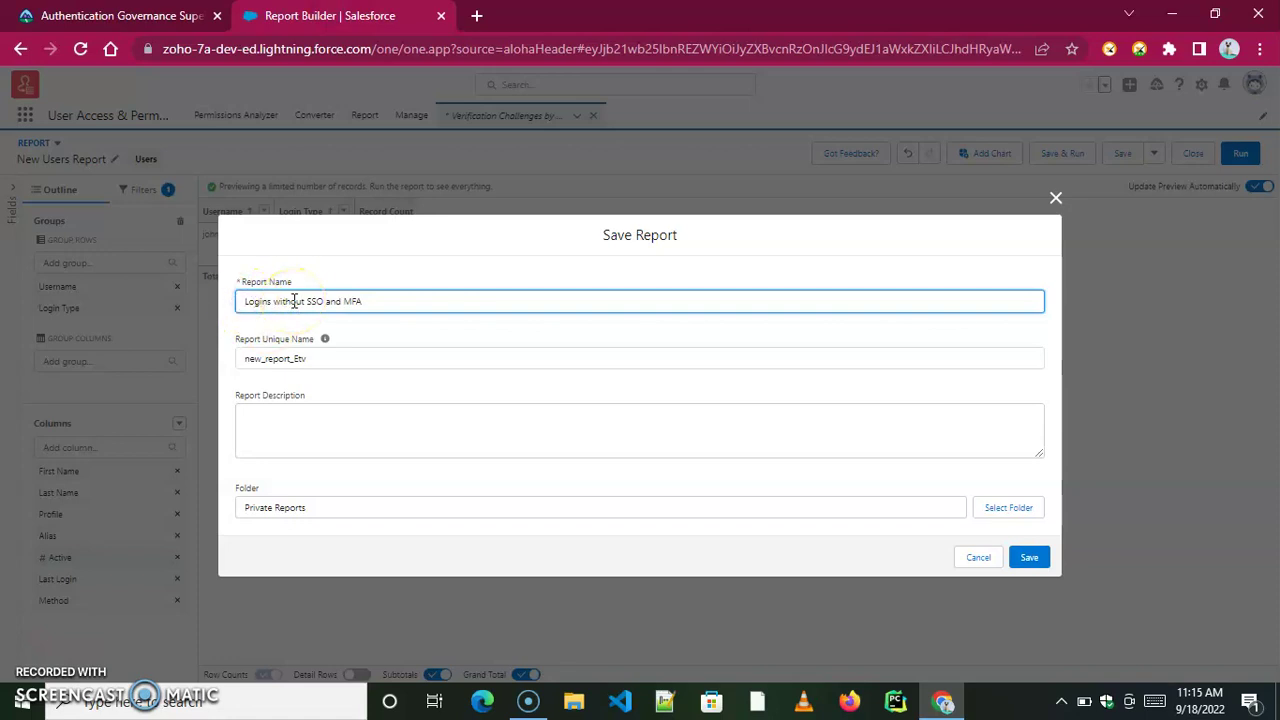
Clear the prefilled report unique name so it regenerates from the report name
key(Tab)
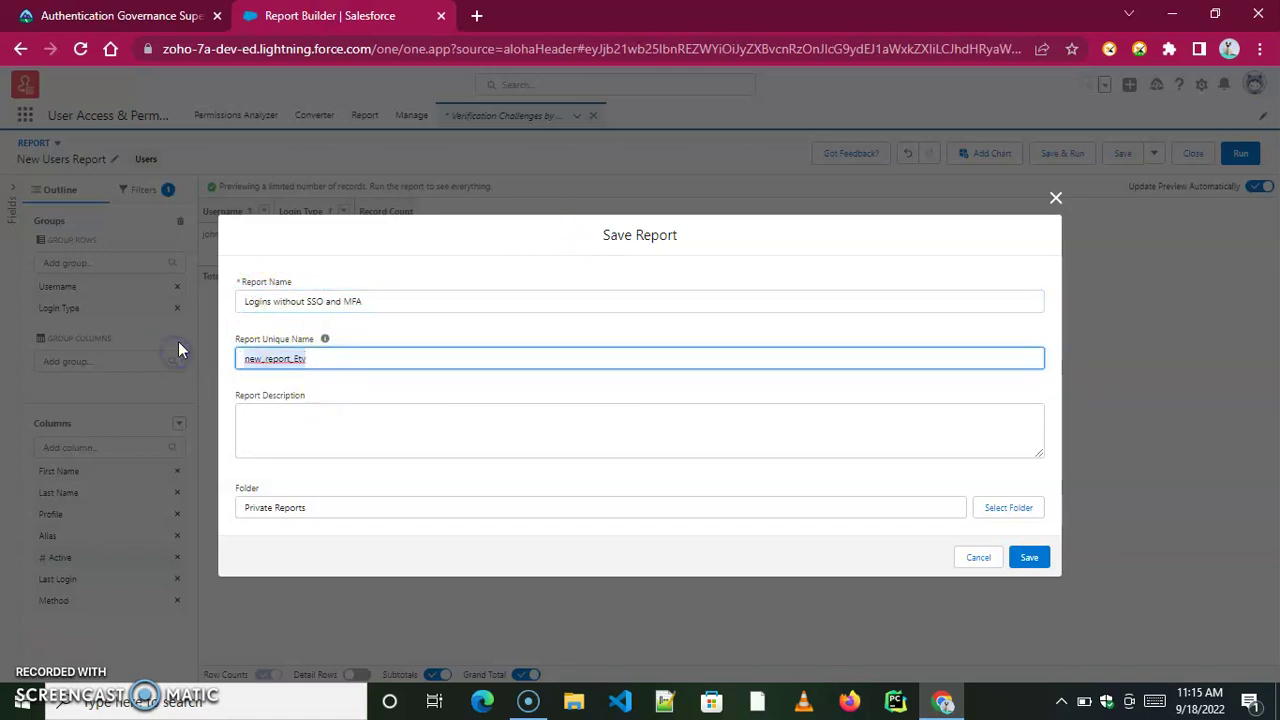
key(BackSpace)
click(295, 415)
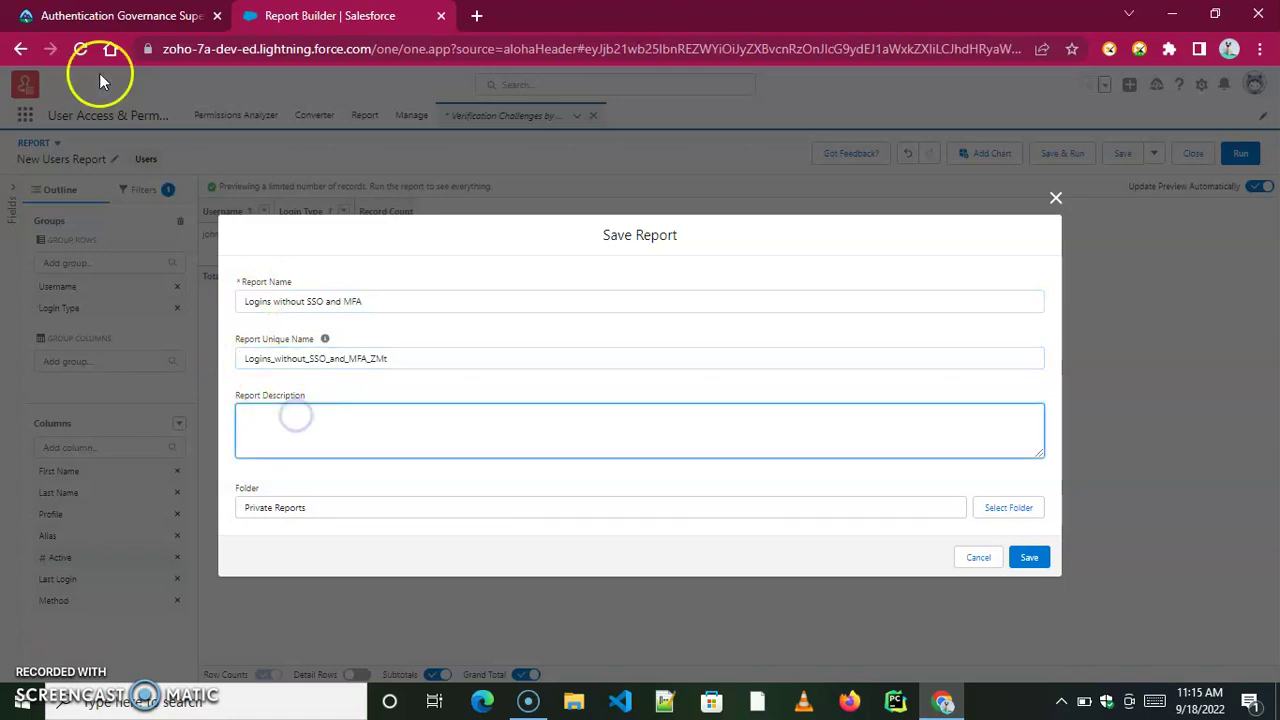
Fill the report description with the Logins without SSO and MFA description copied from the superbadge requirements table
click(94, 17)
drag(855, 447, 516, 424)
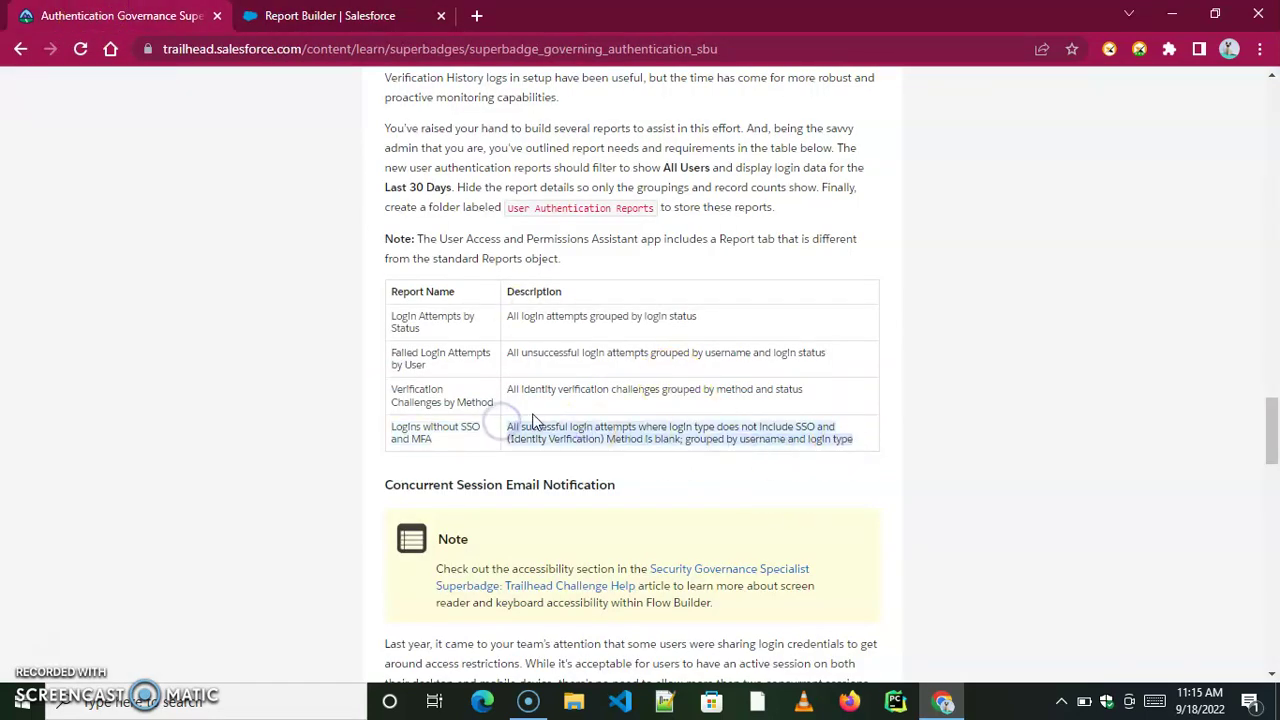
click(370, 15)
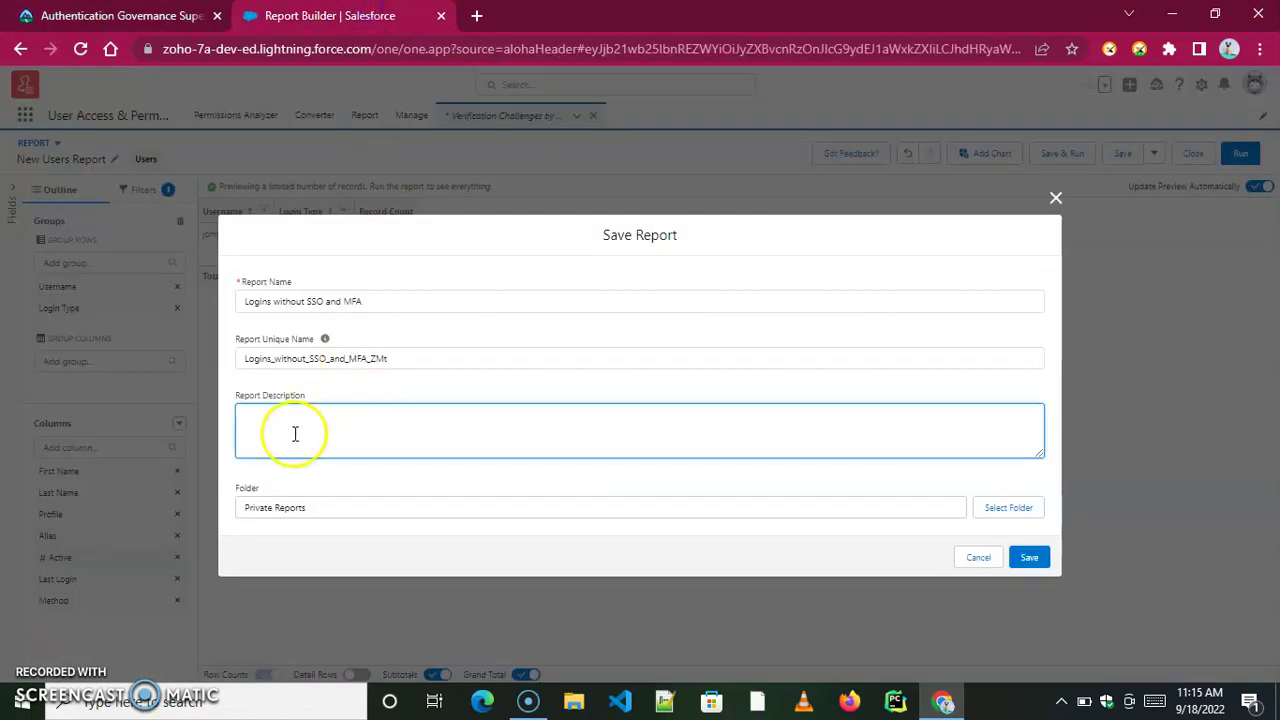
key(ctrl+v)
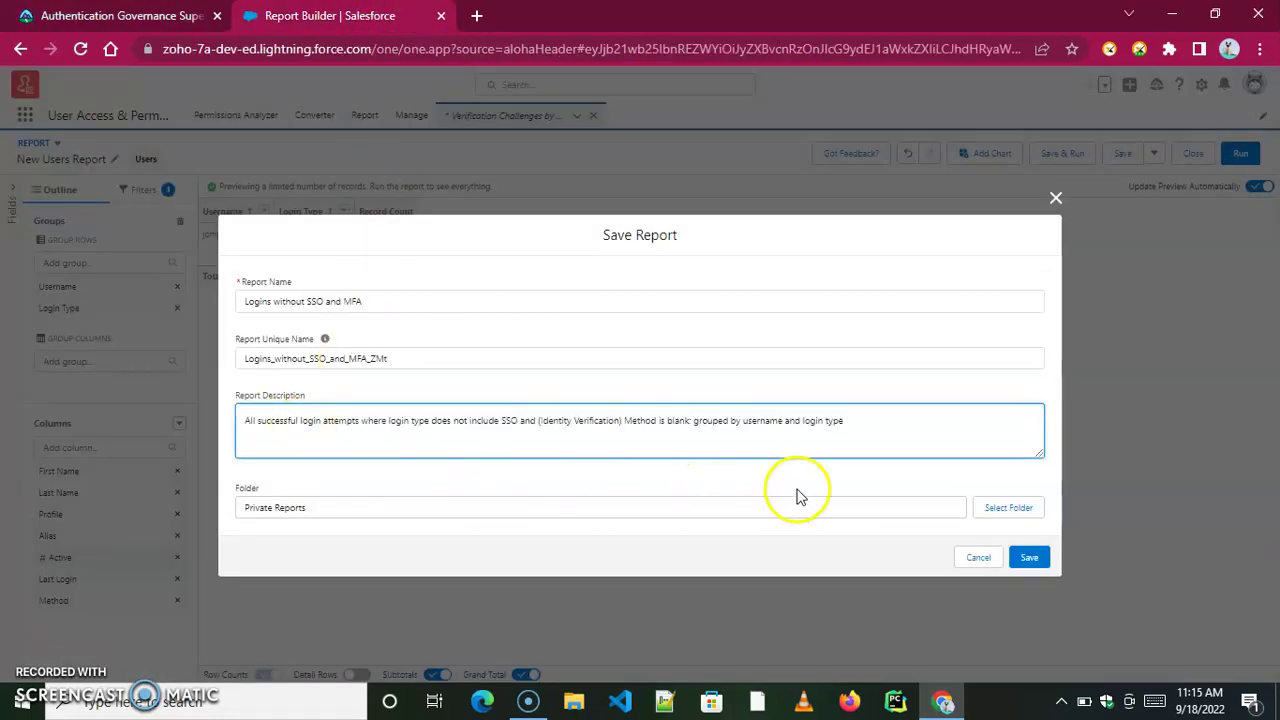
Choose the User Authentication Reports folder for the Logins without SSO and MFA report and save it
click(1014, 512)
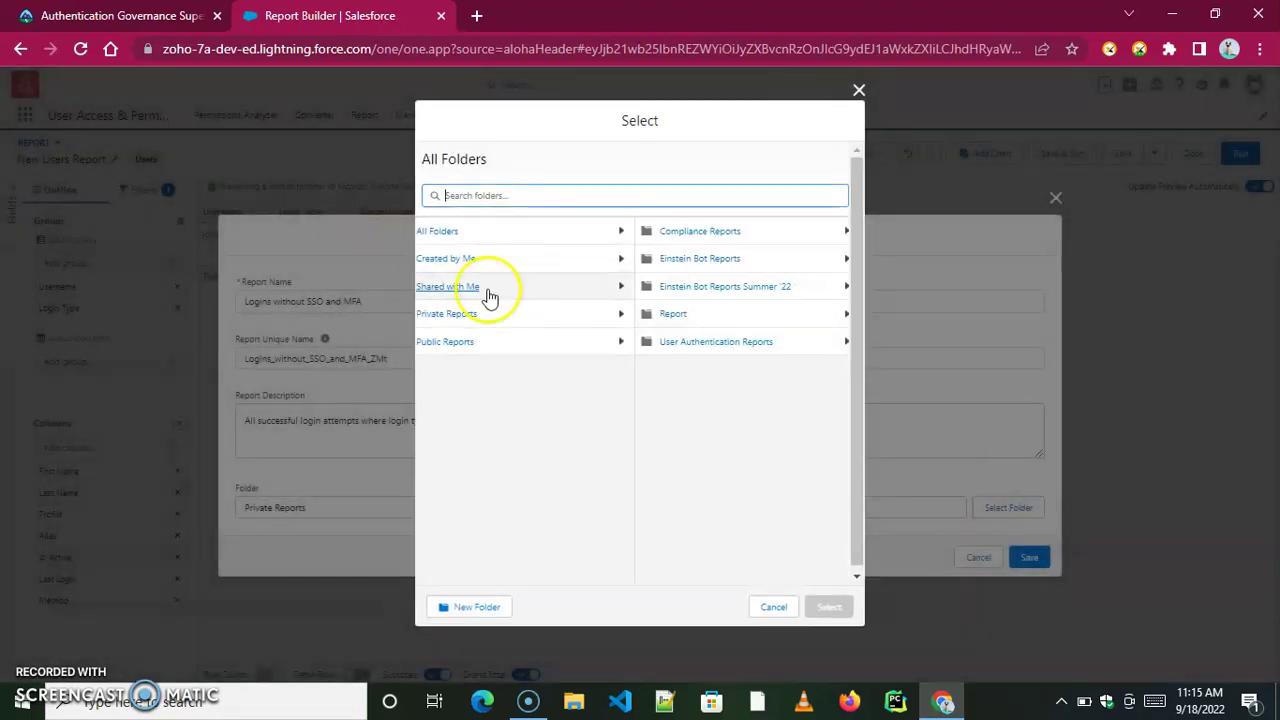
click(712, 343)
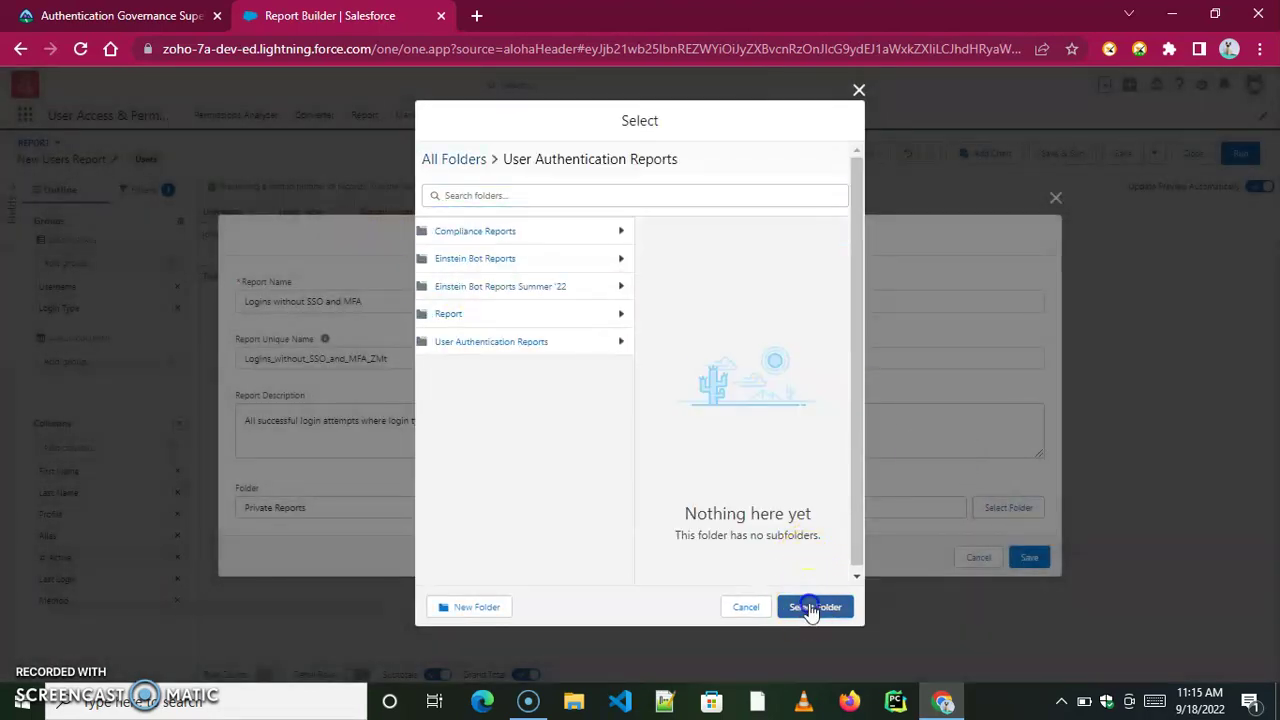
click(812, 606)
click(1034, 560)
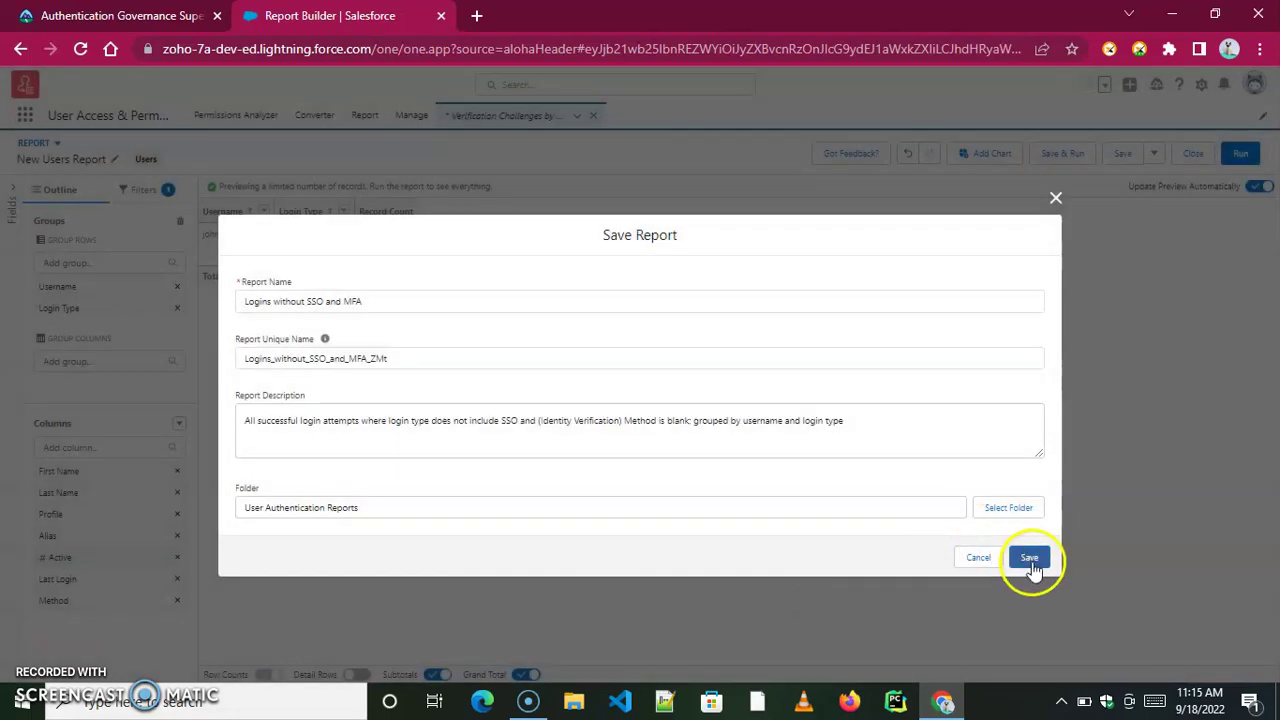